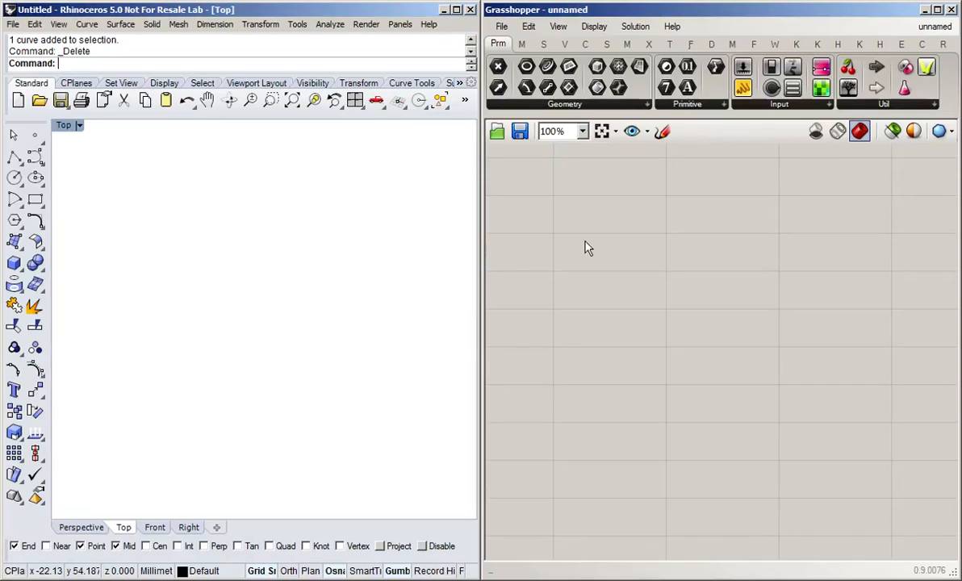
# Step: Place a Range component on the empty Grasshopper canvas and check its domain and steps inputs
pyautogui.doubleClick(676, 284)
pyautogui.write('range')
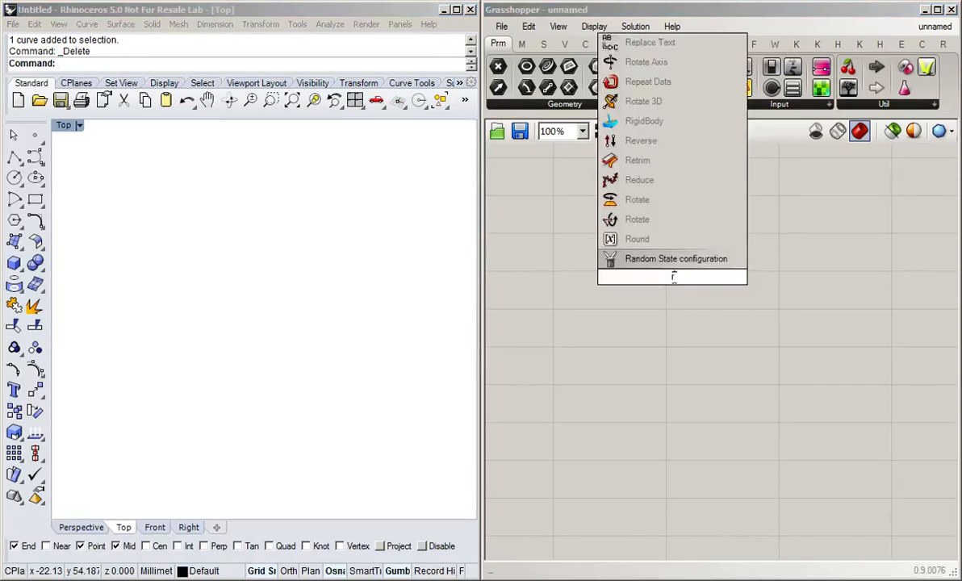
pyautogui.press('Return')
pyautogui.scroll(3, 674, 282)
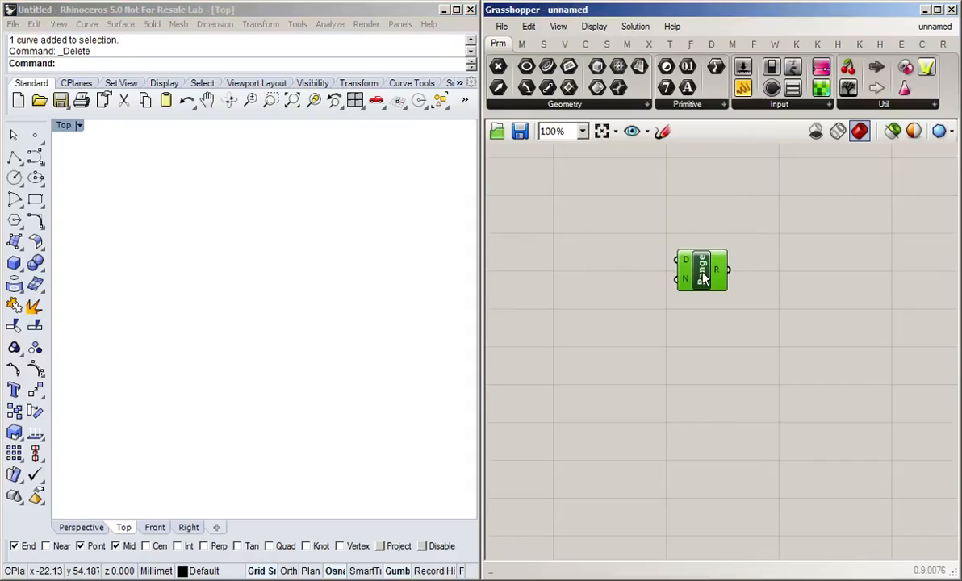
pyautogui.moveTo(690, 284); pyautogui.dragTo(753, 296)
pyautogui.click(669, 288)
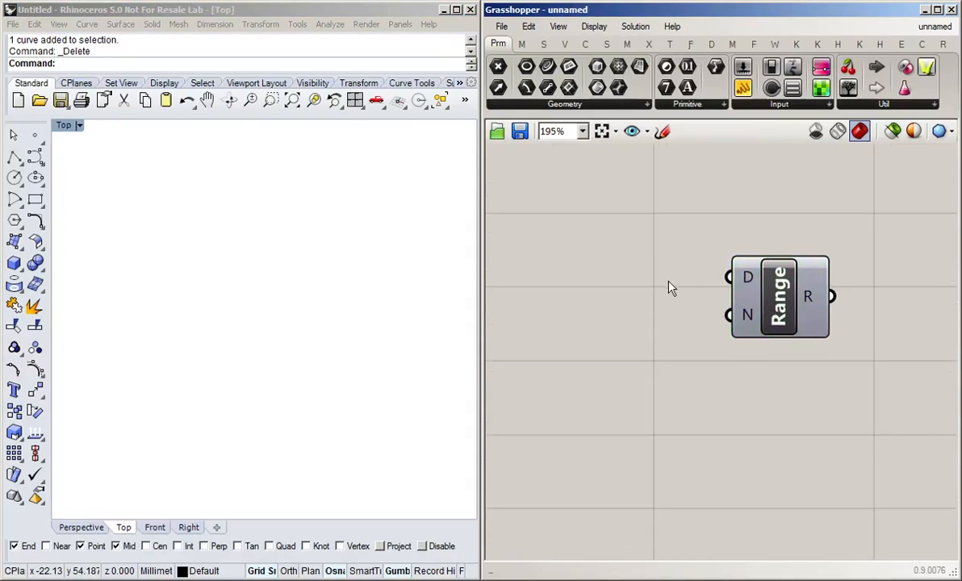
pyautogui.moveTo(749, 283)
pyautogui.moveTo(754, 324)
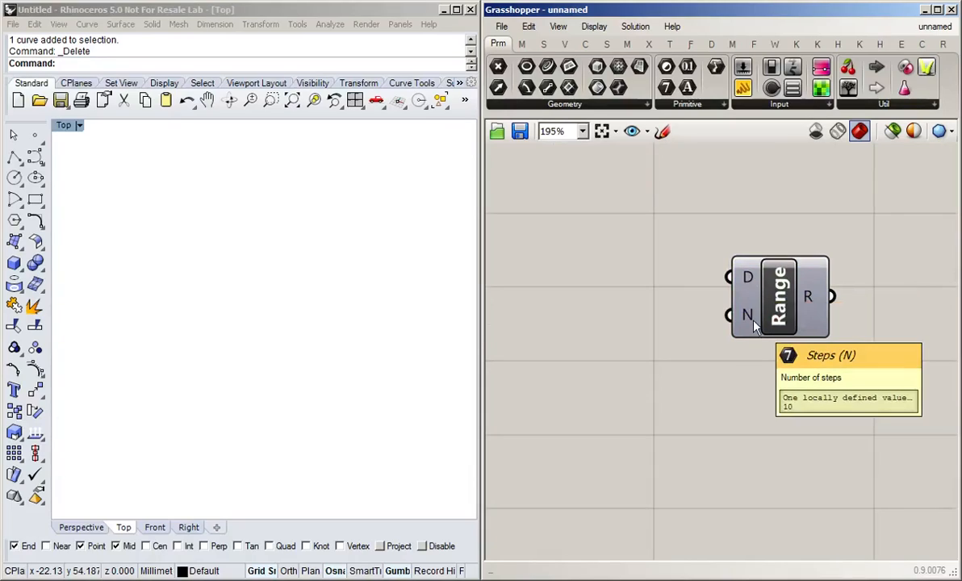
pyautogui.moveTo(779, 302); pyautogui.dragTo(785, 356)
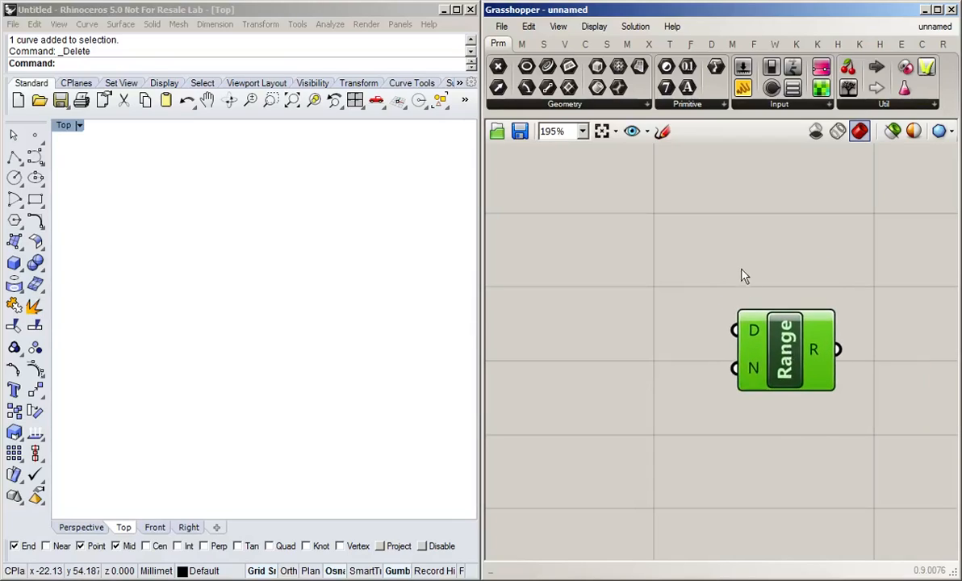
# Step: Add a panel beside the Range component, feed it the range output and enlarge it to show the whole list
pyautogui.click(710, 267)
pyautogui.scroll(-2, 710, 267)
pyautogui.moveTo(634, 270); pyautogui.dragTo(679, 243, button='right')
pyautogui.moveTo(797, 300); pyautogui.dragTo(801, 259)
pyautogui.click(742, 88)
pyautogui.click(877, 259)
pyautogui.moveTo(891, 286); pyautogui.dragTo(888, 426)
pyautogui.click(698, 393)
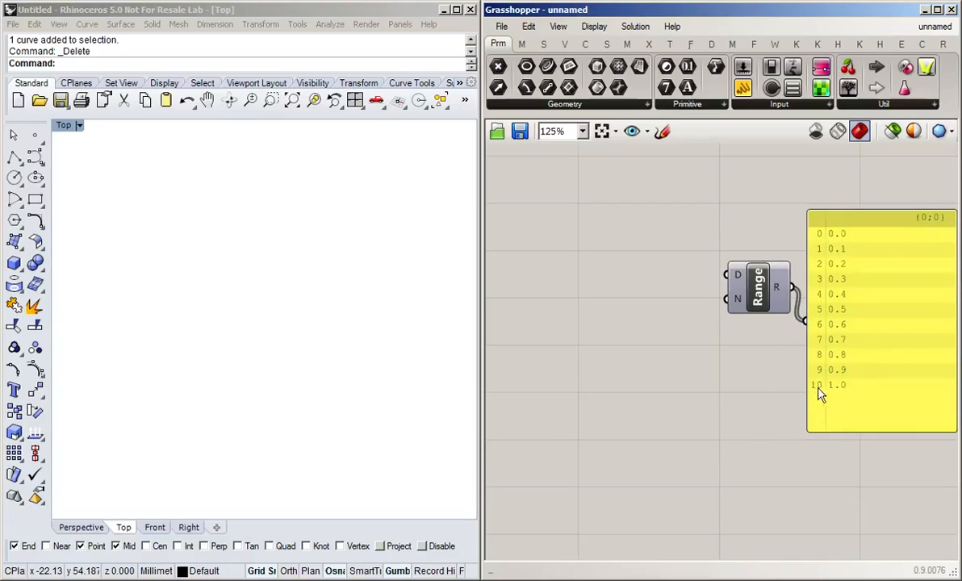
# Step: Add a Construct Domain component and connect its output to the Range component's domain input
pyautogui.doubleClick(587, 234)
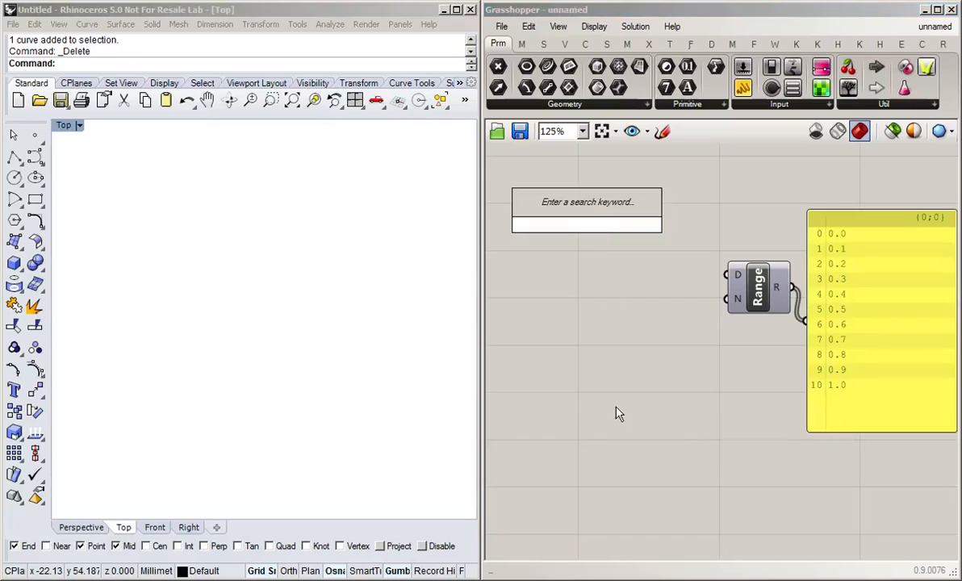
pyautogui.write('con dom')
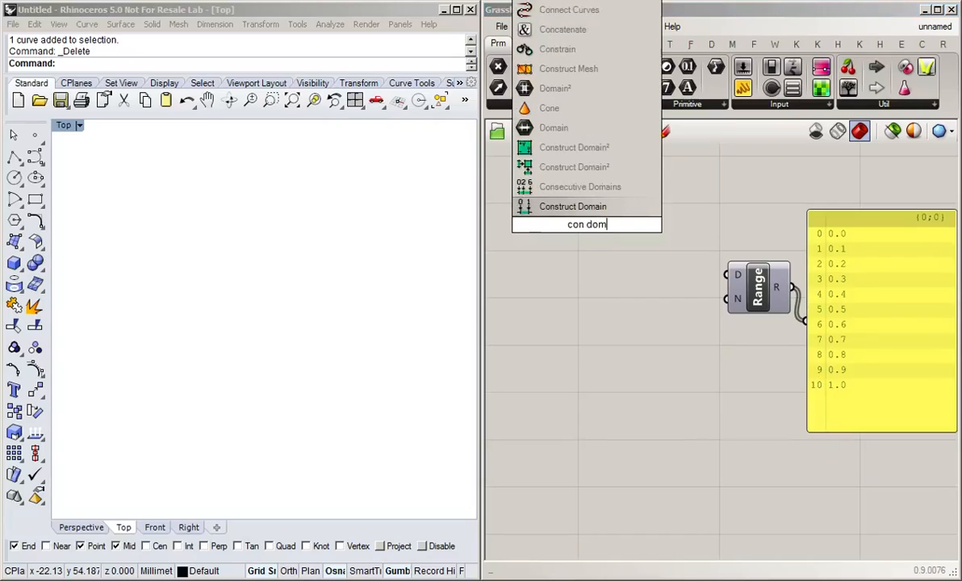
pyautogui.press('Return')
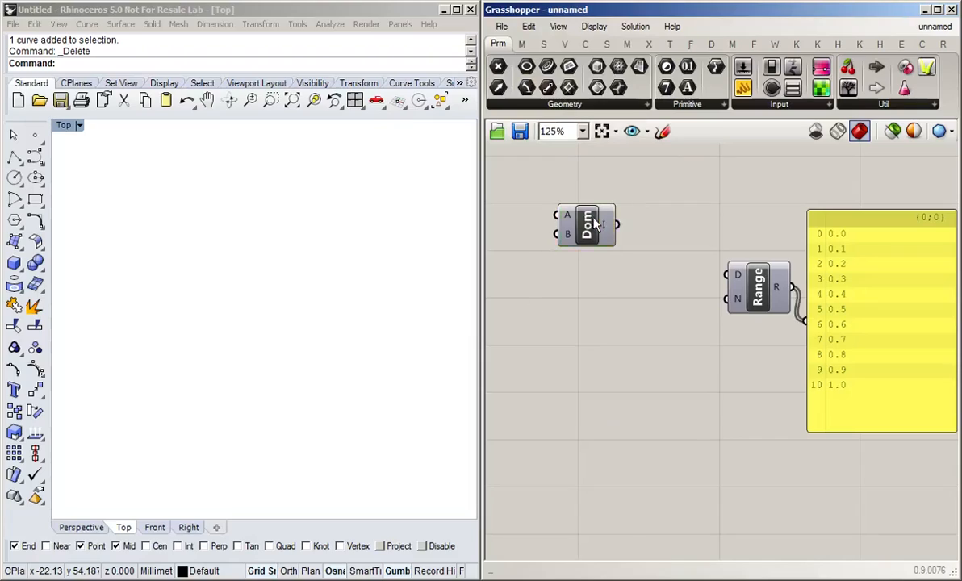
pyautogui.moveTo(592, 226); pyautogui.dragTo(739, 287)
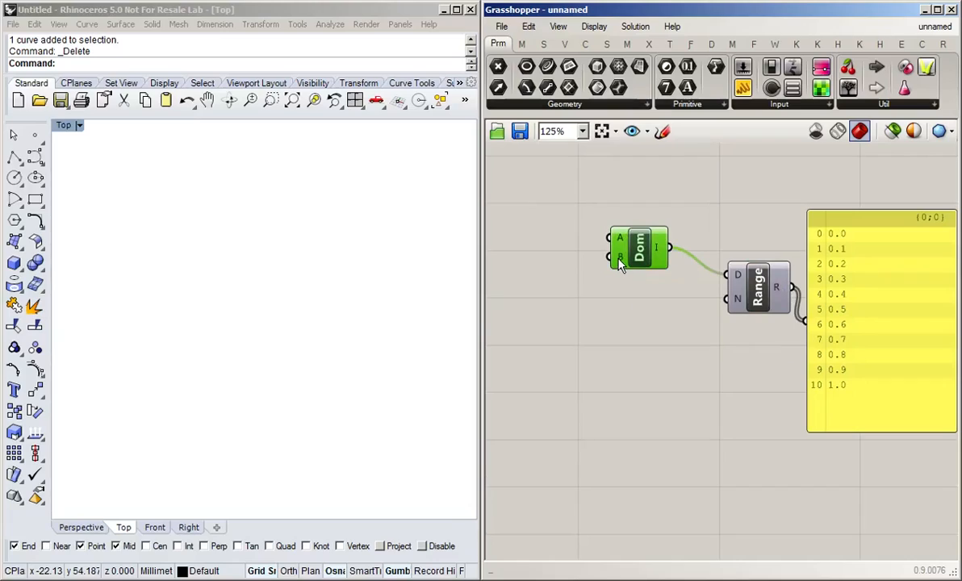
pyautogui.click(719, 156)
pyautogui.scroll(-2, 731, 204)
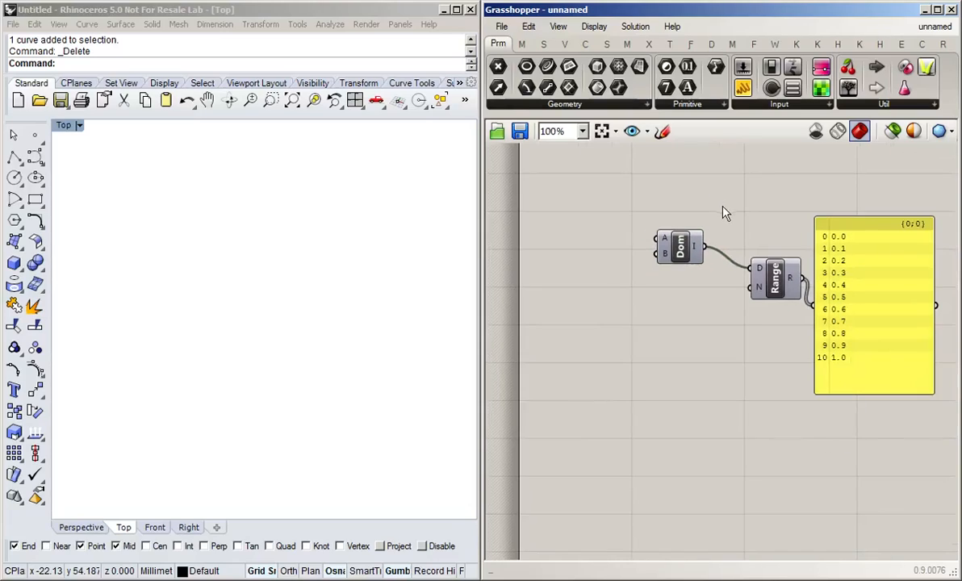
pyautogui.moveTo(839, 171); pyautogui.dragTo(852, 269)
pyautogui.click(721, 312)
pyautogui.moveTo(823, 343); pyautogui.dragTo(651, 320, button='right')
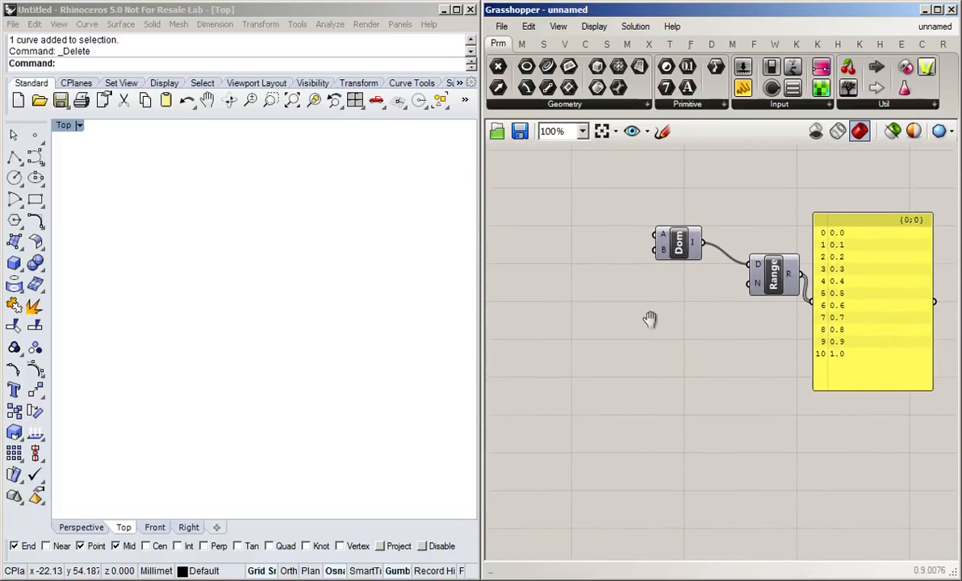
# Step: Create a number slider with value 12 and connect it to the domain component's A input
pyautogui.doubleClick(549, 224)
pyautogui.write('12')
pyautogui.press('Return')
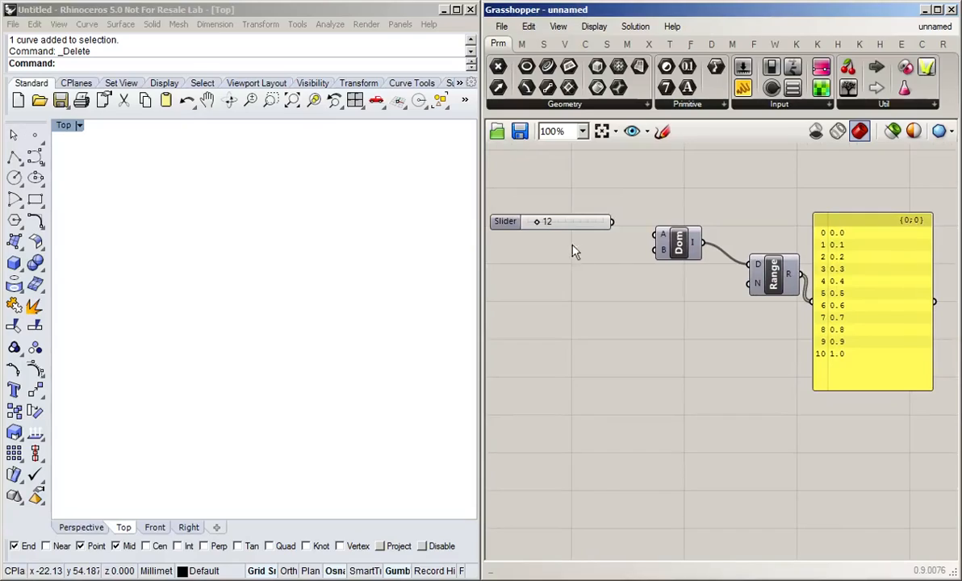
pyautogui.moveTo(612, 221); pyautogui.dragTo(655, 235)
# Step: Create a number slider with value 24, connect it to the domain component's B input and align it under the first slider
pyautogui.doubleClick(538, 243)
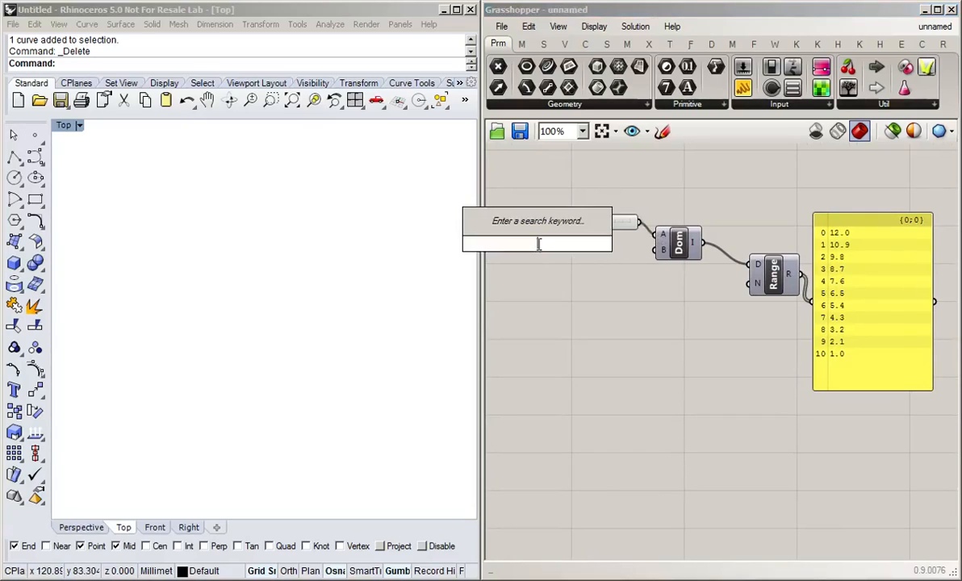
pyautogui.write('24')
pyautogui.press('Return')
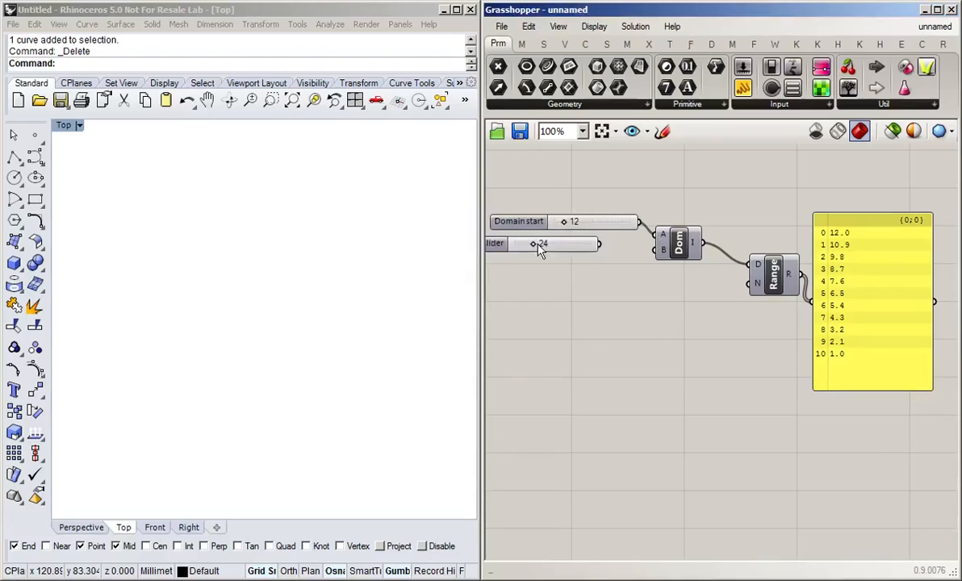
pyautogui.click(495, 247)
pyautogui.moveTo(495, 247); pyautogui.dragTo(519, 250)
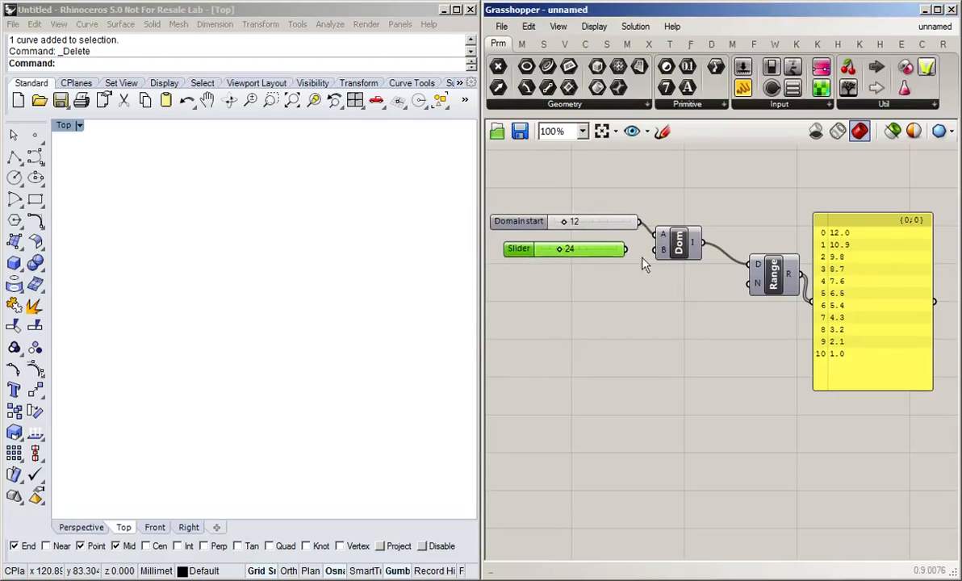
pyautogui.moveTo(626, 250); pyautogui.dragTo(655, 250)
pyautogui.moveTo(526, 256); pyautogui.dragTo(514, 257)
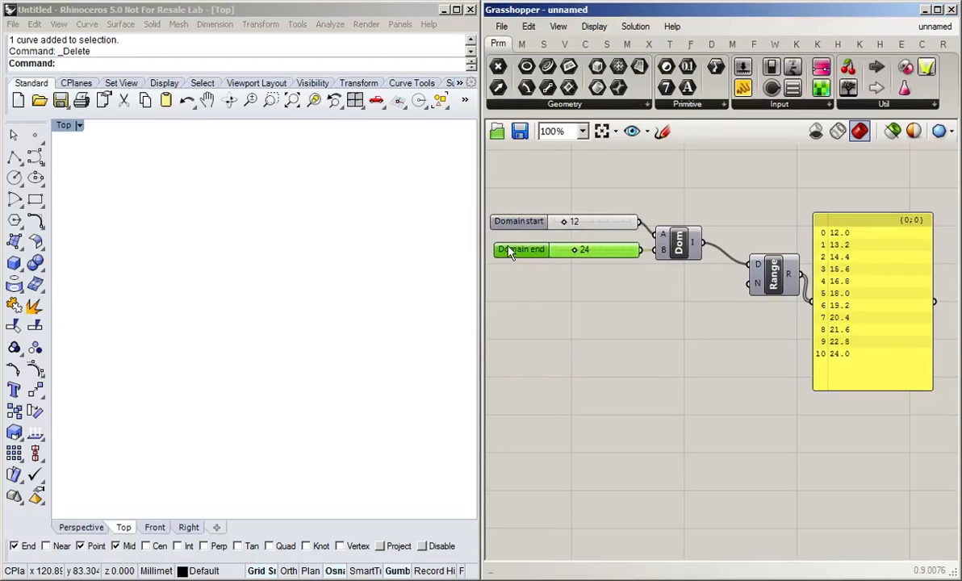
pyautogui.click(567, 311)
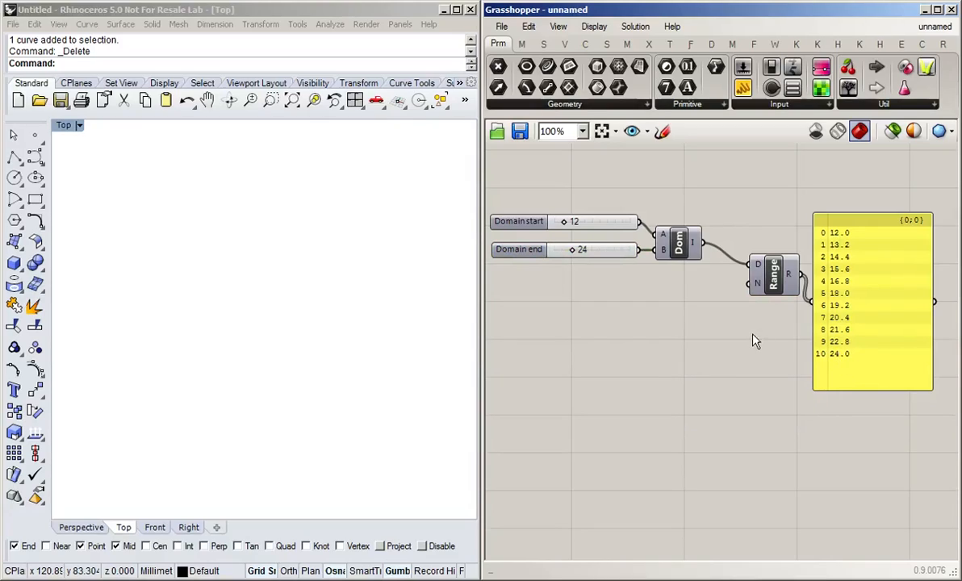
# Step: Set the Domain start slider to 100 and the Domain end slider to 48
pyautogui.moveTo(771, 279); pyautogui.dragTo(757, 274)
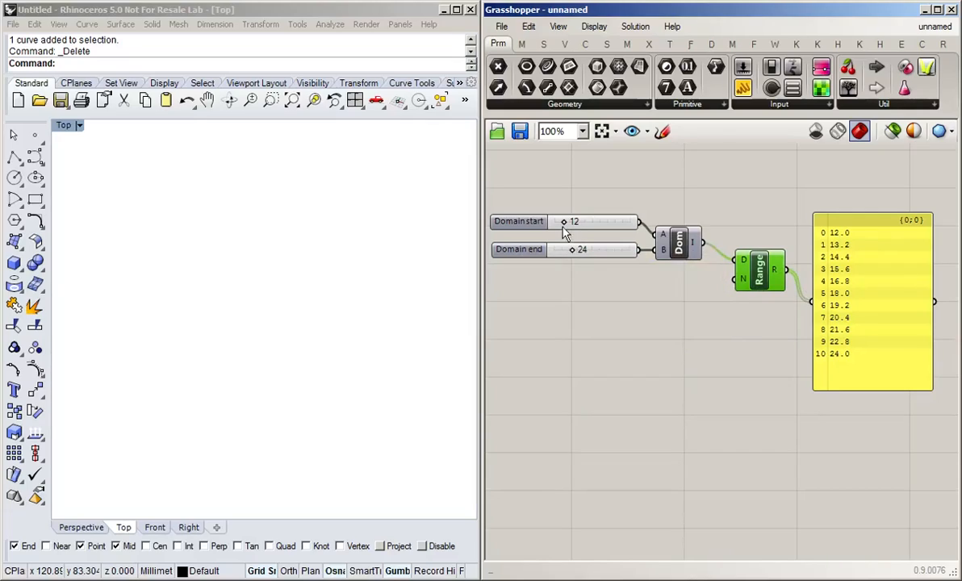
pyautogui.moveTo(564, 225); pyautogui.dragTo(601, 223)
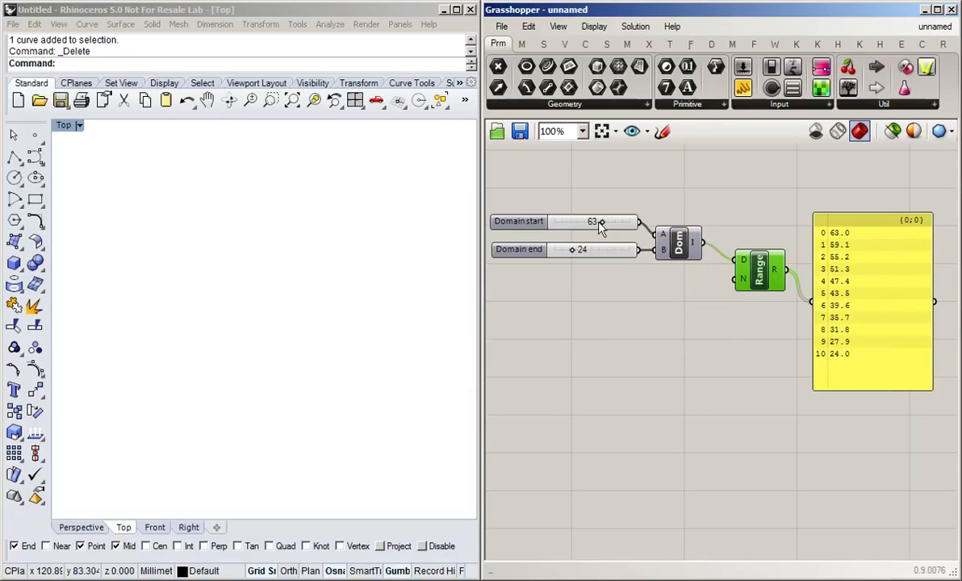
pyautogui.moveTo(601, 224); pyautogui.dragTo(662, 231)
pyautogui.moveTo(580, 252)
pyautogui.mouseDown()
pyautogui.moveTo(592, 251)
pyautogui.moveTo(592, 260)
pyautogui.mouseUp()
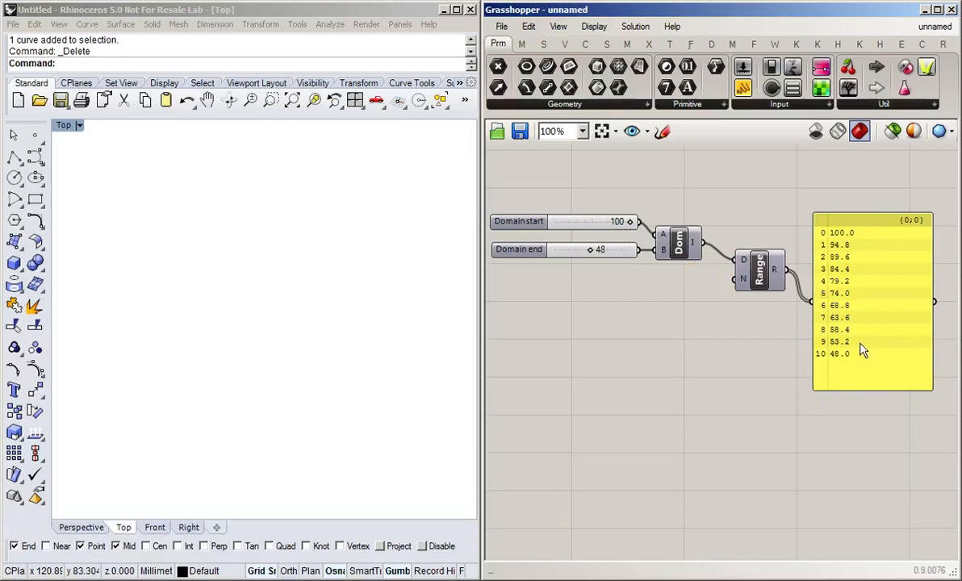
# Step: Create a number slider with value 20, connect it to the Range component's N input and place it below the domain sliders
pyautogui.doubleClick(629, 342)
pyautogui.write('20')
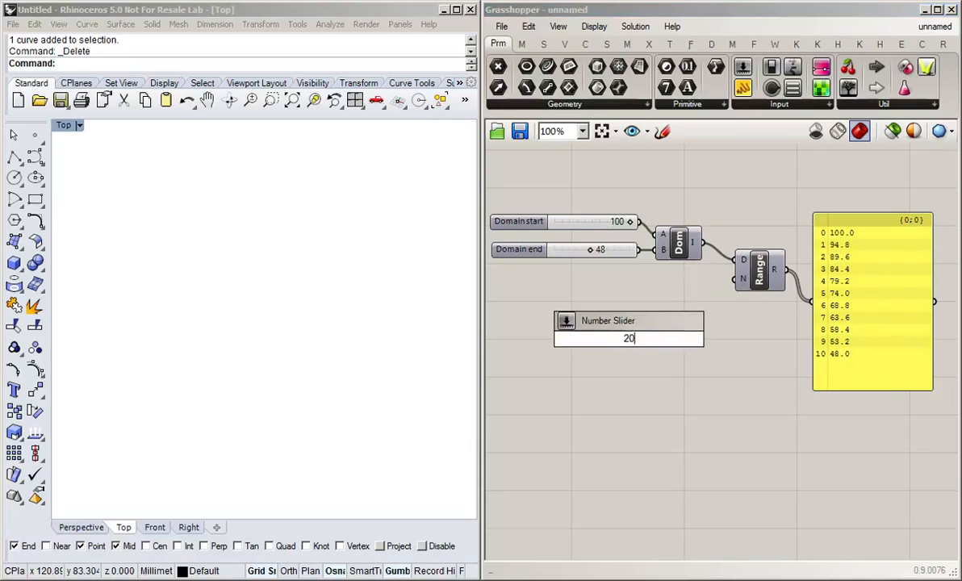
pyautogui.press('Return')
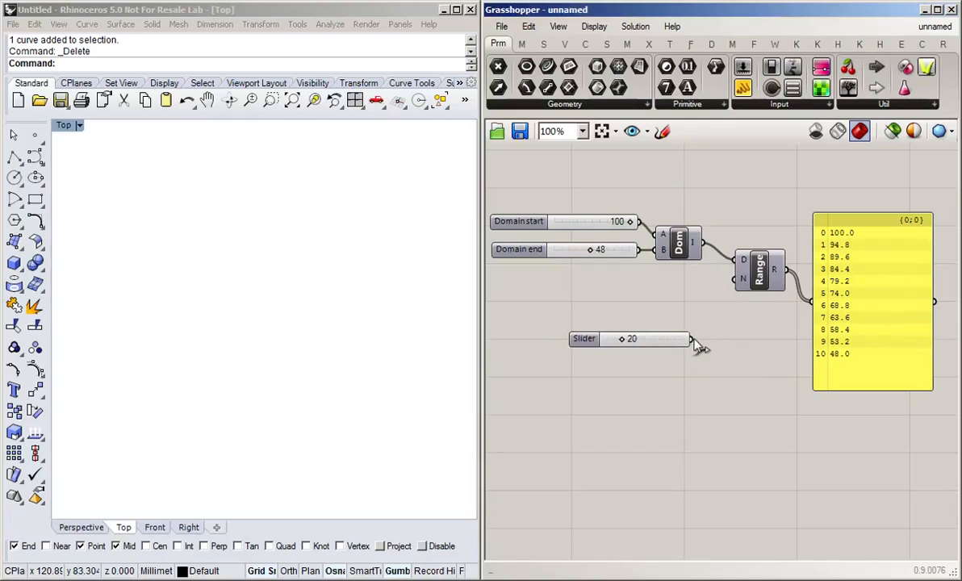
pyautogui.moveTo(693, 340); pyautogui.dragTo(729, 279)
pyautogui.moveTo(583, 339); pyautogui.dragTo(583, 291)
# Step: Move the panel farther from the Range component to free space below it
pyautogui.moveTo(929, 279); pyautogui.dragTo(929, 234)
pyautogui.click(720, 316)
pyautogui.moveTo(862, 322); pyautogui.dragTo(891, 257)
pyautogui.click(823, 380)
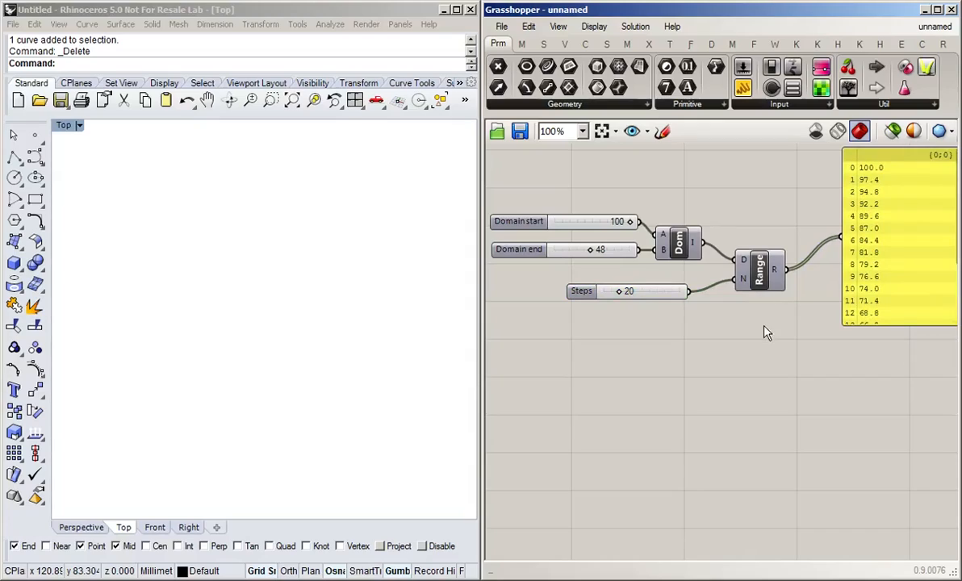
# Step: Add a Construct Point component, place it to the lower right of the Range component and shift the panel up
pyautogui.doubleClick(772, 368)
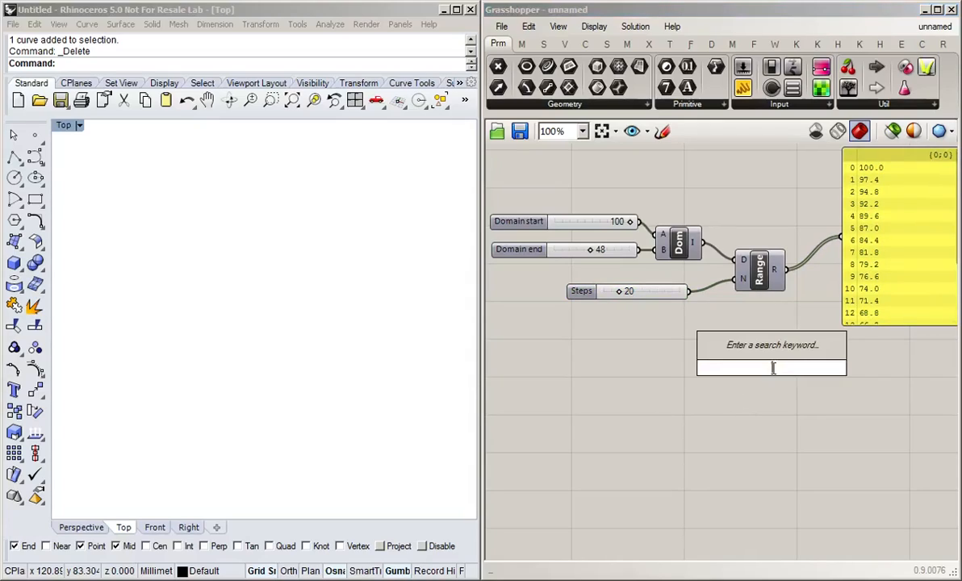
pyautogui.write('con')
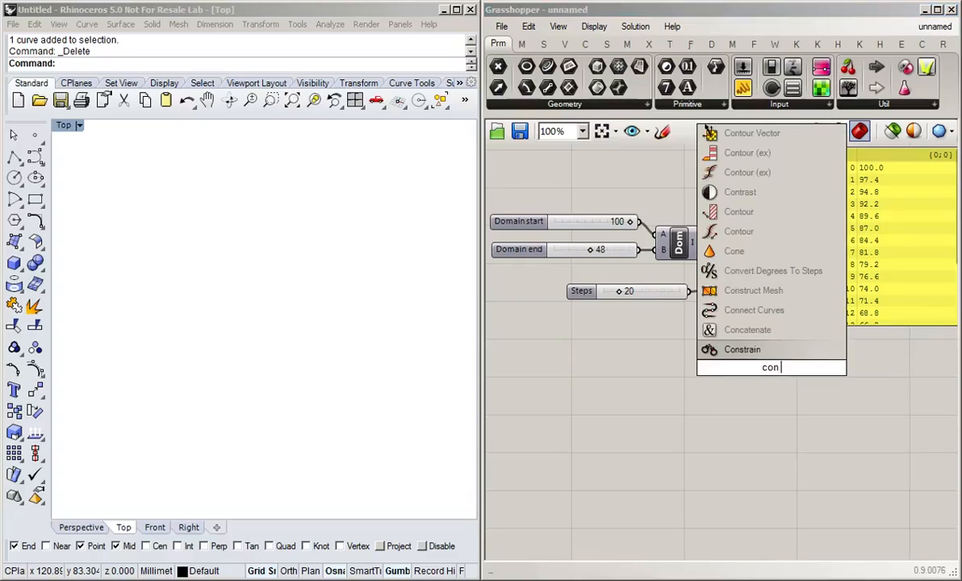
pyautogui.write(' point')
pyautogui.press('Return')
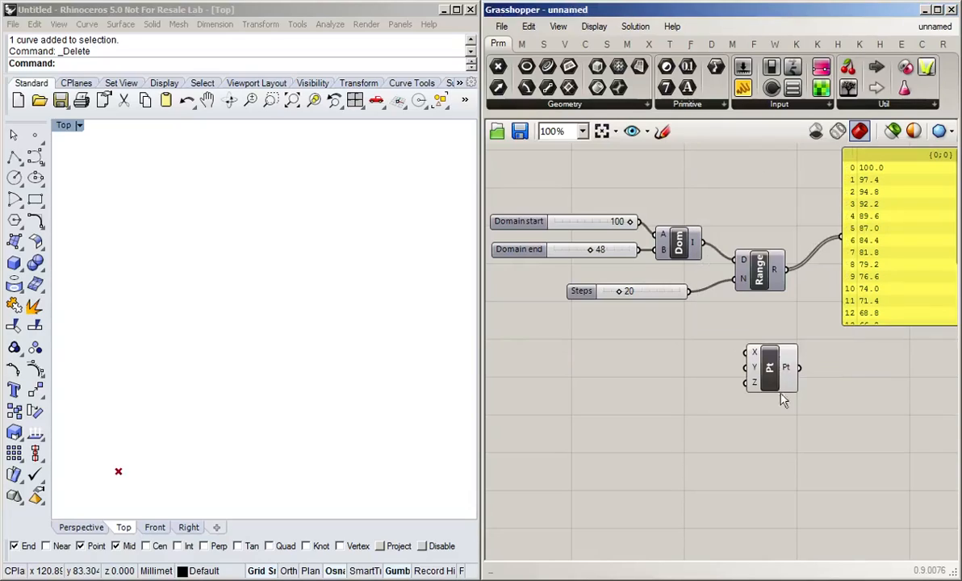
pyautogui.moveTo(825, 379); pyautogui.dragTo(862, 368)
pyautogui.moveTo(853, 240); pyautogui.dragTo(852, 200)
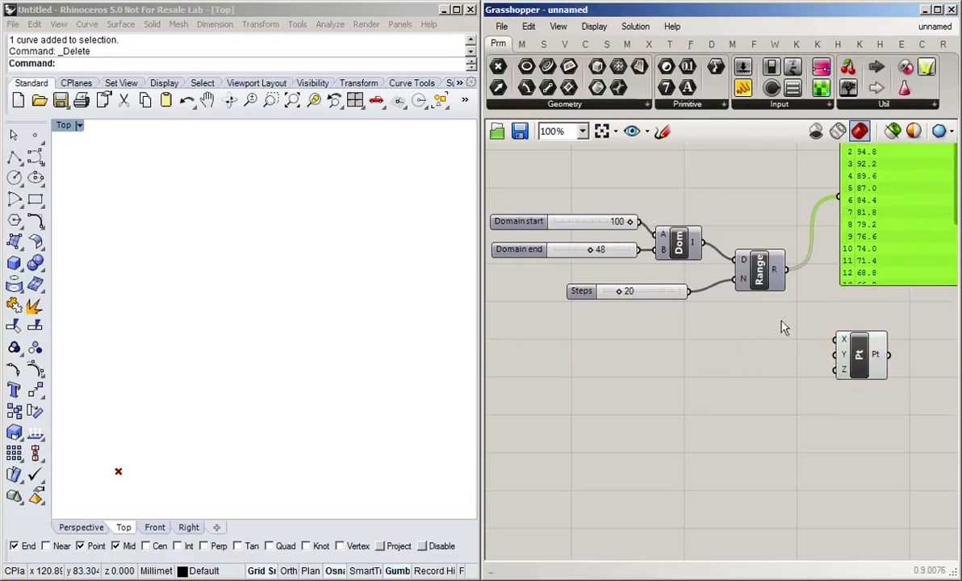
# Step: Set the Domain start slider to 0, the Domain end slider to 100 and the Steps slider to 10
pyautogui.moveTo(632, 222); pyautogui.dragTo(630, 249)
pyautogui.click(723, 390)
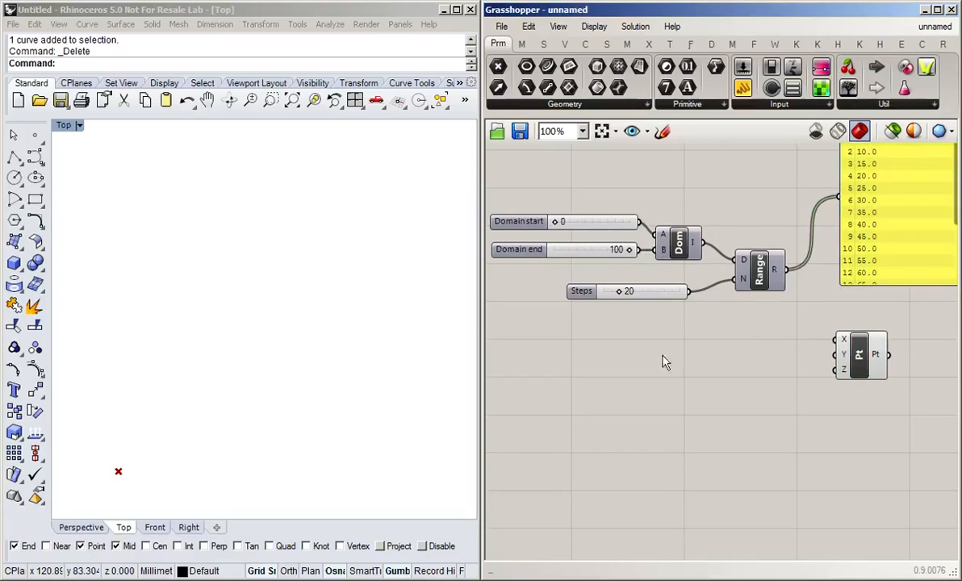
pyautogui.moveTo(619, 295); pyautogui.dragTo(553, 292)
pyautogui.click(665, 354)
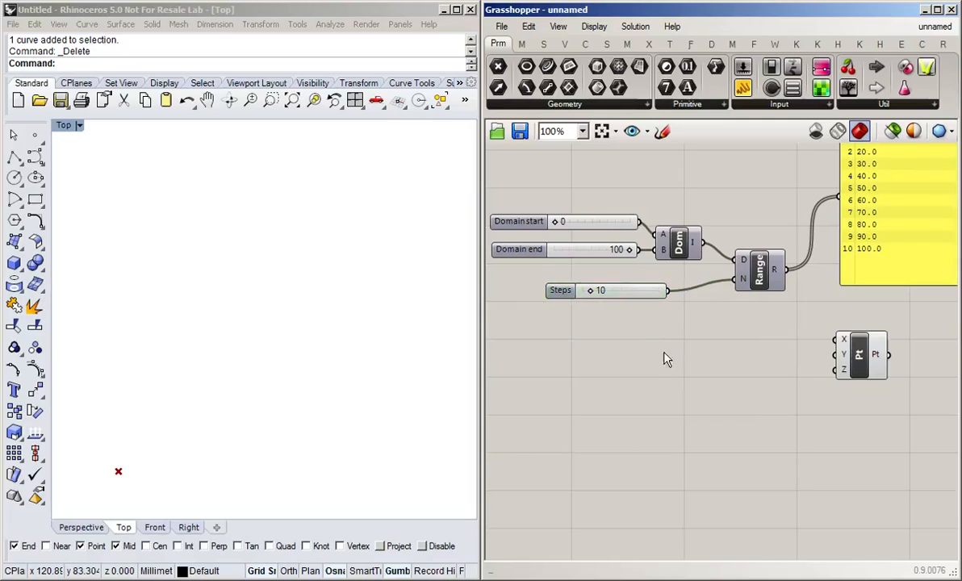
# Step: Connect the Range output to both the X and Y inputs of the Construct Point component and reposition the component
pyautogui.moveTo(739, 393); pyautogui.dragTo(681, 383, button='right')
pyautogui.moveTo(729, 259); pyautogui.dragTo(780, 329)
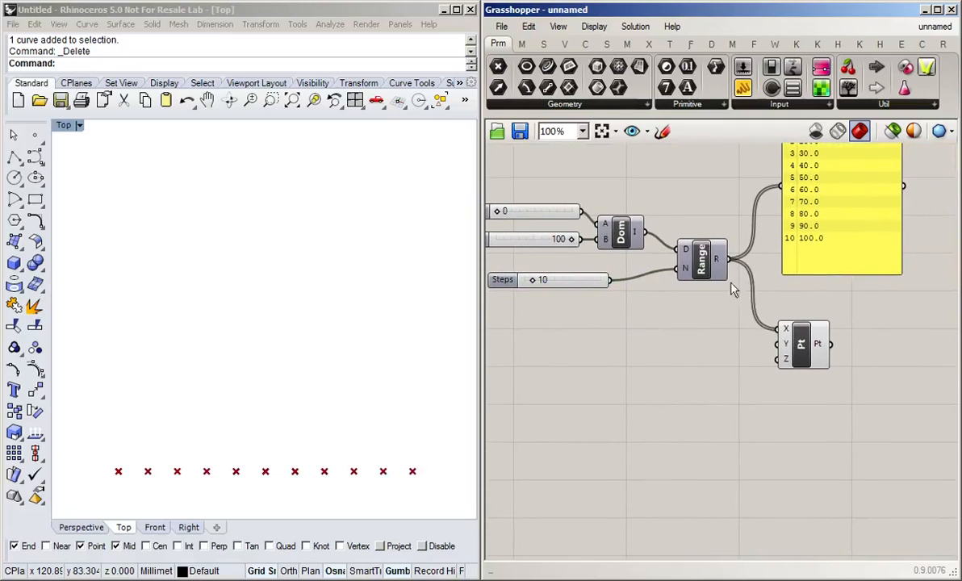
pyautogui.moveTo(731, 260); pyautogui.dragTo(778, 344)
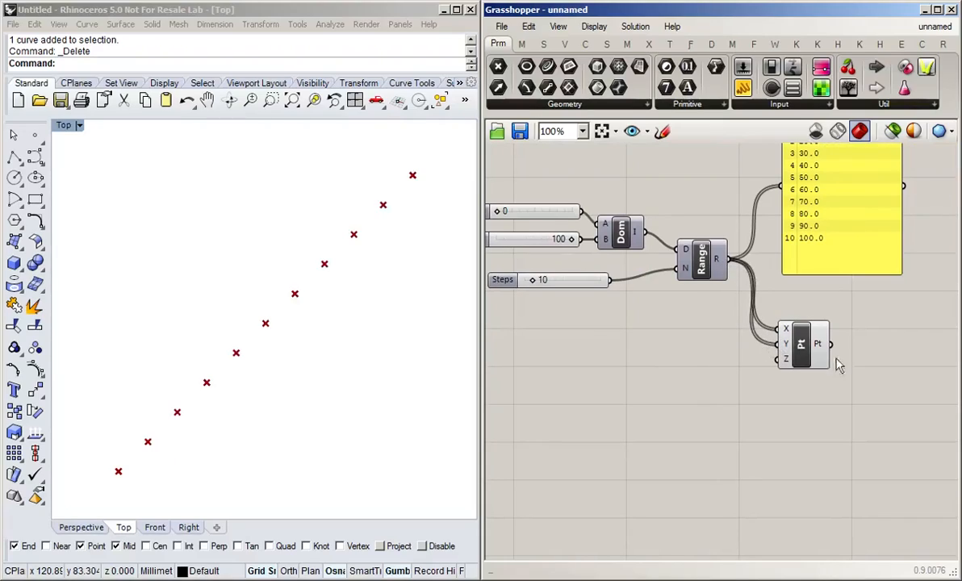
pyautogui.moveTo(796, 355); pyautogui.dragTo(807, 339)
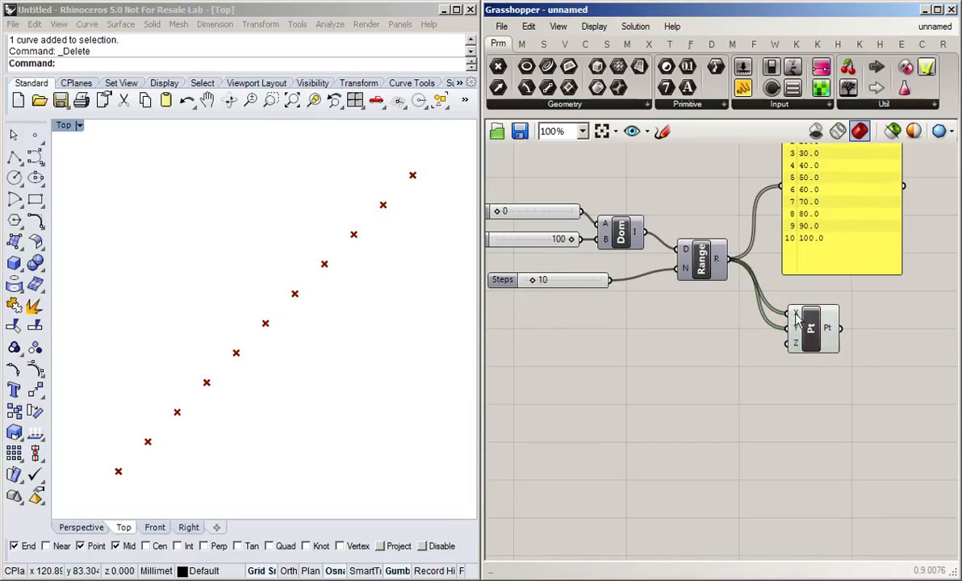
# Step: Graft the X input of the Construct Point component
pyautogui.moveTo(796, 316)
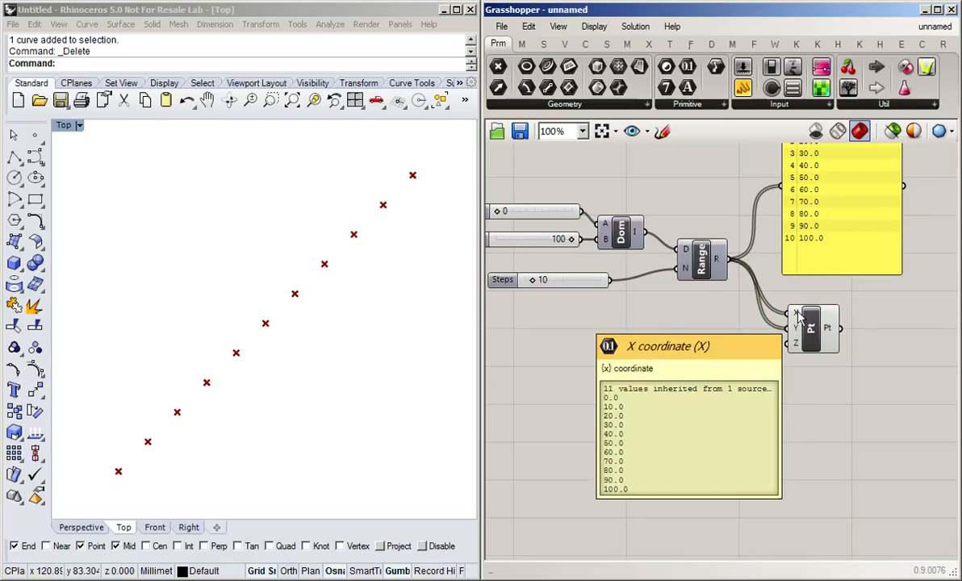
pyautogui.rightClick(798, 317)
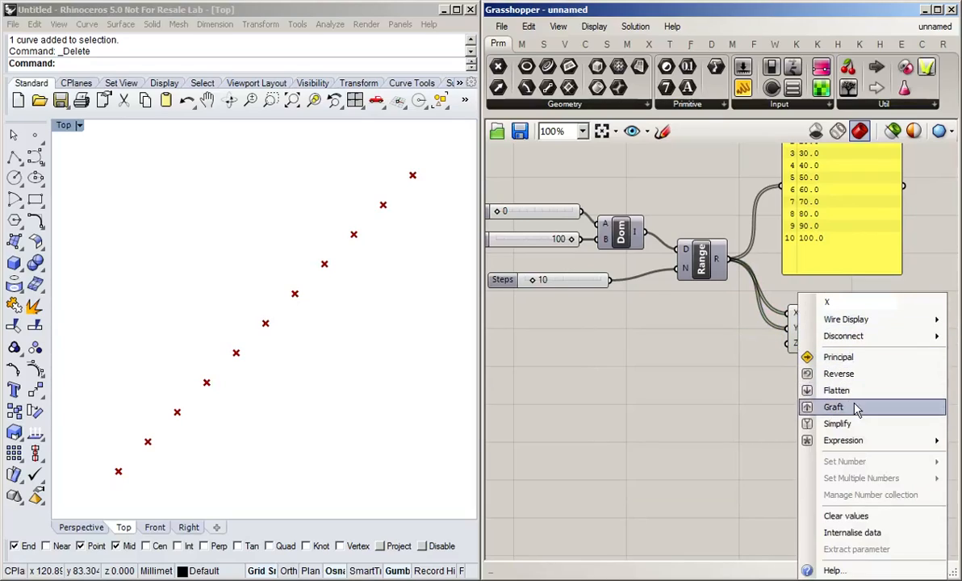
pyautogui.click(795, 406)
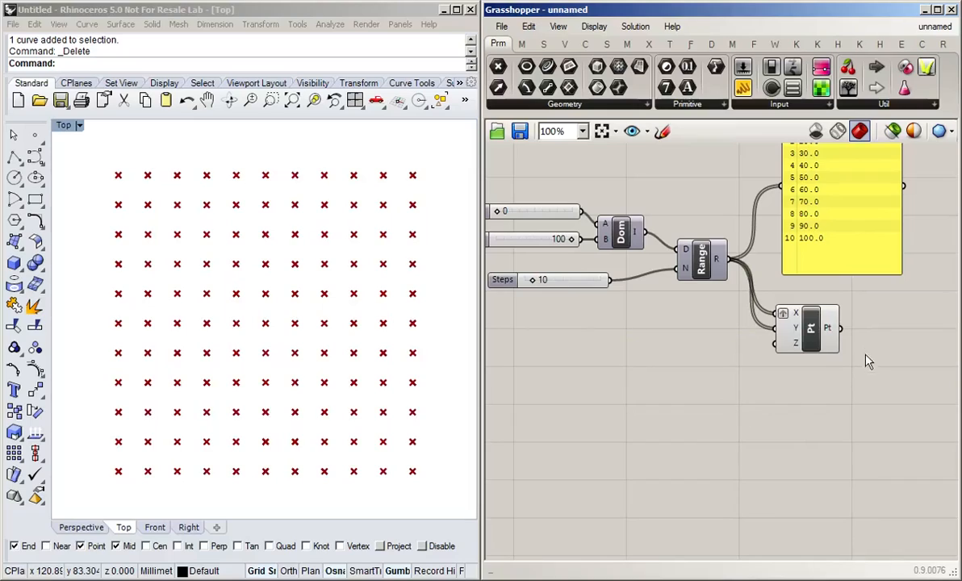
# Step: Connect the Construct Point output to the panel in place of the Range output, move the panel farther right and review its branches
pyautogui.rightClick(831, 327)
pyautogui.moveTo(810, 437); pyautogui.dragTo(704, 495, button='right')
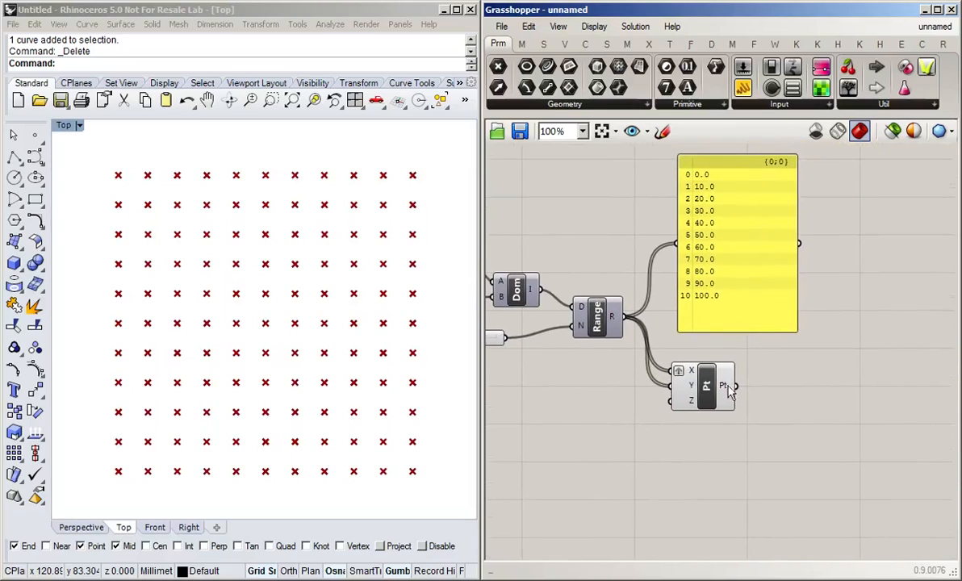
pyautogui.moveTo(737, 387); pyautogui.dragTo(679, 246)
pyautogui.moveTo(739, 272); pyautogui.dragTo(840, 287)
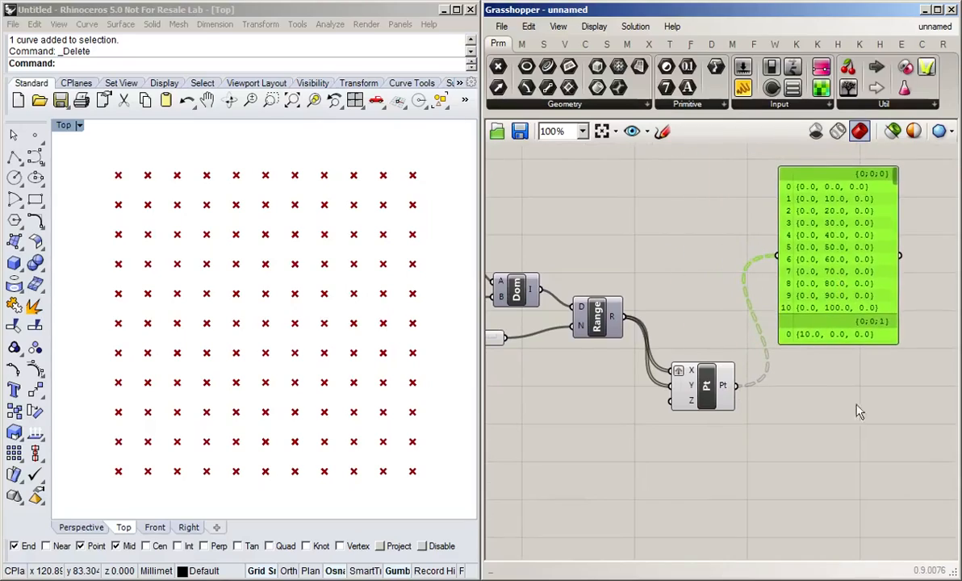
pyautogui.click(796, 409)
pyautogui.moveTo(895, 189); pyautogui.dragTo(901, 352)
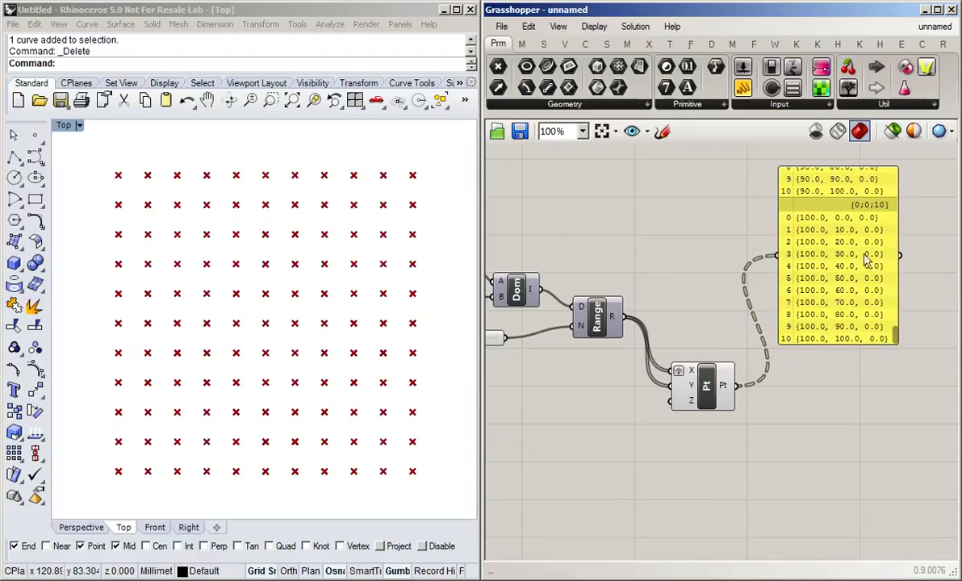
# Step: Flatten the Construct Point output and look through the point list in the panel
pyautogui.rightClick(729, 391)
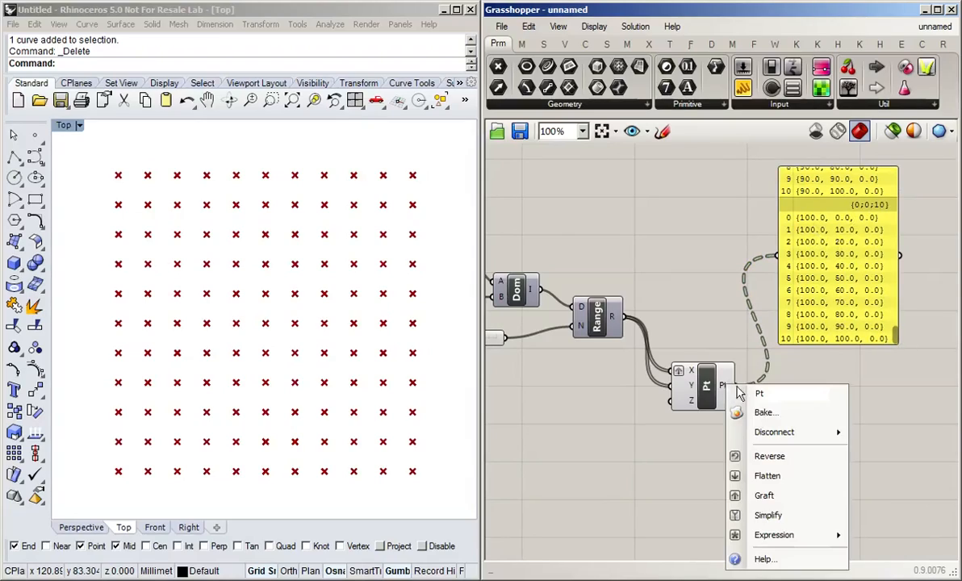
pyautogui.click(818, 472)
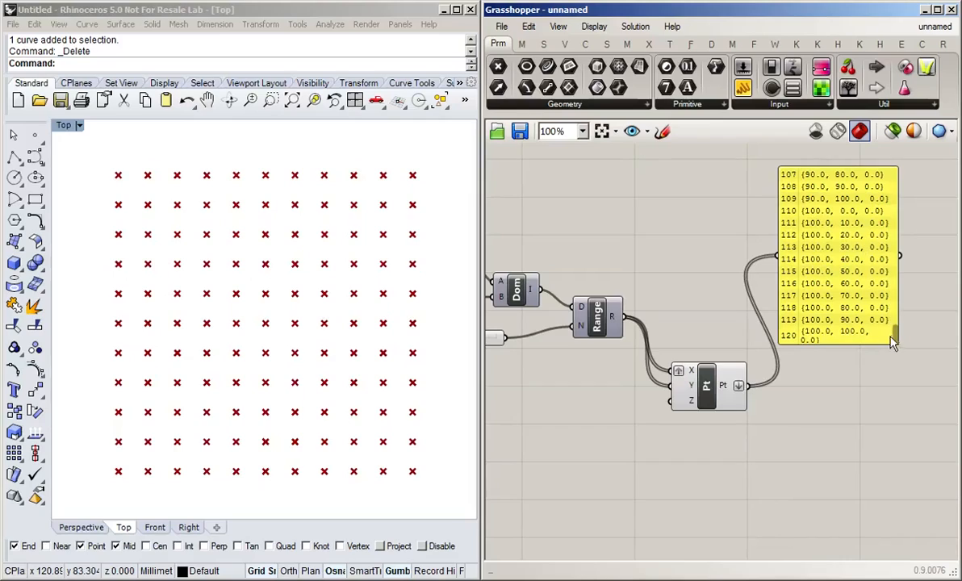
pyautogui.moveTo(894, 336); pyautogui.dragTo(882, 179)
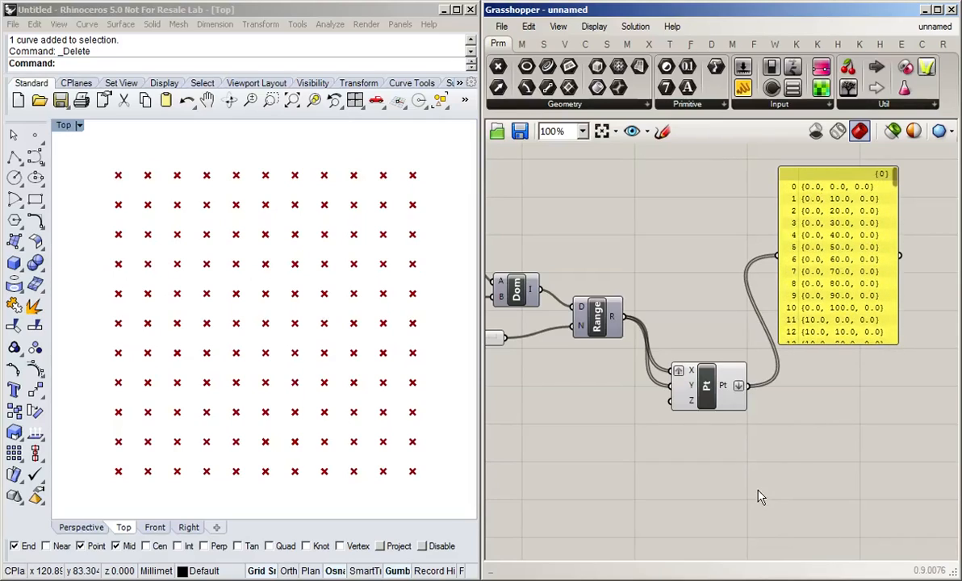
# Step: Move the Construct Point component up closer to the Range component
pyautogui.moveTo(758, 497); pyautogui.dragTo(833, 457, button='right')
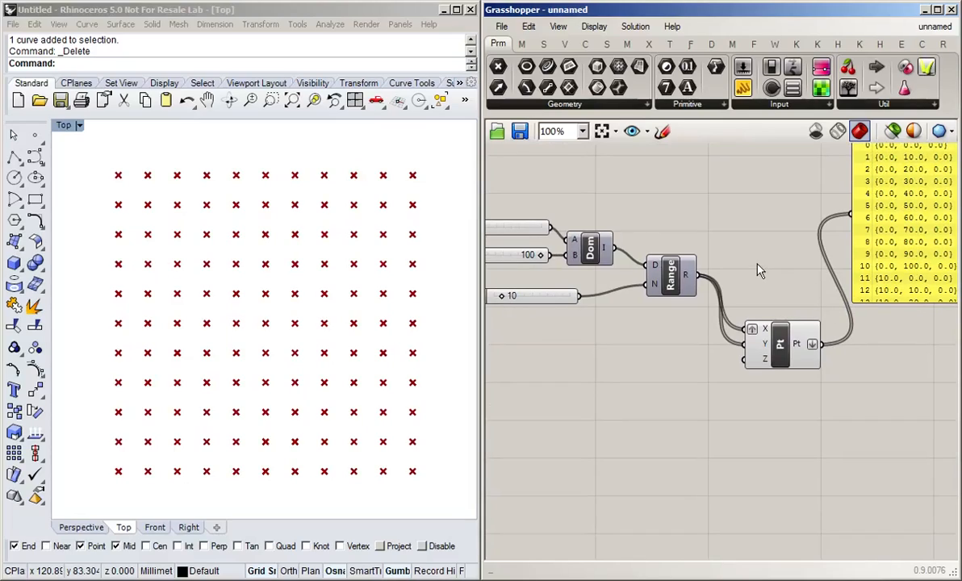
pyautogui.moveTo(781, 347); pyautogui.dragTo(774, 307)
pyautogui.click(795, 379)
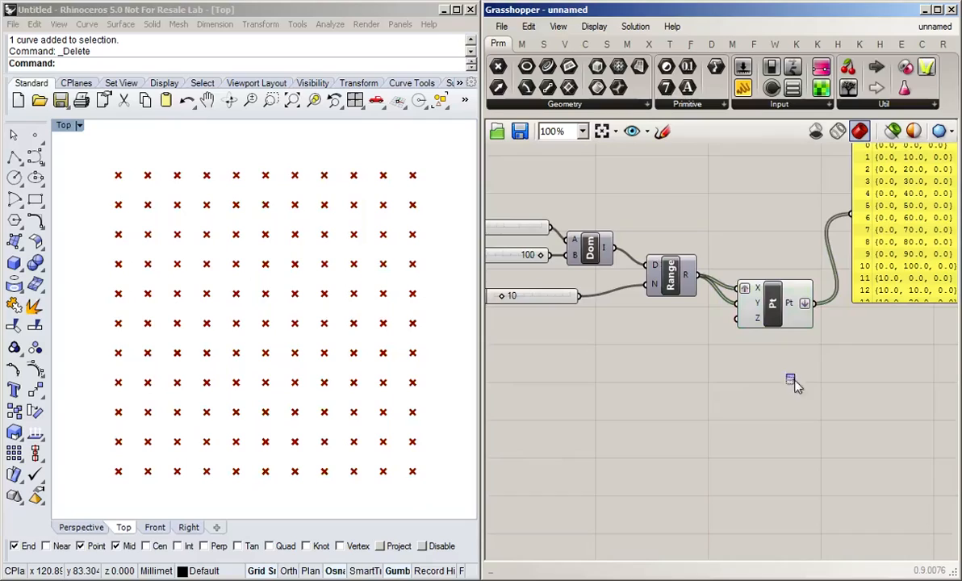
pyautogui.moveTo(764, 421); pyautogui.dragTo(749, 485, button='right')
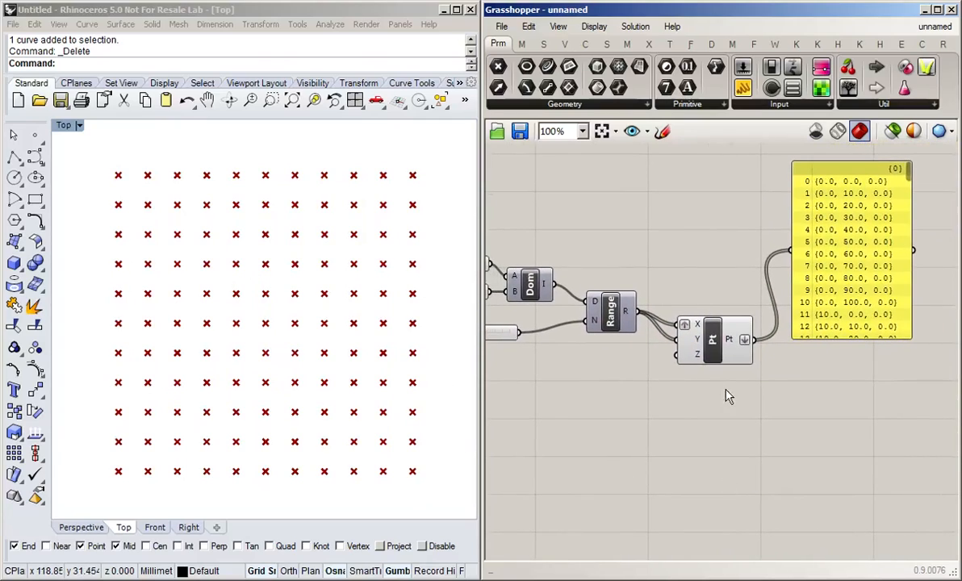
pyautogui.moveTo(725, 395); pyautogui.dragTo(703, 357, button='right')
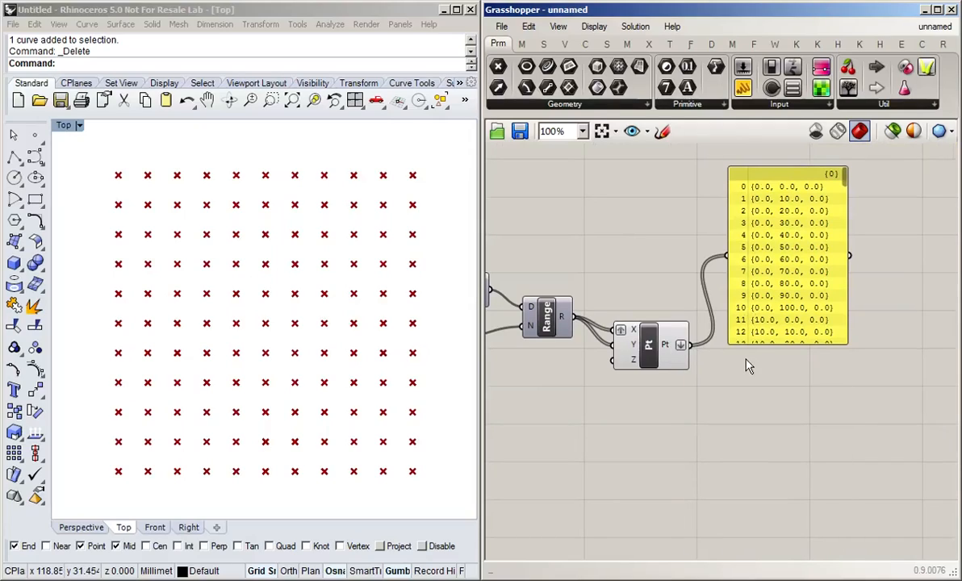
# Step: Switch to Rhino and draw a degree-3 S-shaped curve across the point grid from lower left to upper right in the Top view
pyautogui.click(14, 157)
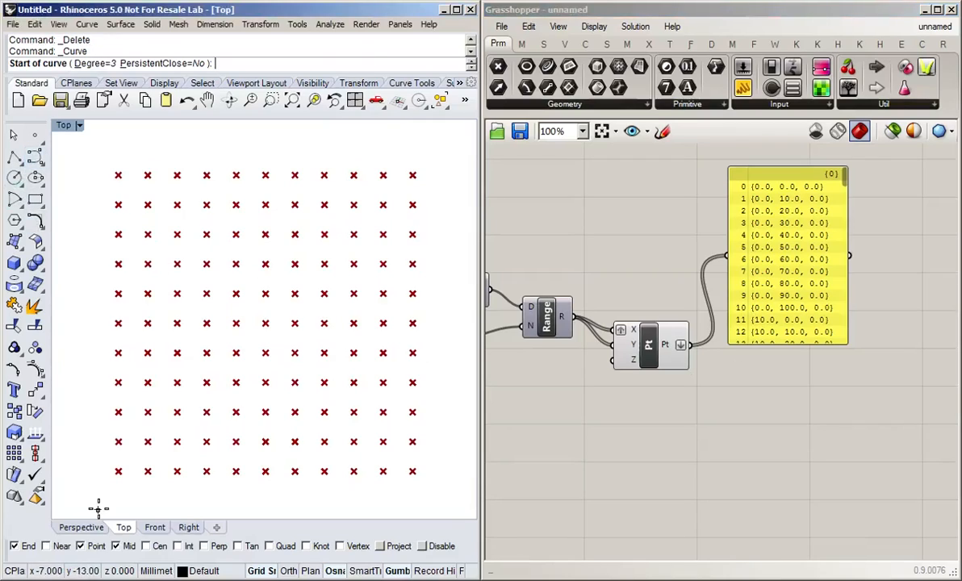
pyautogui.click(65, 462)
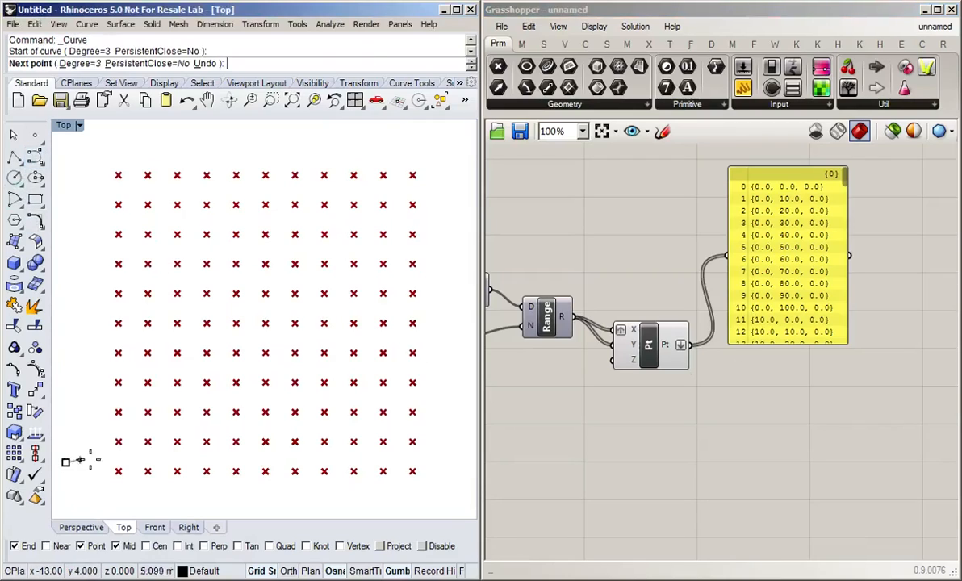
pyautogui.click(239, 457)
pyautogui.scroll(-2, 275, 207)
pyautogui.click(273, 206)
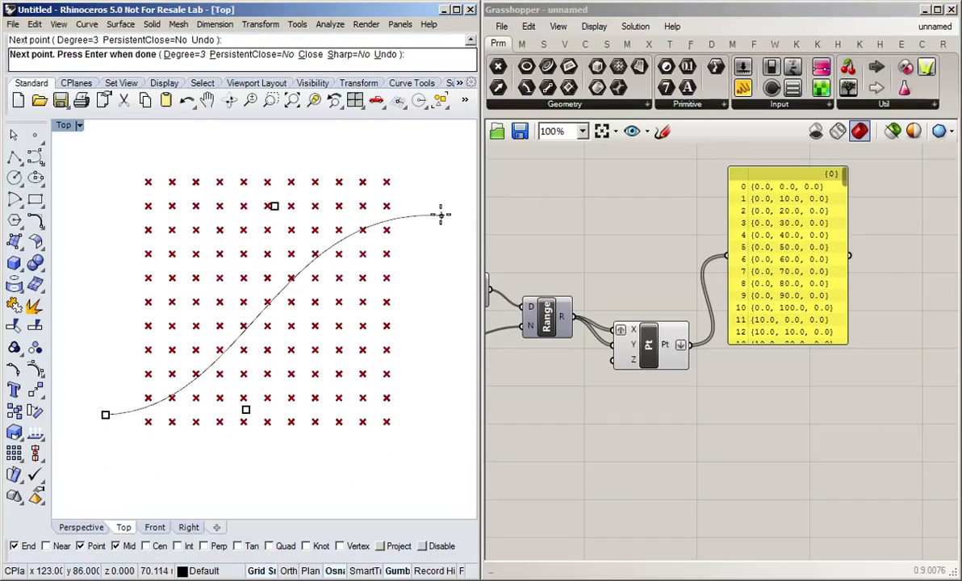
pyautogui.press('Return')
pyautogui.scroll(2, 408, 343)
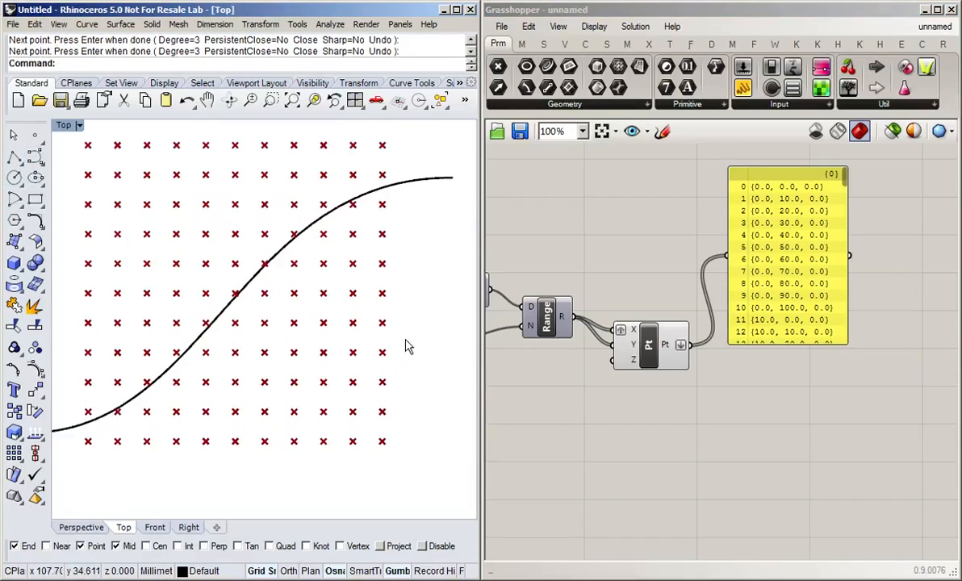
pyautogui.moveTo(303, 316); pyautogui.dragTo(331, 330, button='right')
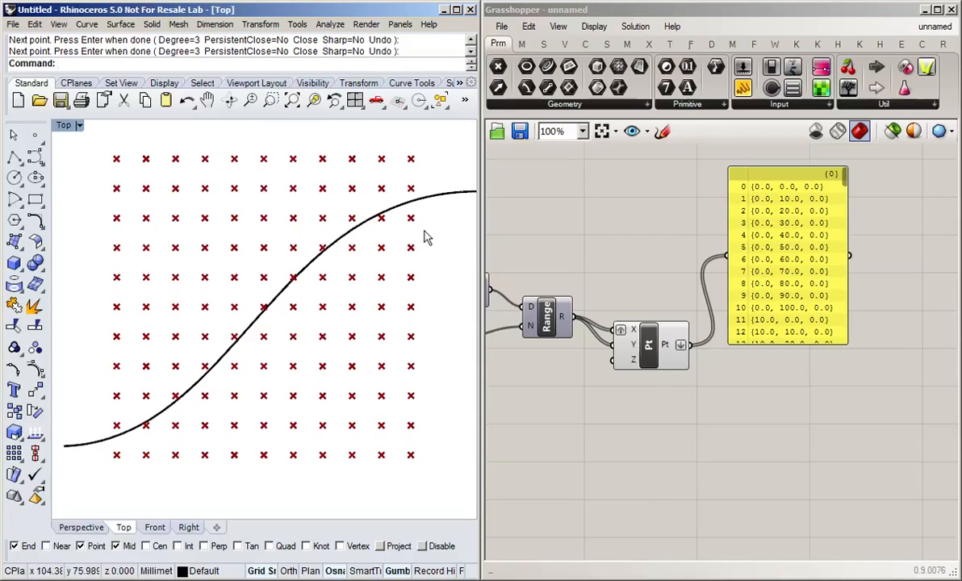
# Step: Back in Grasshopper, shift the panel up and add a Circle component below it, to the right of Construct Point
pyautogui.moveTo(779, 313); pyautogui.dragTo(799, 285)
pyautogui.click(793, 433)
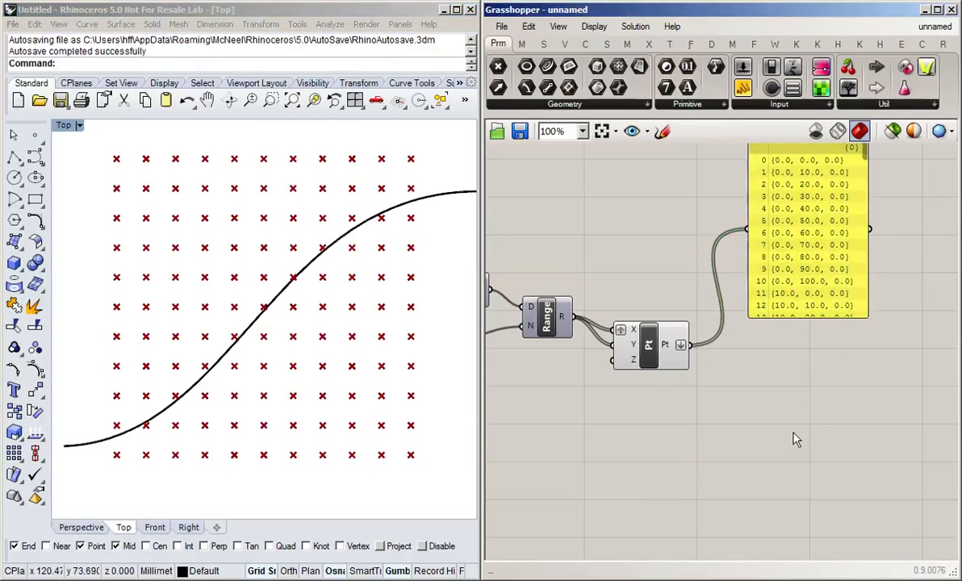
pyautogui.doubleClick(786, 425)
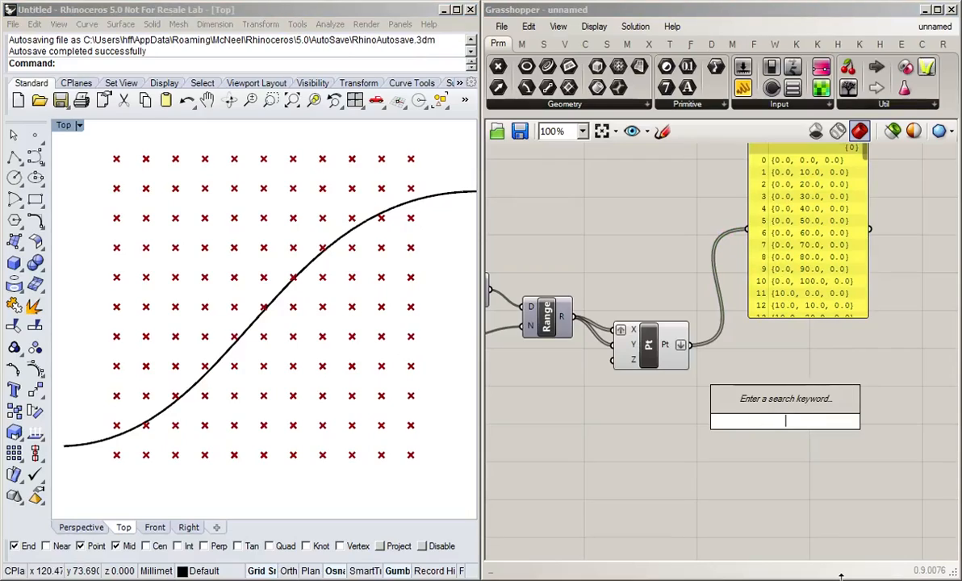
pyautogui.write('cir')
pyautogui.press('Return')
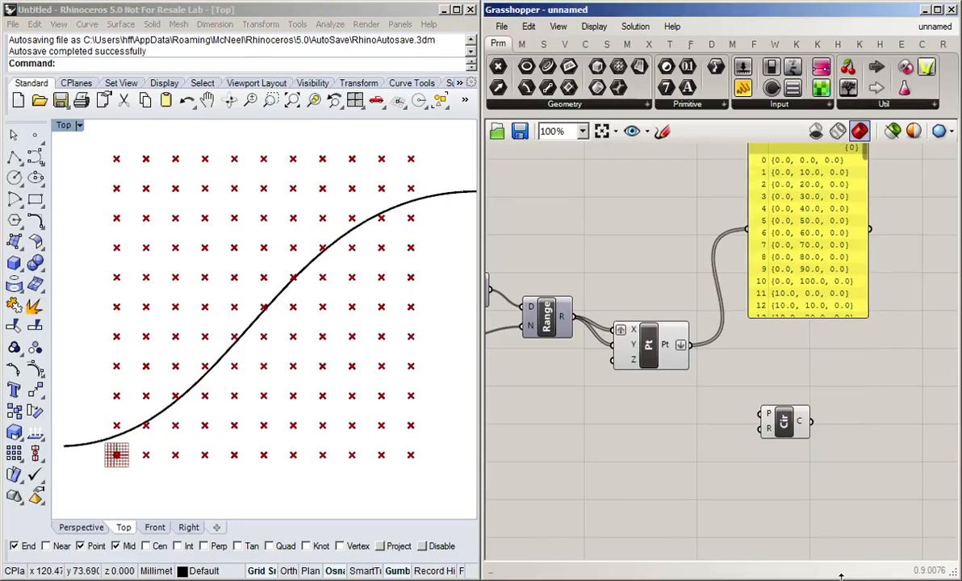
pyautogui.moveTo(793, 415); pyautogui.dragTo(770, 381)
# Step: Connect the Construct Point output to the Circle's Plane input and inspect the circles up close in the Top view
pyautogui.click(712, 352)
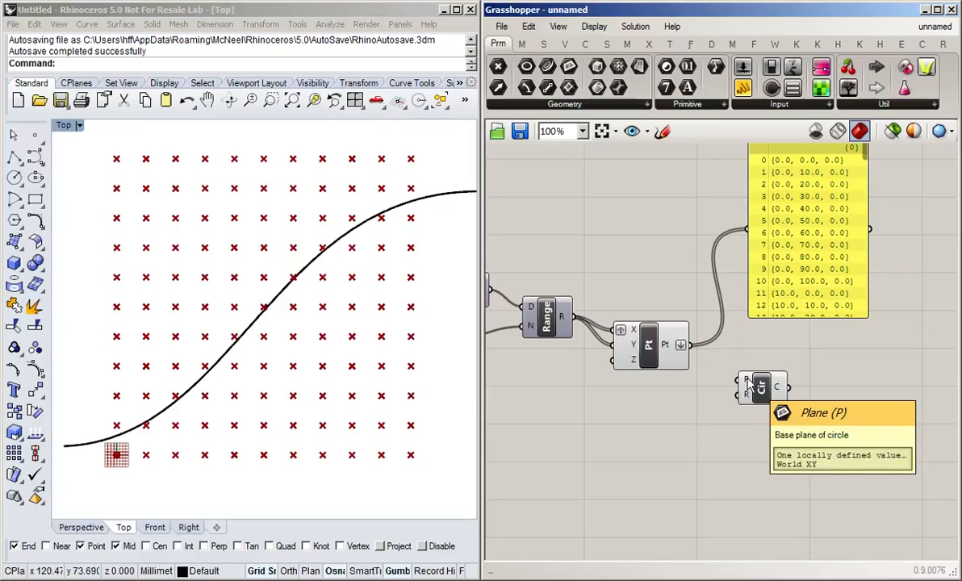
pyautogui.moveTo(714, 363); pyautogui.dragTo(739, 380)
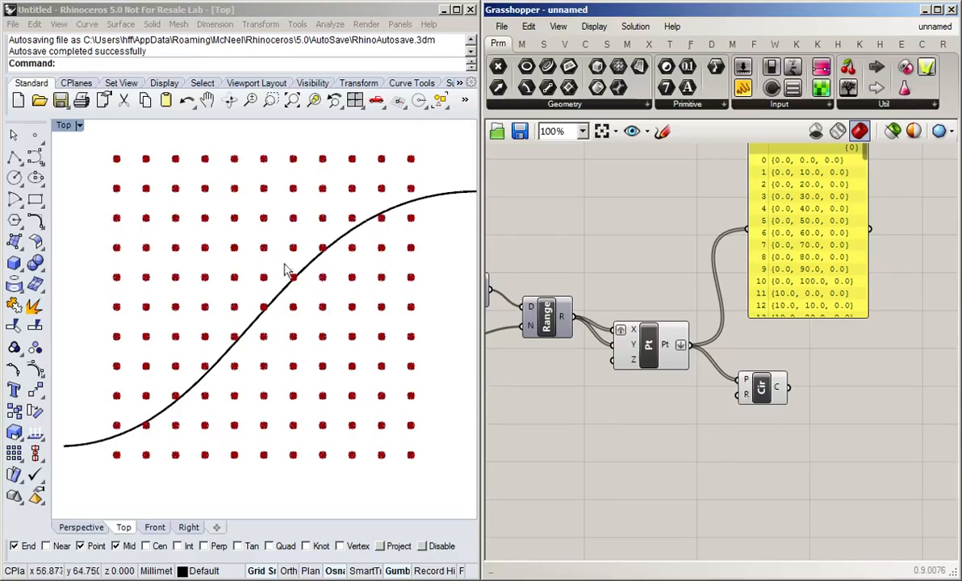
pyautogui.scroll(3, 323, 232)
pyautogui.scroll(3, 327, 226)
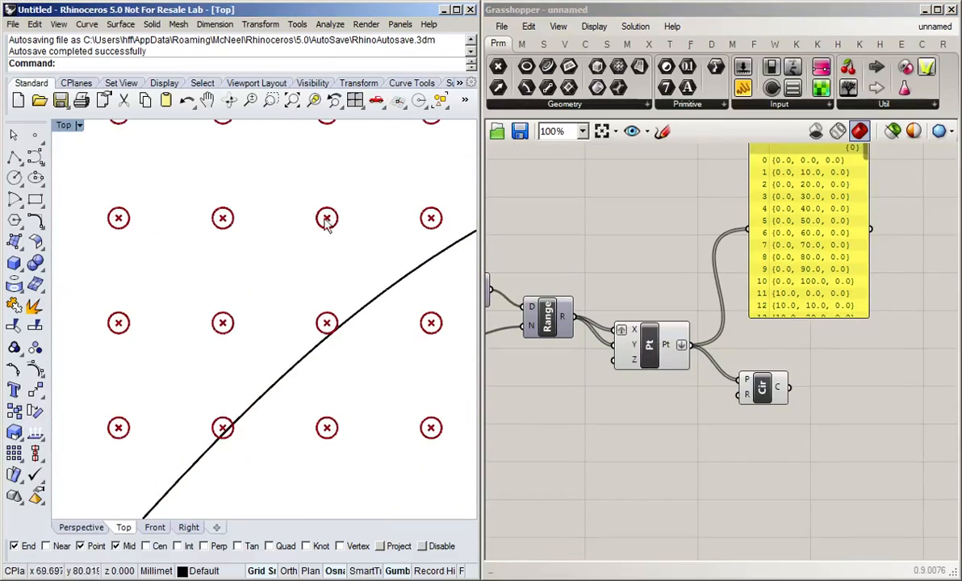
pyautogui.scroll(-5, 328, 226)
pyautogui.scroll(-2, 329, 229)
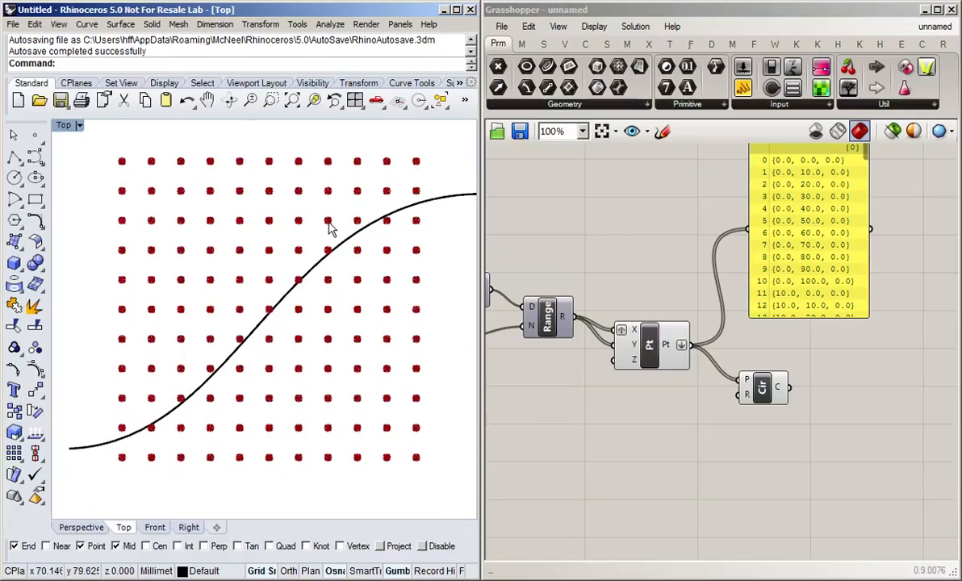
# Step: Move the Circle component to the right and connect a new number slider of value 10 to its Radius input
pyautogui.click(762, 388)
pyautogui.moveTo(767, 392); pyautogui.dragTo(793, 391)
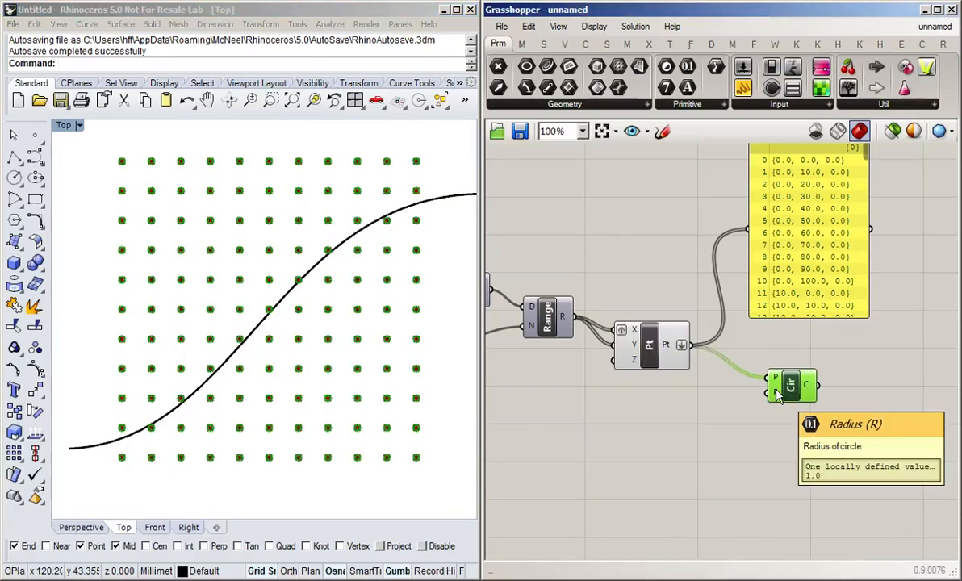
pyautogui.doubleClick(704, 408)
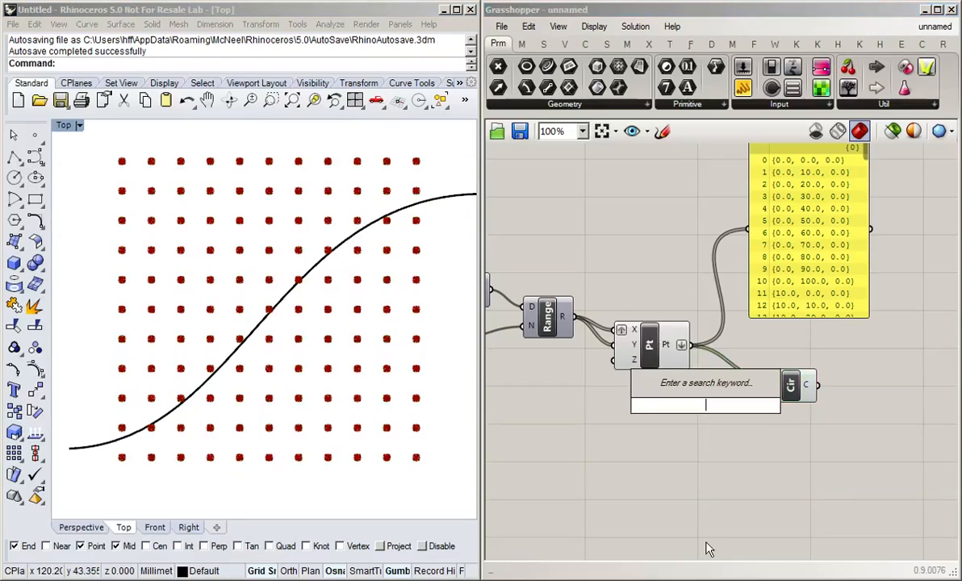
pyautogui.write('10')
pyautogui.press('Return')
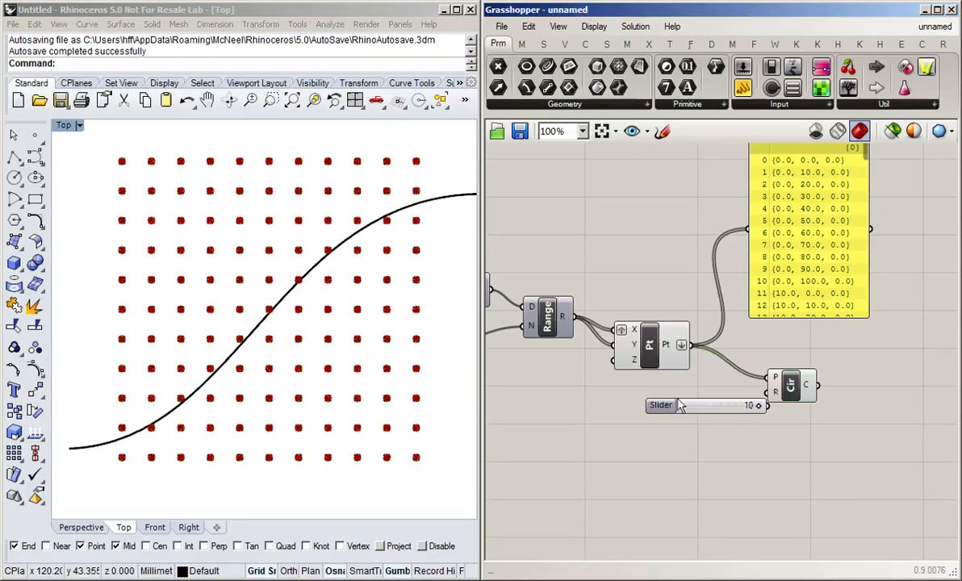
pyautogui.moveTo(718, 401); pyautogui.dragTo(768, 392)
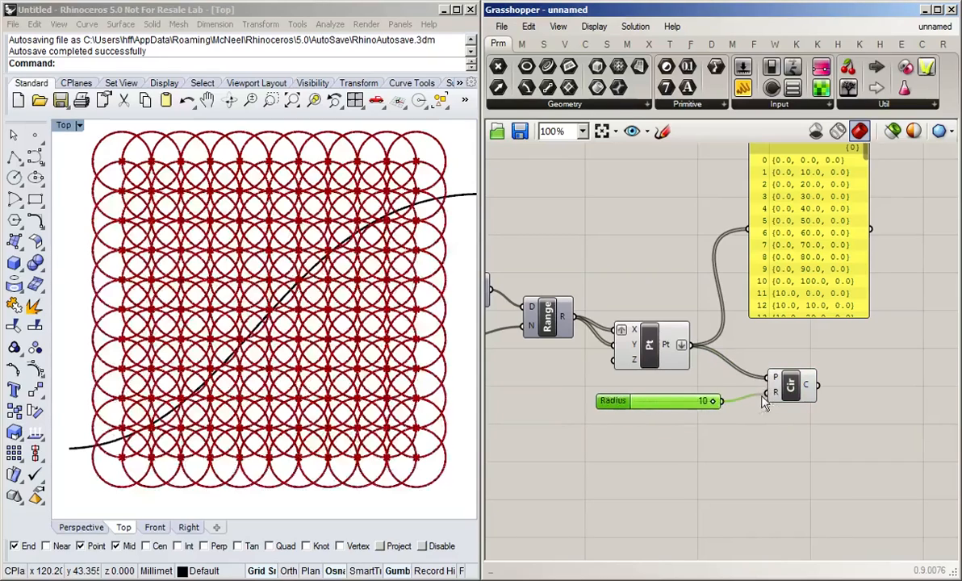
# Step: Set the Radius slider to 4 and inspect the circle grid in the Top view
pyautogui.moveTo(708, 401); pyautogui.dragTo(668, 404)
pyautogui.click(628, 482)
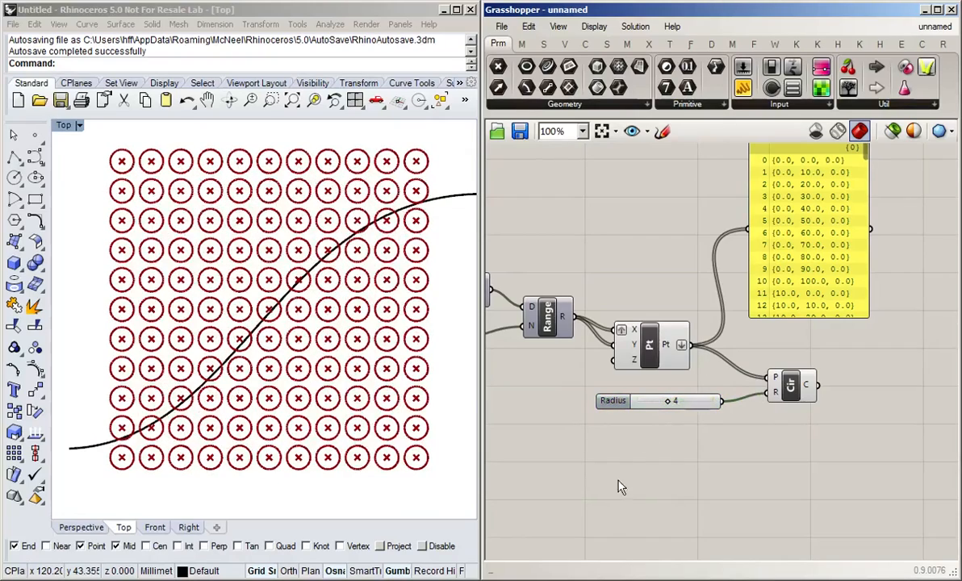
pyautogui.click(271, 252)
pyautogui.scroll(10, 272, 253)
pyautogui.scroll(-10, 271, 254)
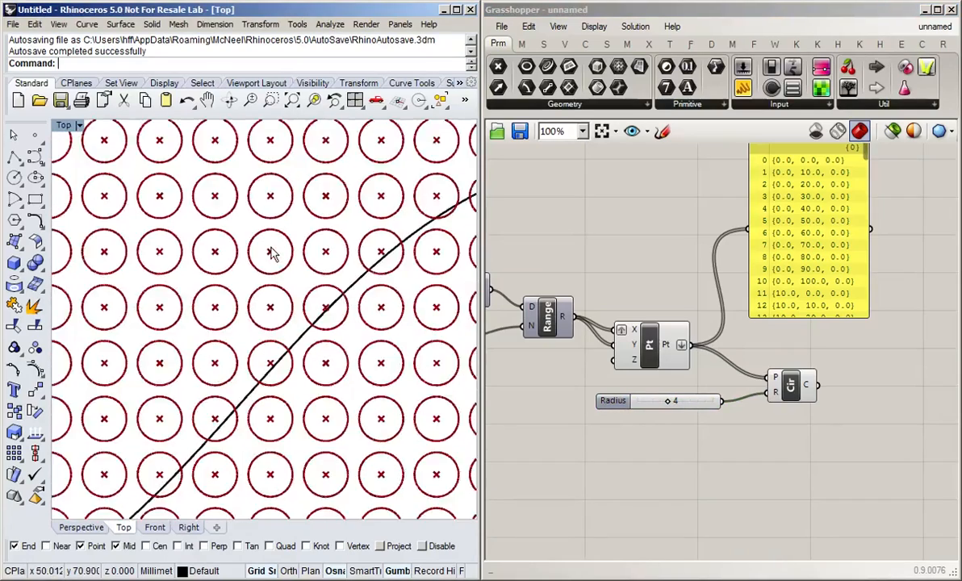
pyautogui.click(724, 486)
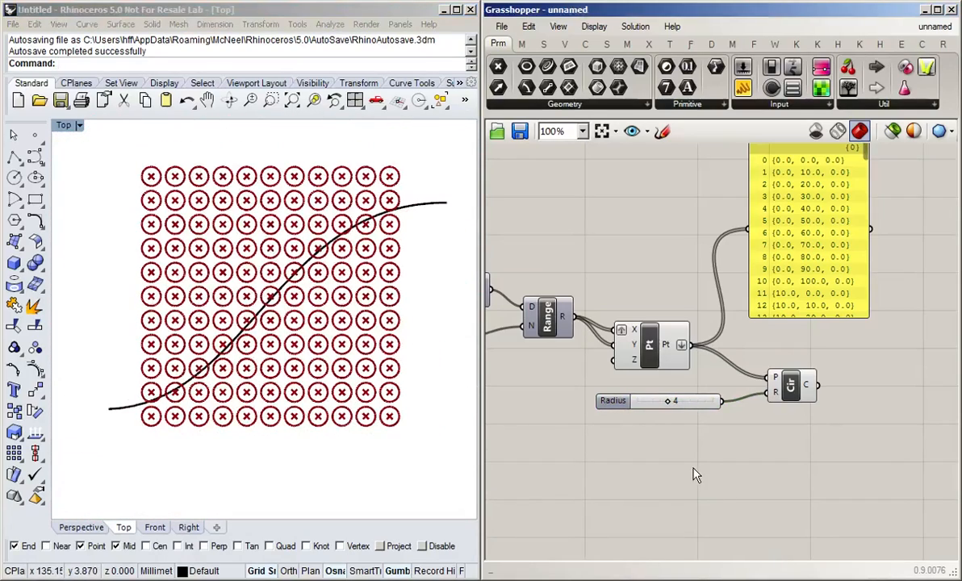
pyautogui.scroll(-1, 696, 476)
pyautogui.moveTo(714, 487); pyautogui.dragTo(745, 428, button='right')
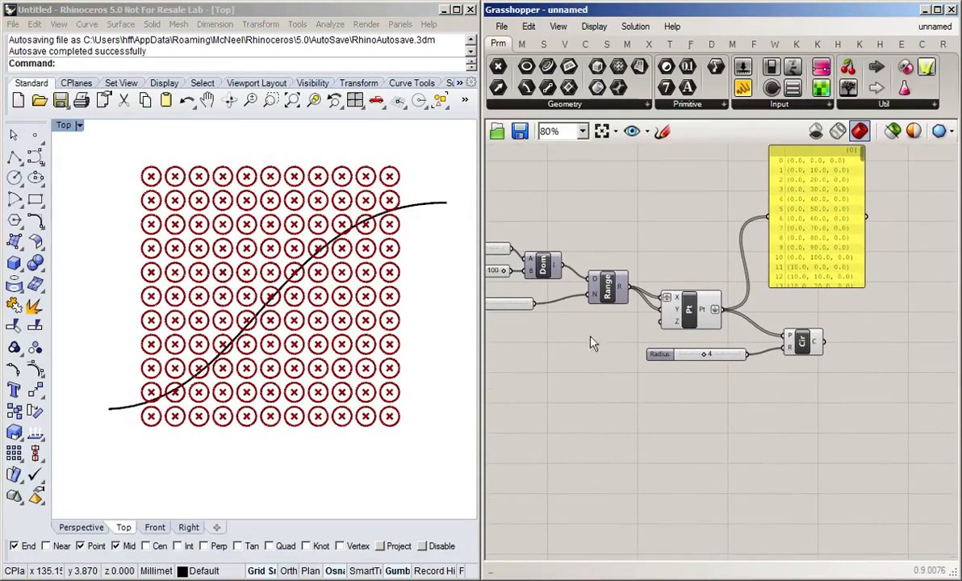
pyautogui.doubleClick(656, 413)
pyautogui.write('cur')
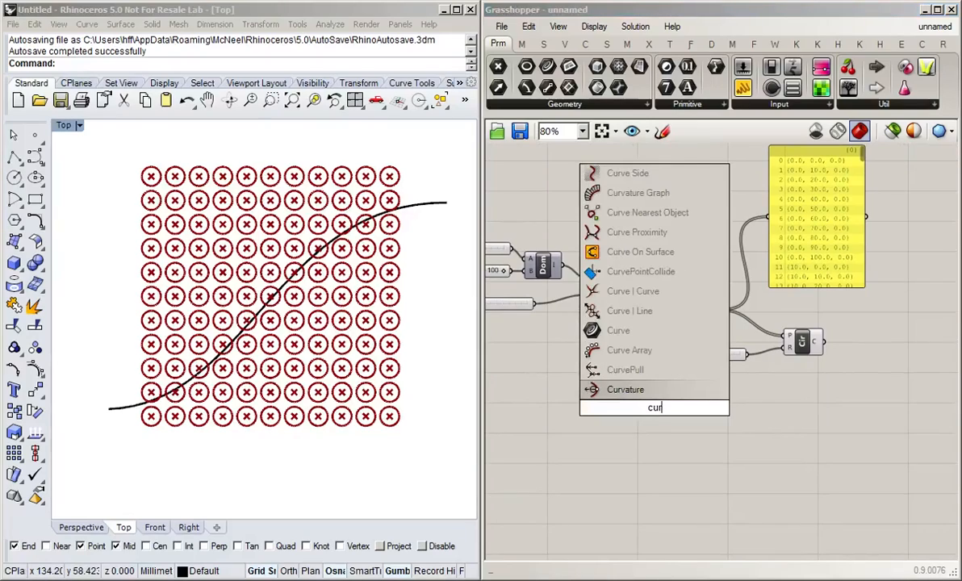
pyautogui.press('Up')
pyautogui.press('Up')
pyautogui.press('Up')
pyautogui.press('Return')
pyautogui.click(657, 410)
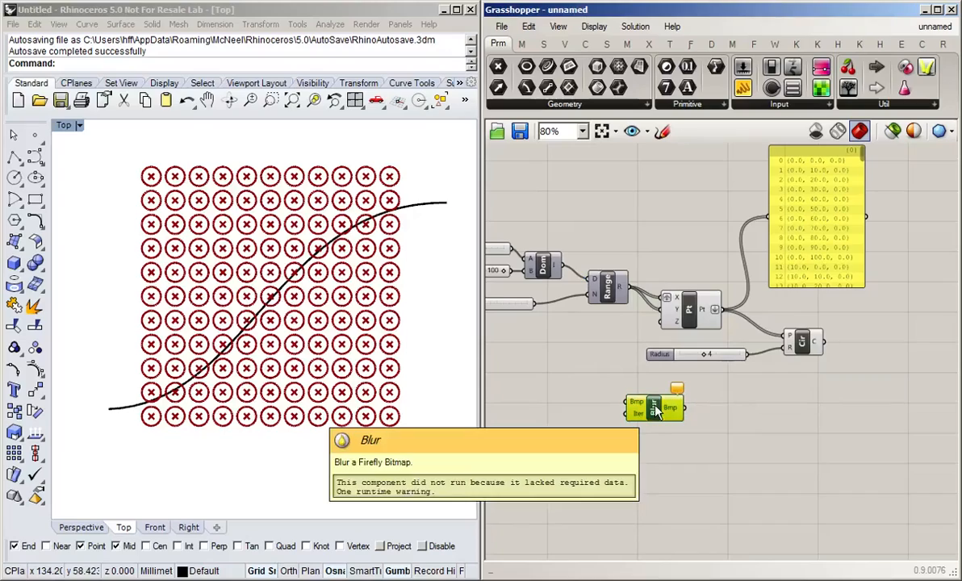
pyautogui.press('Delete')
# Step: Add a Curve parameter to the canvas below the Radius slider
pyautogui.doubleClick(630, 414)
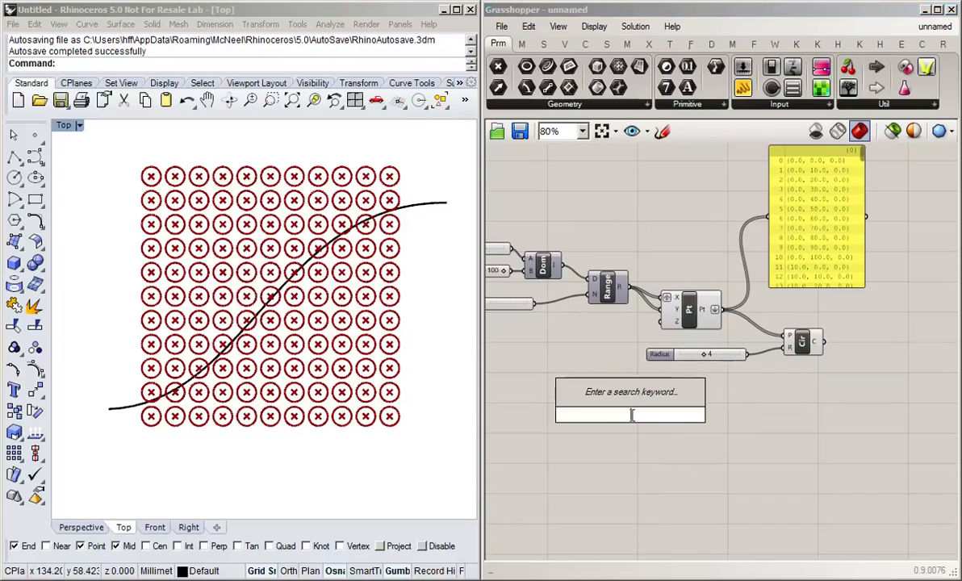
pyautogui.write('cur')
pyautogui.press('Up')
pyautogui.press('Up')
pyautogui.press('Return')
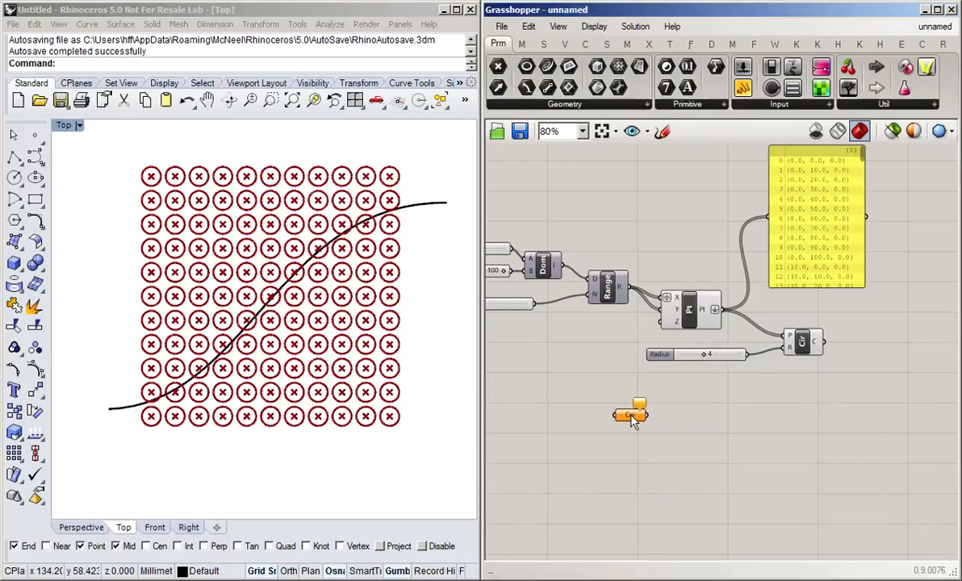
# Step: Set one curve in the Curve parameter, referencing the S-shaped Rhino curve that crosses the circle grid
pyautogui.click(633, 419)
pyautogui.rightClick(633, 419)
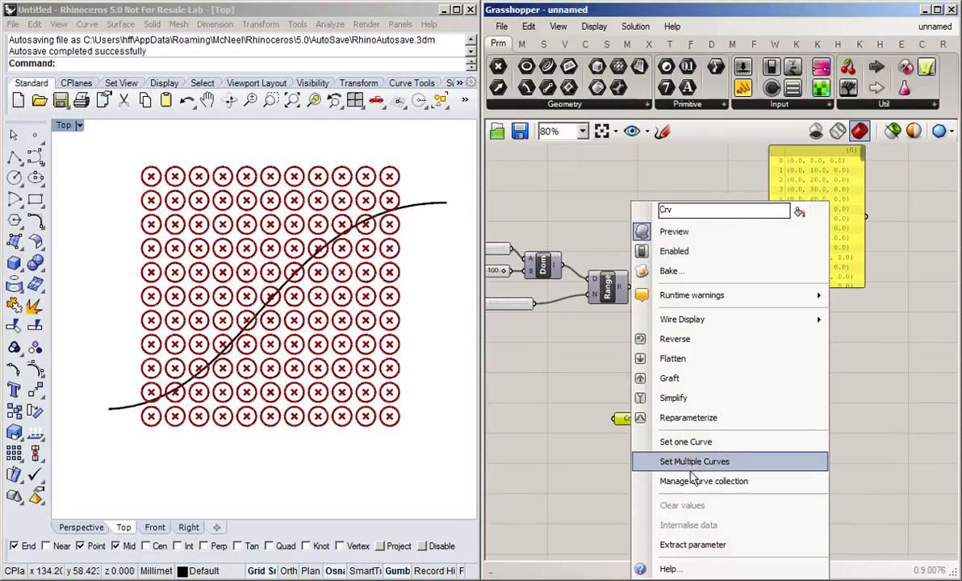
pyautogui.click(645, 501)
pyautogui.moveTo(448, 185); pyautogui.dragTo(434, 233)
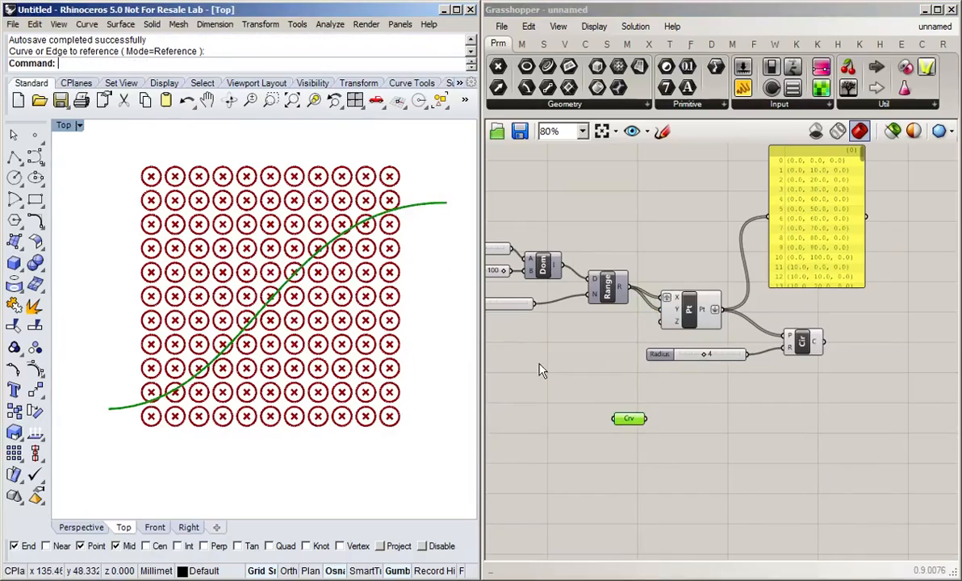
pyautogui.rightClick(538, 366)
pyautogui.click(511, 375)
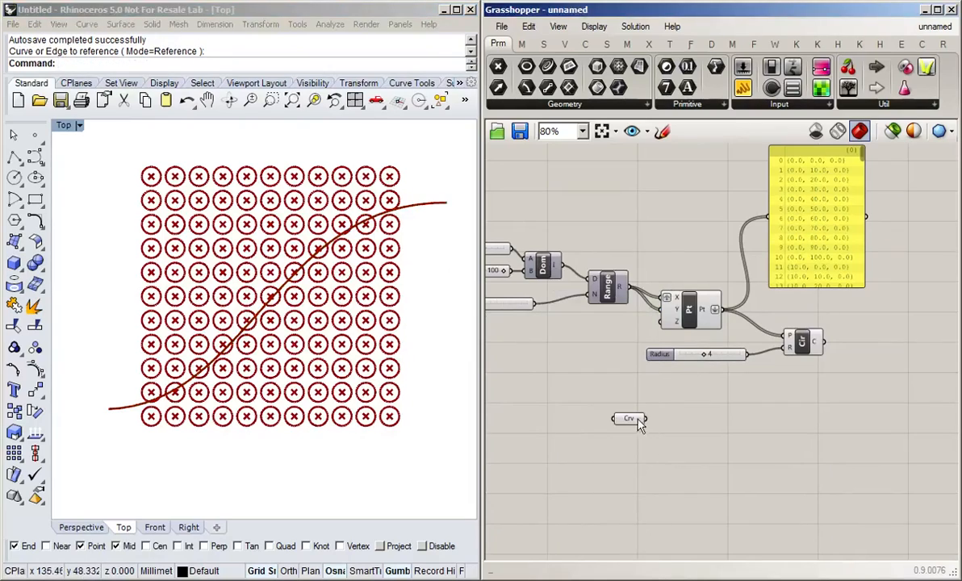
# Step: Shift Construct Point slightly to the left and the Curve parameter slightly up and to the right
pyautogui.moveTo(637, 425)
pyautogui.mouseDown()
pyautogui.moveTo(579, 427)
pyautogui.moveTo(638, 420)
pyautogui.mouseUp()
pyautogui.click(762, 391)
pyautogui.moveTo(689, 306); pyautogui.dragTo(678, 310)
pyautogui.click(702, 408)
pyautogui.moveTo(626, 413); pyautogui.dragTo(638, 405)
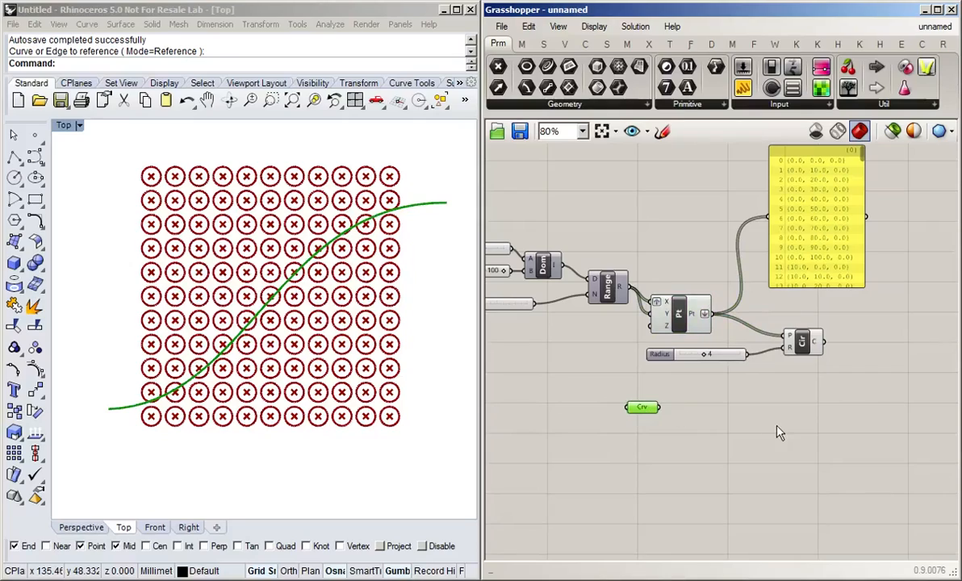
# Step: Add a Curve Closest Point component to the right of the Curve parameter, below the Radius slider
pyautogui.doubleClick(780, 434)
pyautogui.write('curve')
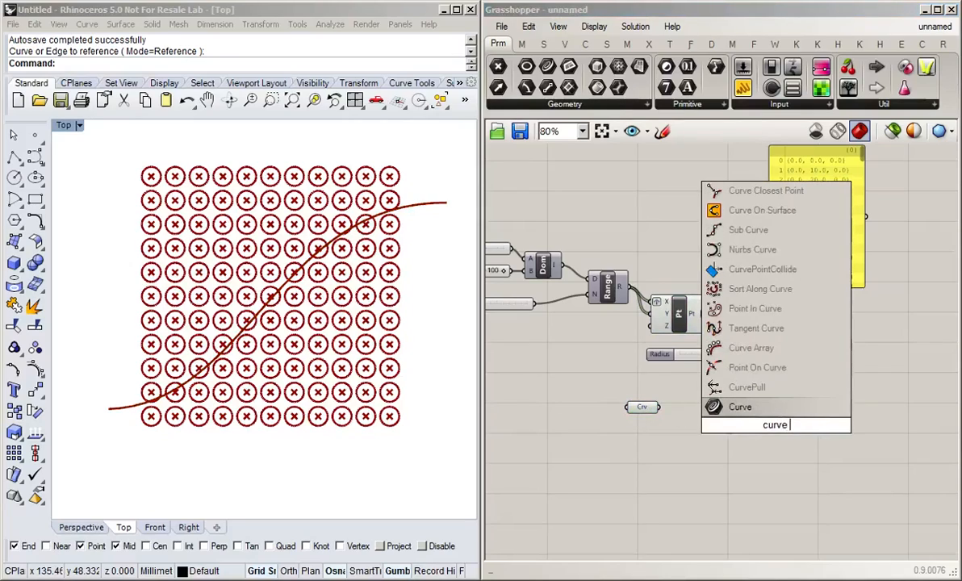
pyautogui.write(' close')
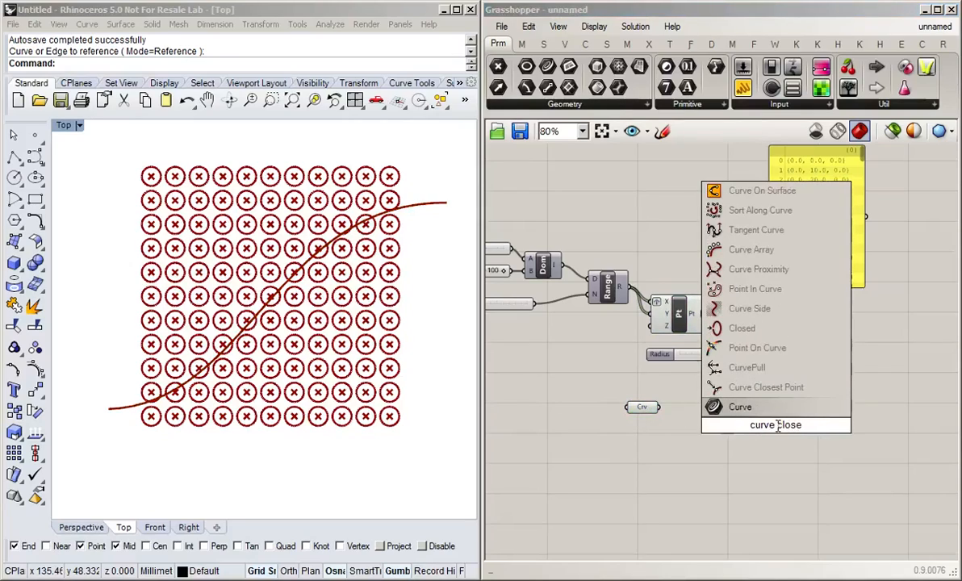
pyautogui.click(766, 387)
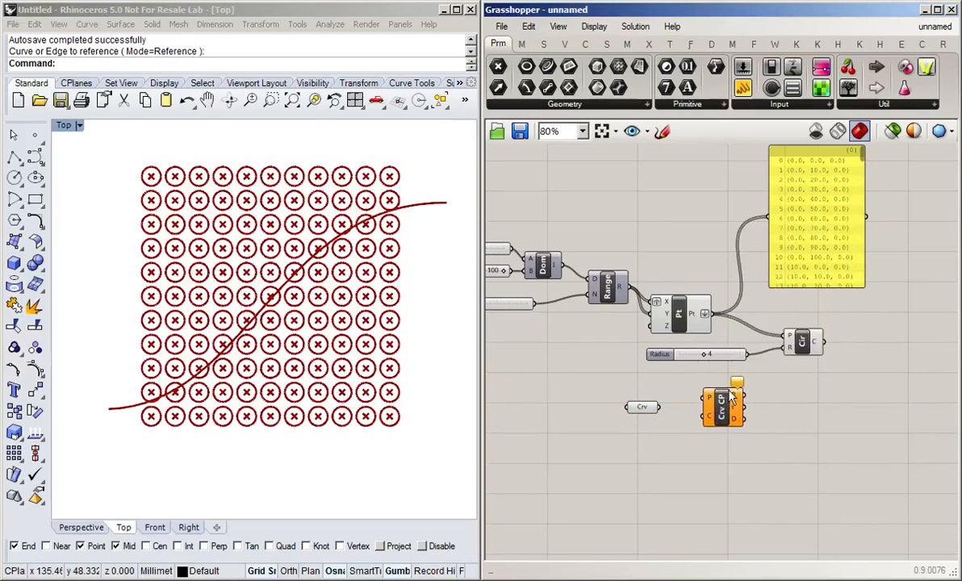
pyautogui.scroll(3, 727, 392)
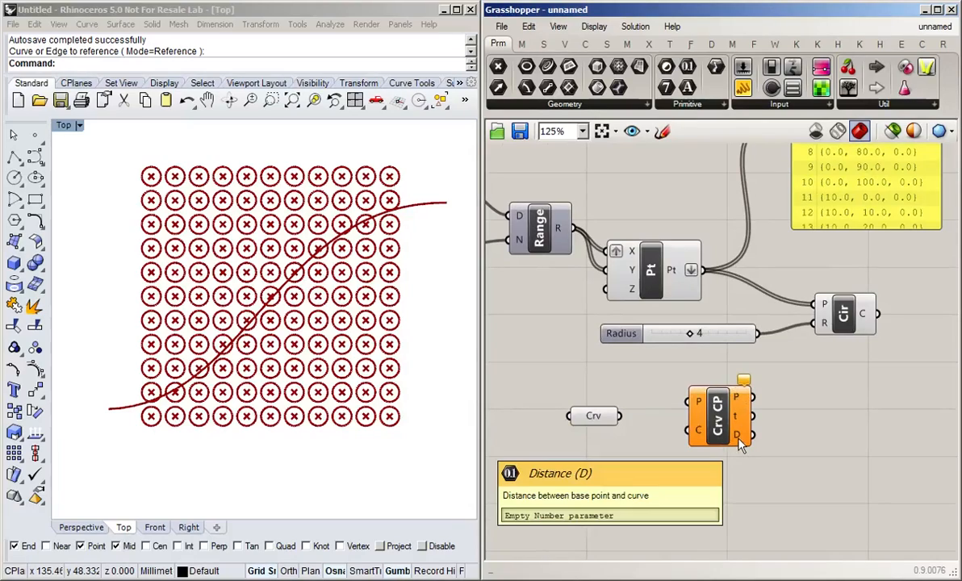
# Step: Connect the Curve parameter and the Construct Point output to Curve Closest Point's C and P inputs, and inspect its Distance output
pyautogui.moveTo(619, 416); pyautogui.dragTo(688, 429)
pyautogui.moveTo(701, 270); pyautogui.dragTo(688, 401)
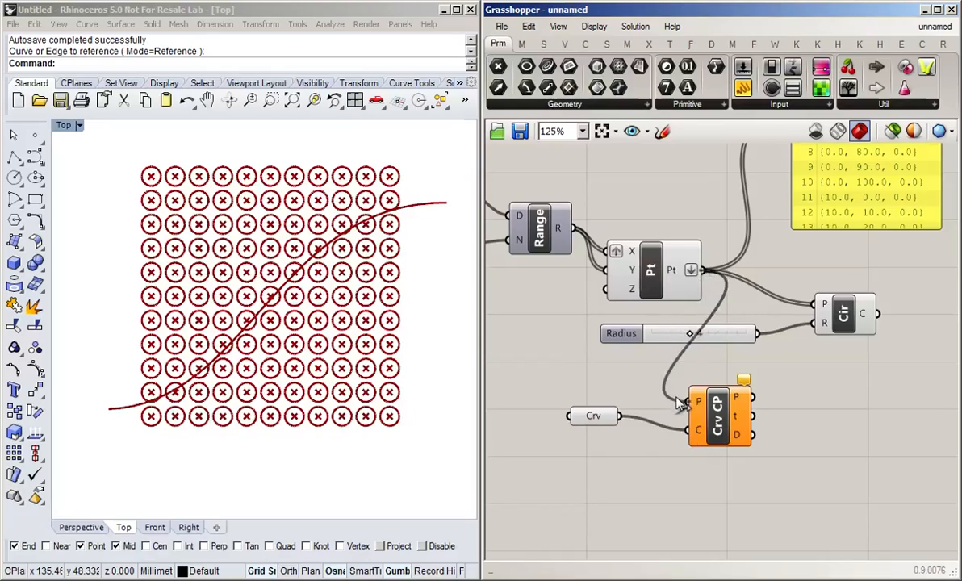
pyautogui.moveTo(569, 367); pyautogui.dragTo(617, 381, button='right')
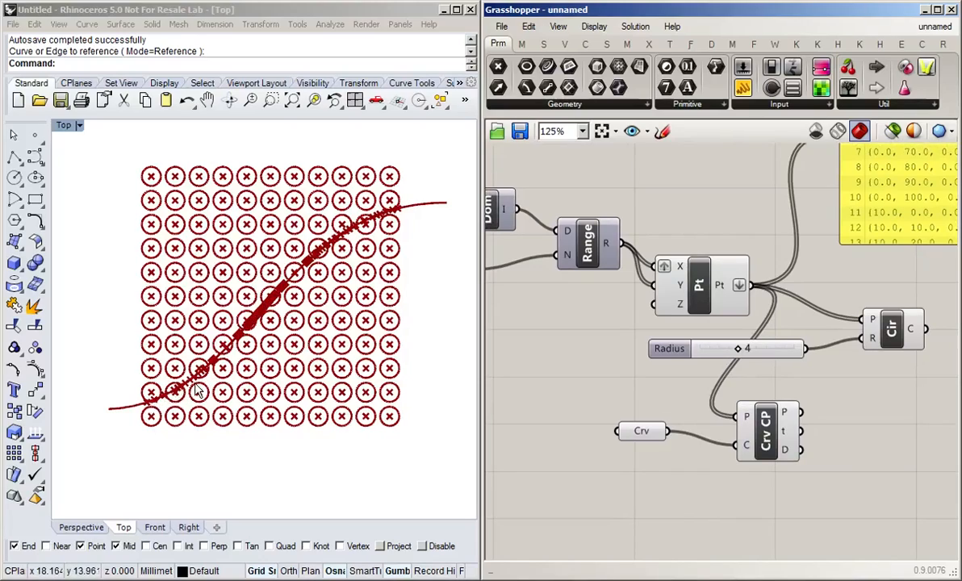
pyautogui.moveTo(787, 458)
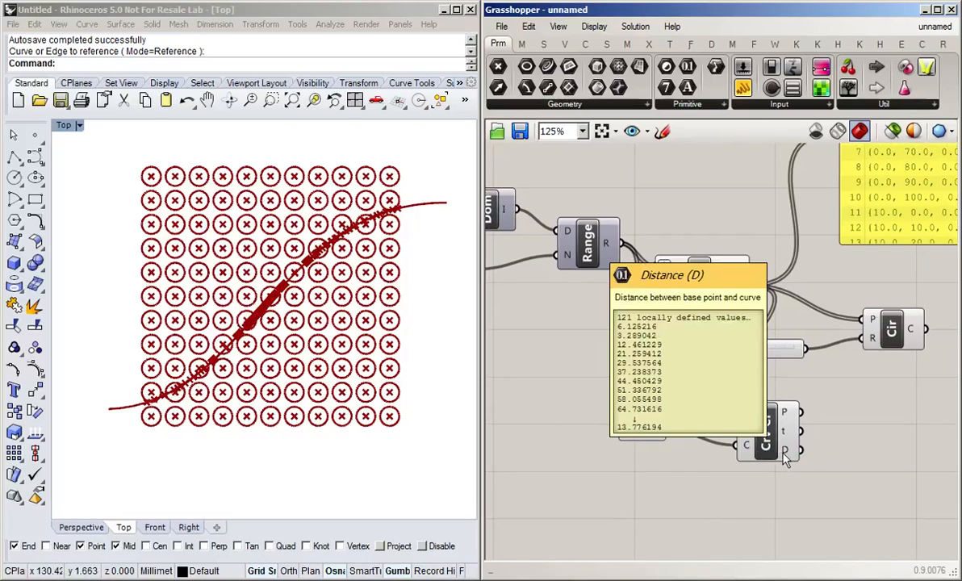
# Step: Add a panel fed by Curve Closest Point's Distance output, move it down and to the right, and enlarge it to show more values
pyautogui.moveTo(881, 453); pyautogui.dragTo(737, 360, button='right')
pyautogui.scroll(-1, 727, 328)
pyautogui.scroll(-1, 726, 336)
pyautogui.doubleClick(782, 358)
pyautogui.write('pan')
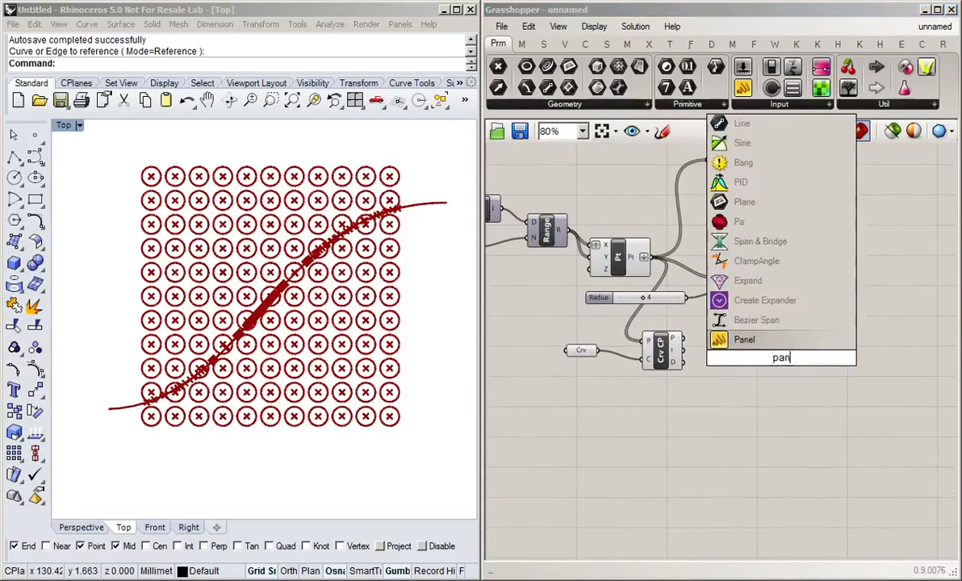
pyautogui.press('Return')
pyautogui.moveTo(684, 363); pyautogui.dragTo(733, 358)
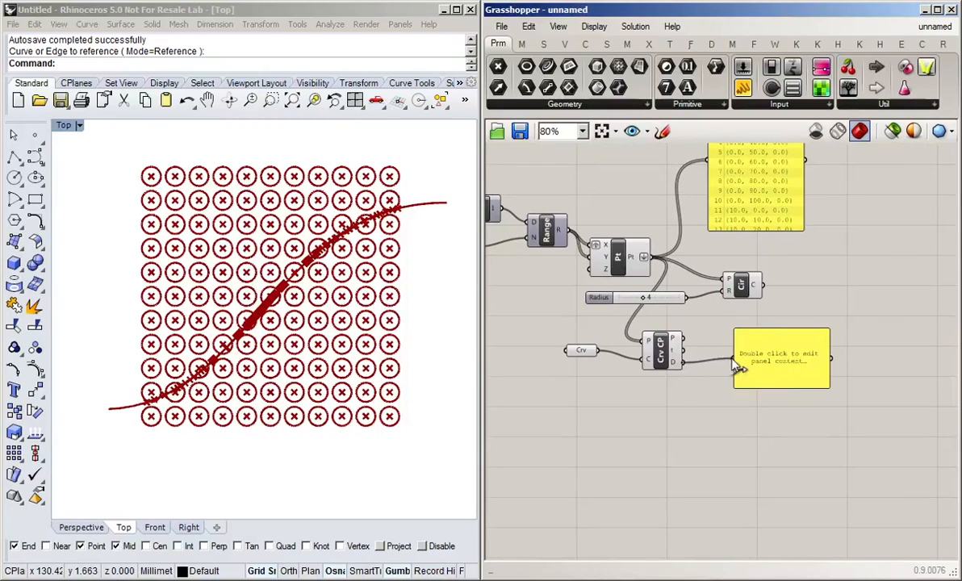
pyautogui.moveTo(793, 354); pyautogui.dragTo(824, 488)
pyautogui.scroll(2, 726, 380)
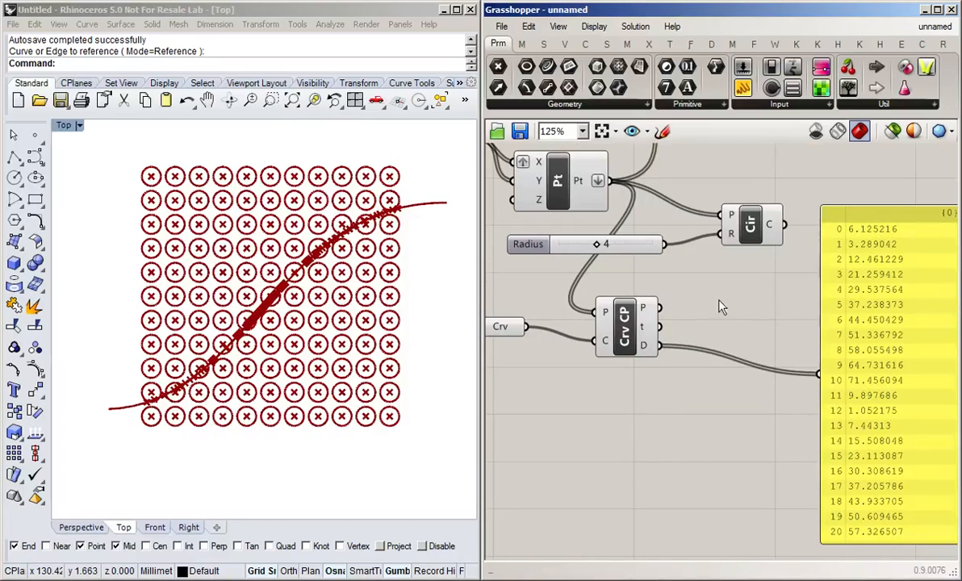
# Step: Replace the slider on the Circle's Radius input with Curve Closest Point's Distance output
pyautogui.moveTo(719, 307); pyautogui.dragTo(704, 409, button='right')
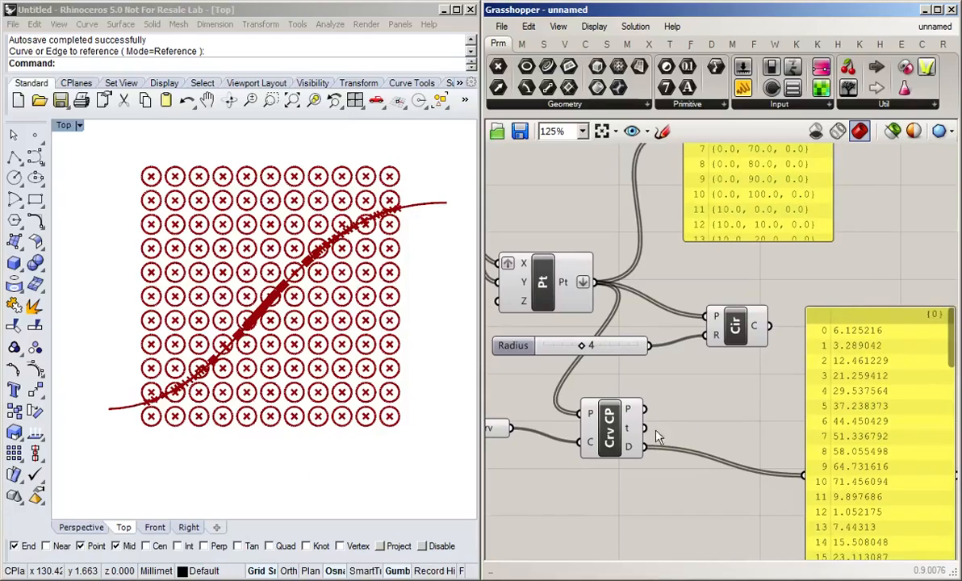
pyautogui.moveTo(645, 447); pyautogui.dragTo(705, 335)
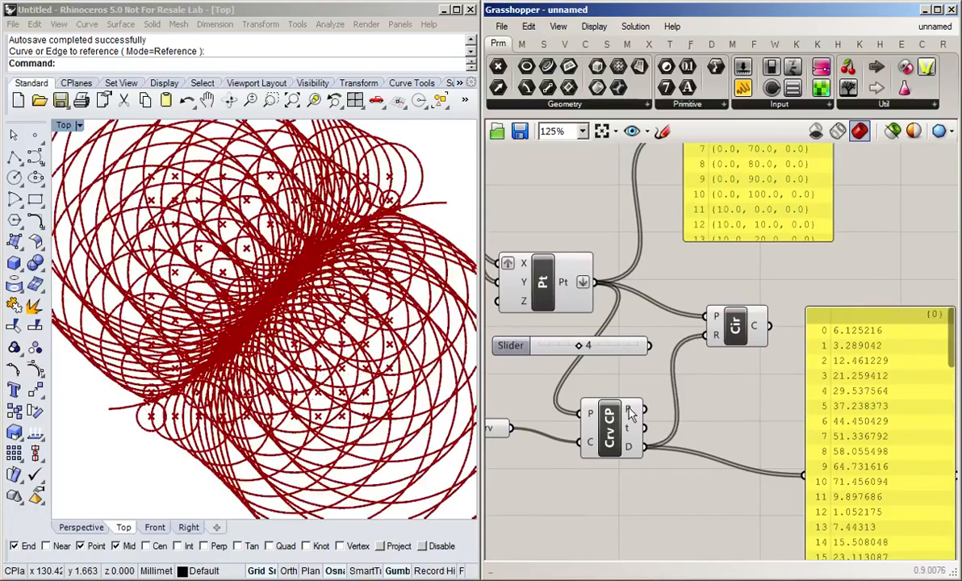
pyautogui.moveTo(632, 413)
# Step: Move the distance panel farther right to free up space beside Curve Closest Point
pyautogui.scroll(-1, 730, 400)
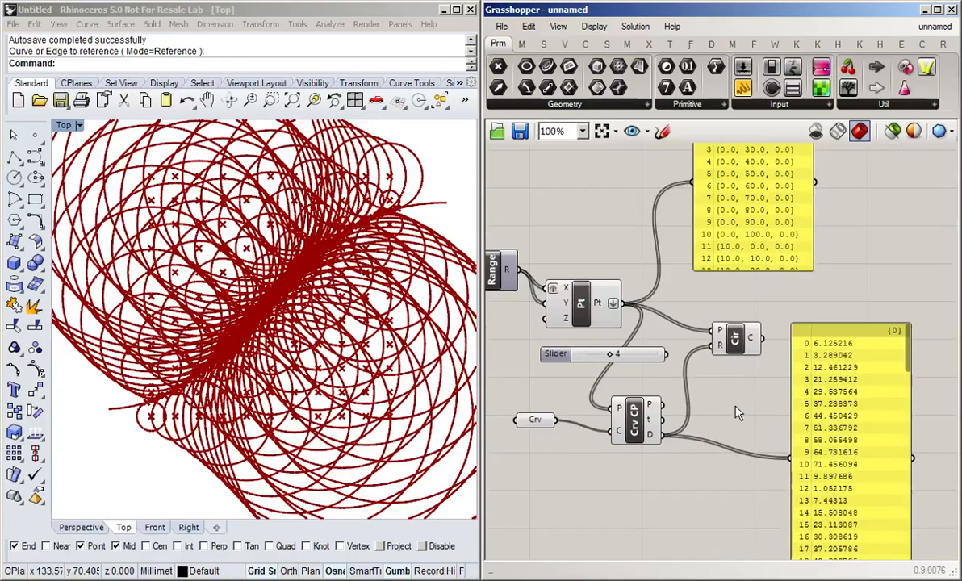
pyautogui.moveTo(724, 403); pyautogui.dragTo(681, 304, button='right')
pyautogui.moveTo(830, 327); pyautogui.dragTo(915, 315)
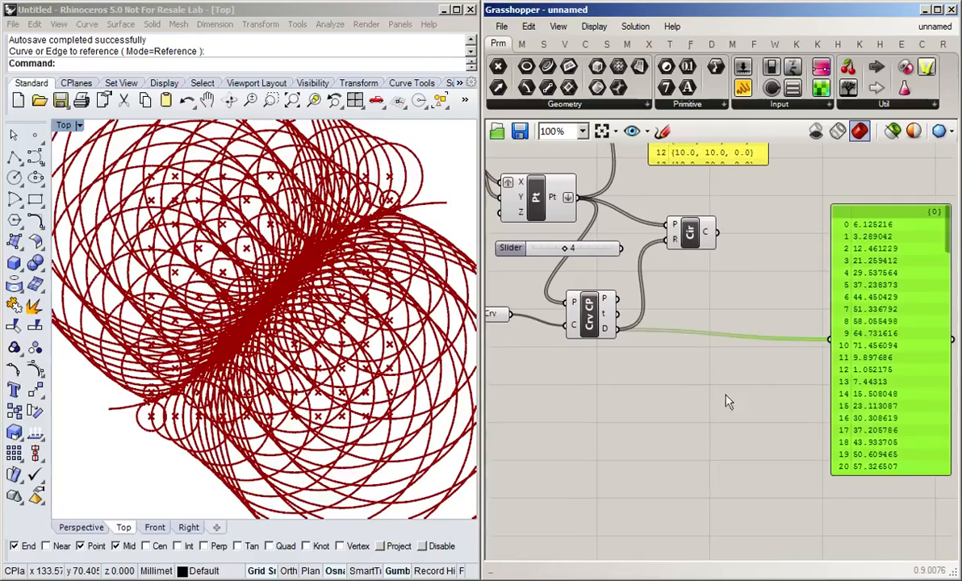
pyautogui.click(674, 355)
# Step: Add a Bounds component below and to the right of Curve Closest Point and feed its Numbers input from the Distance output
pyautogui.click(521, 44)
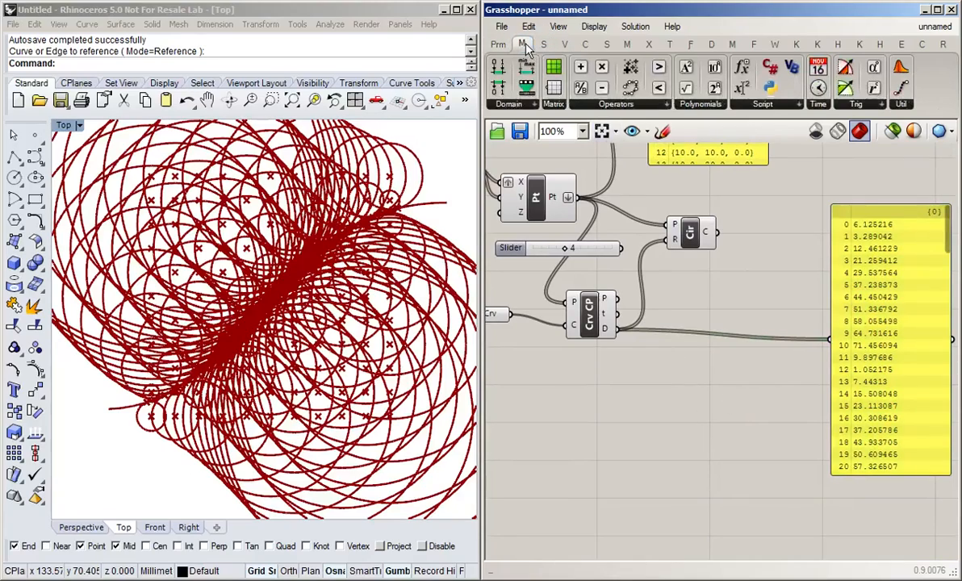
pyautogui.click(525, 108)
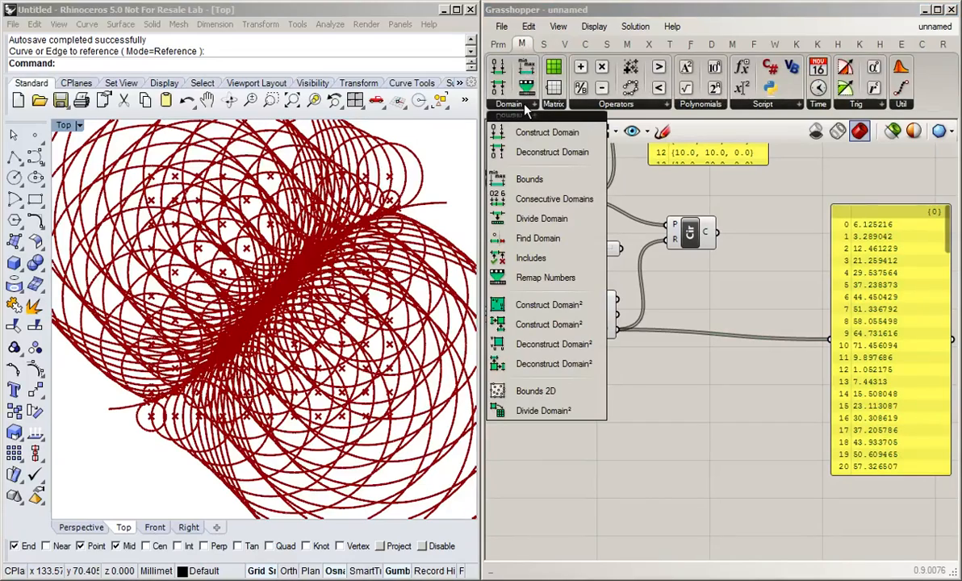
pyautogui.click(531, 180)
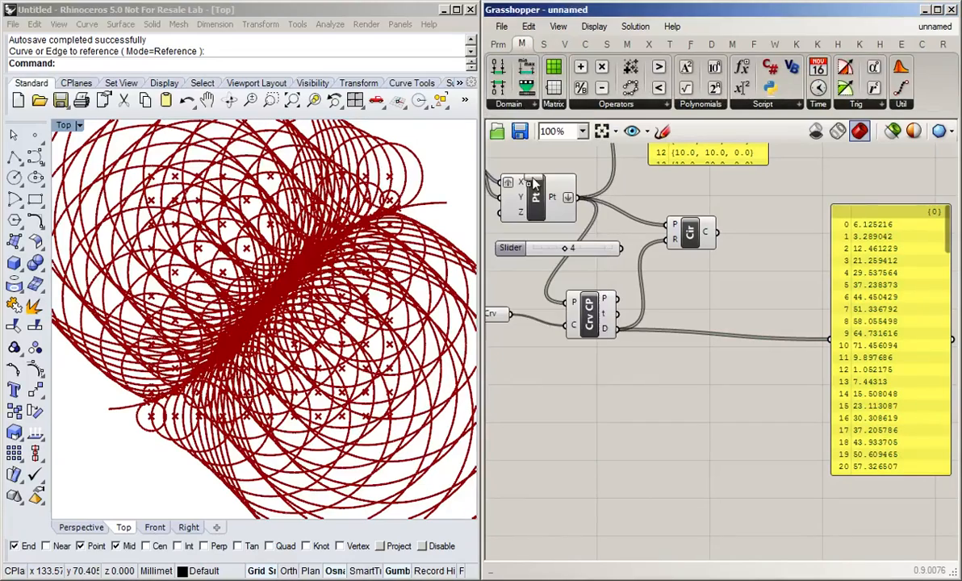
pyautogui.moveTo(684, 379); pyautogui.dragTo(680, 369)
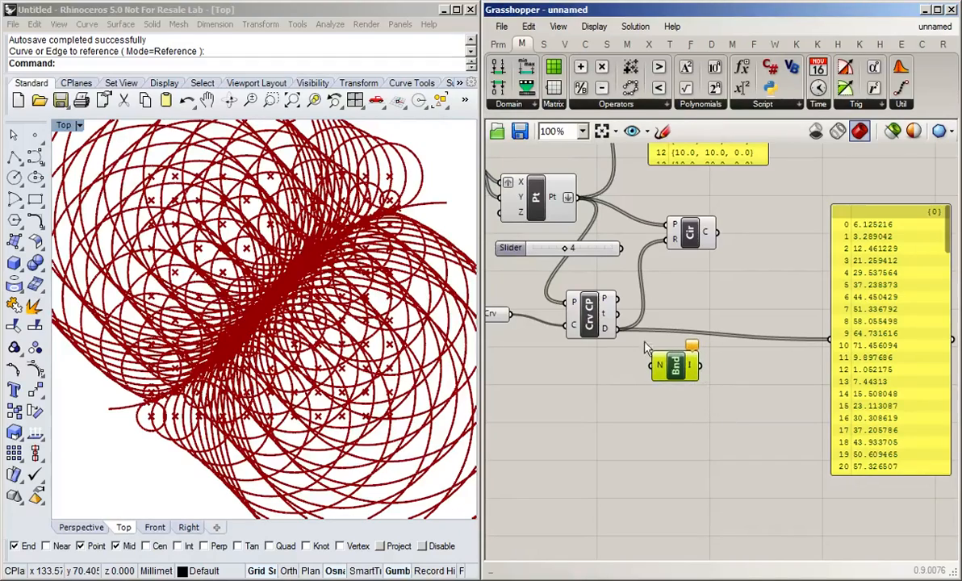
pyautogui.moveTo(617, 328); pyautogui.dragTo(652, 367)
pyautogui.click(681, 405)
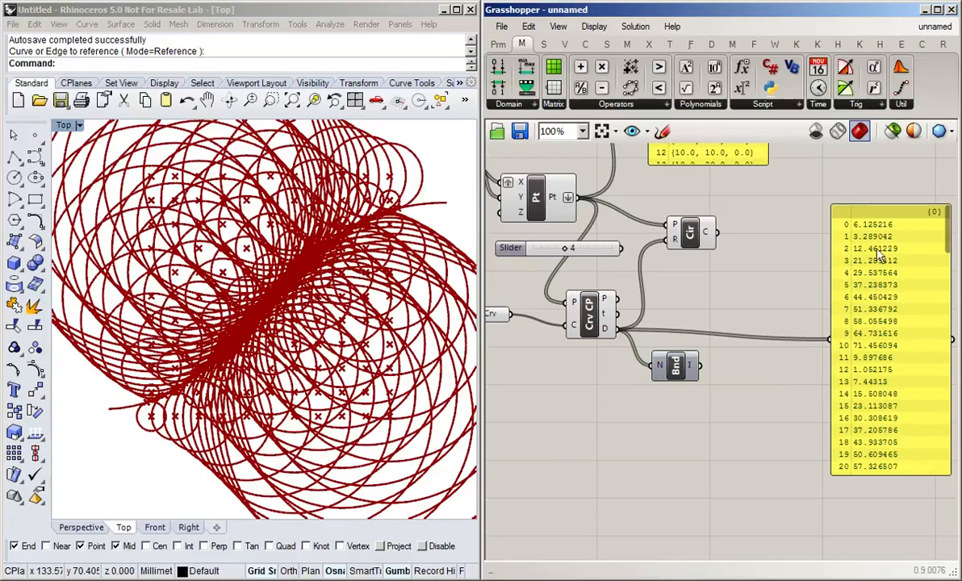
# Step: Add a panel below Bounds, connect the Bounds domain output to it, and widen the panel
pyautogui.doubleClick(704, 459)
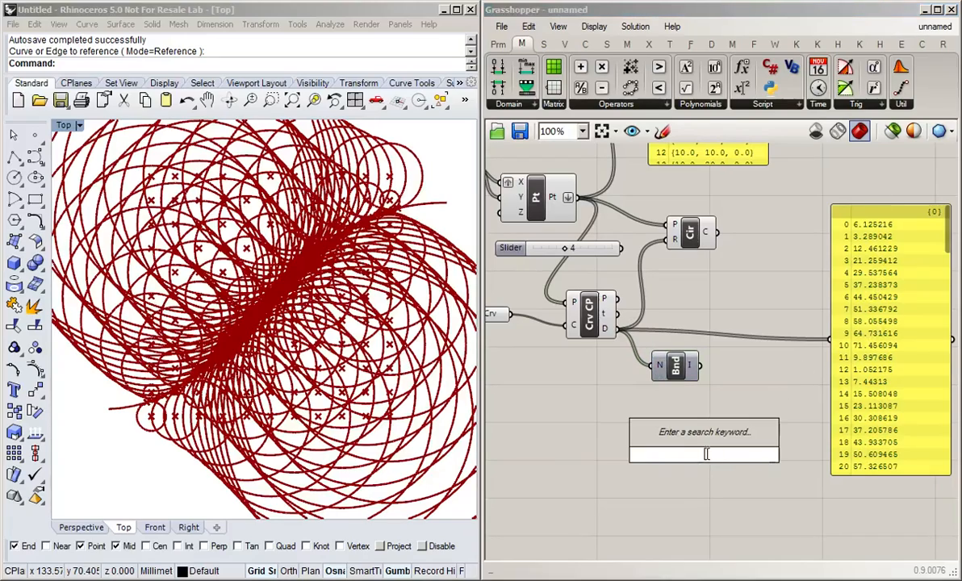
pyautogui.write('pan')
pyautogui.press('Return')
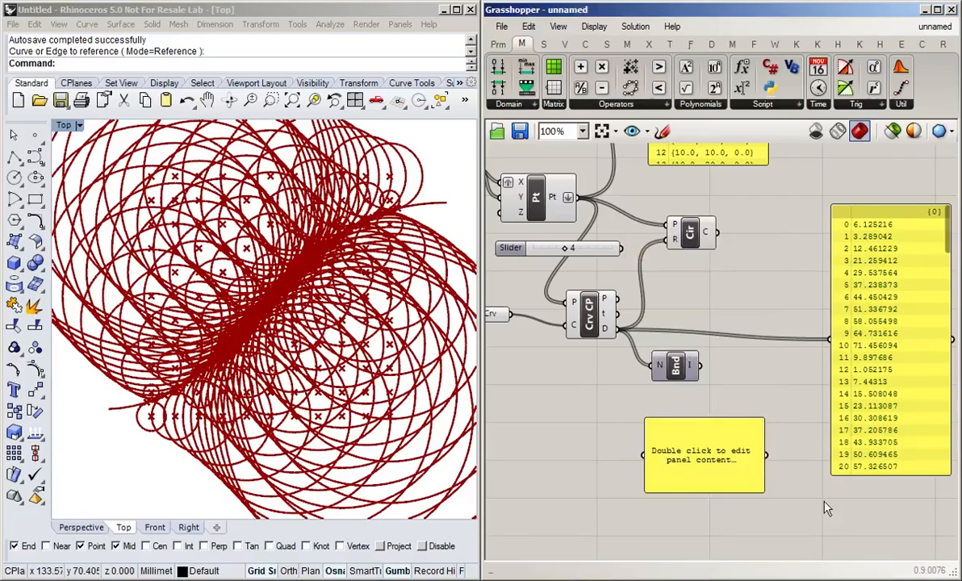
pyautogui.click(734, 446)
pyautogui.moveTo(701, 366); pyautogui.dragTo(660, 446)
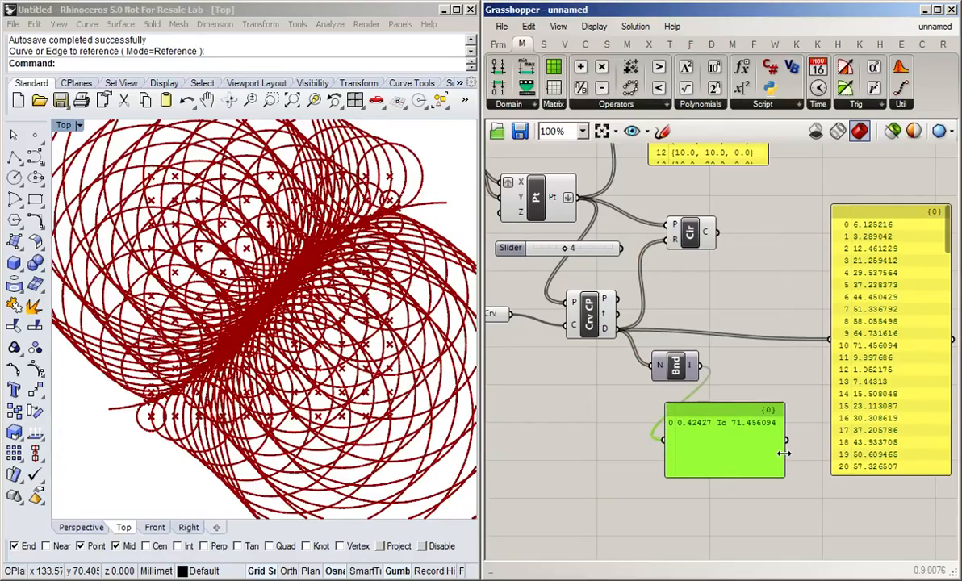
pyautogui.moveTo(785, 453); pyautogui.dragTo(820, 451)
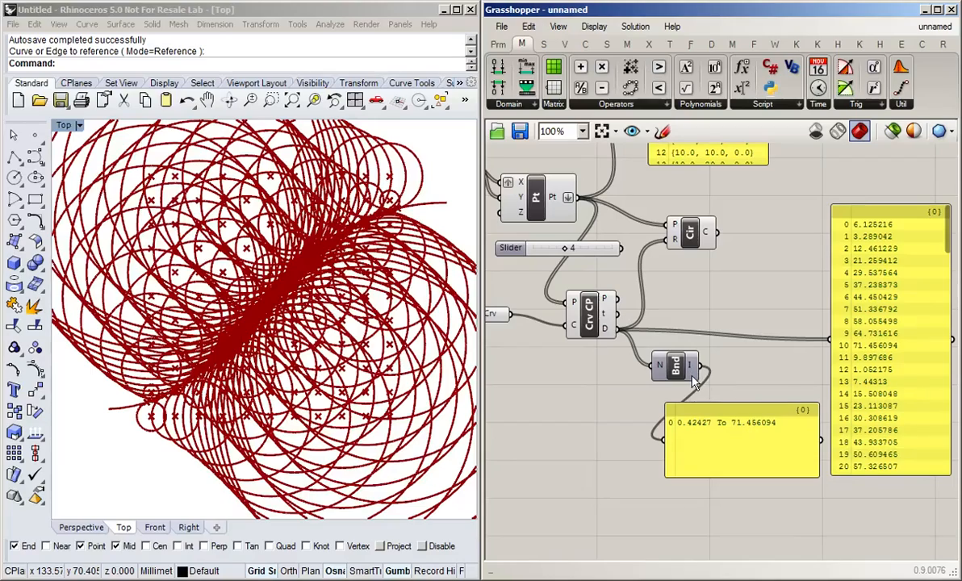
# Step: Add a Deconstruct Domain component below Curve Closest Point and move the Bounds panel up and to the right
pyautogui.doubleClick(626, 407)
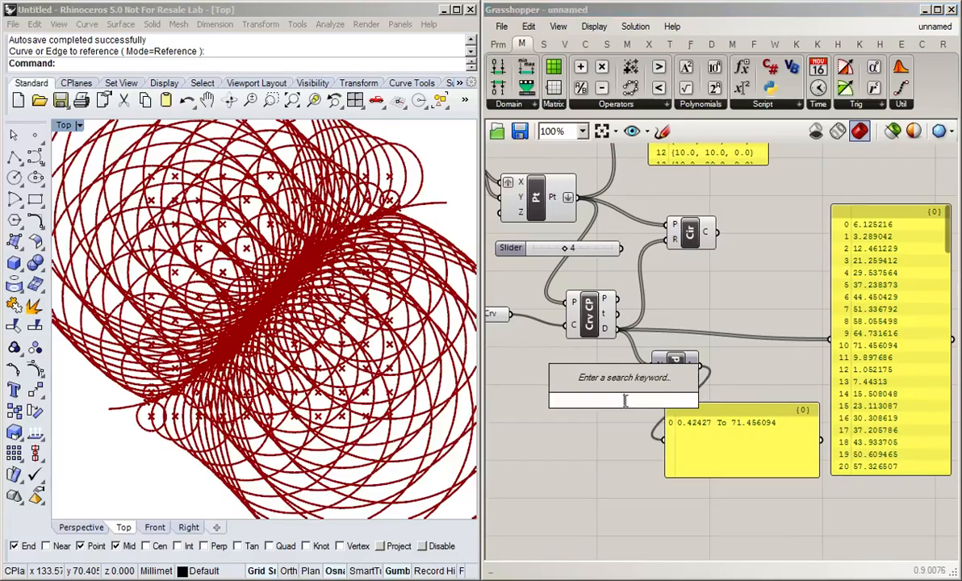
pyautogui.write('decon dom')
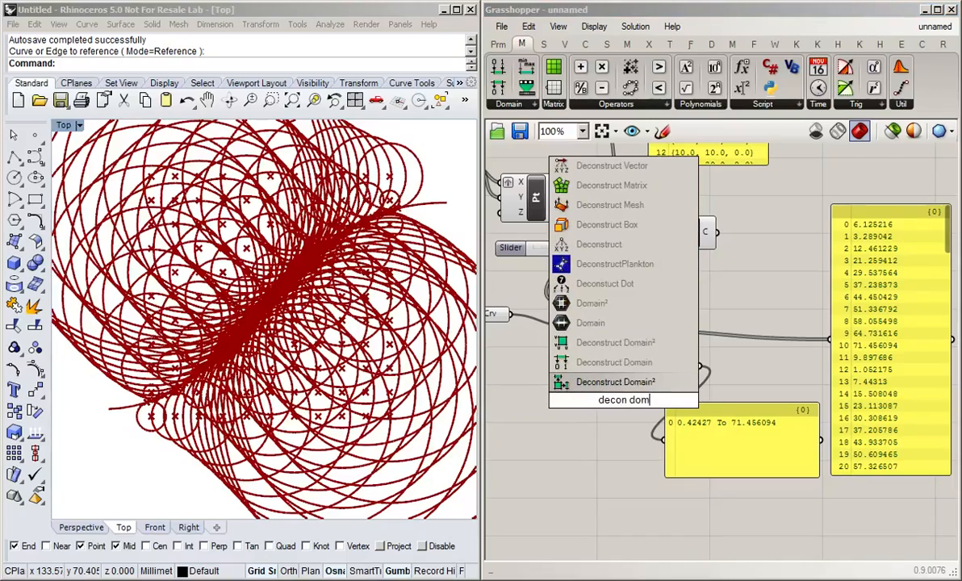
pyautogui.click(613, 362)
pyautogui.moveTo(733, 440); pyautogui.dragTo(799, 408)
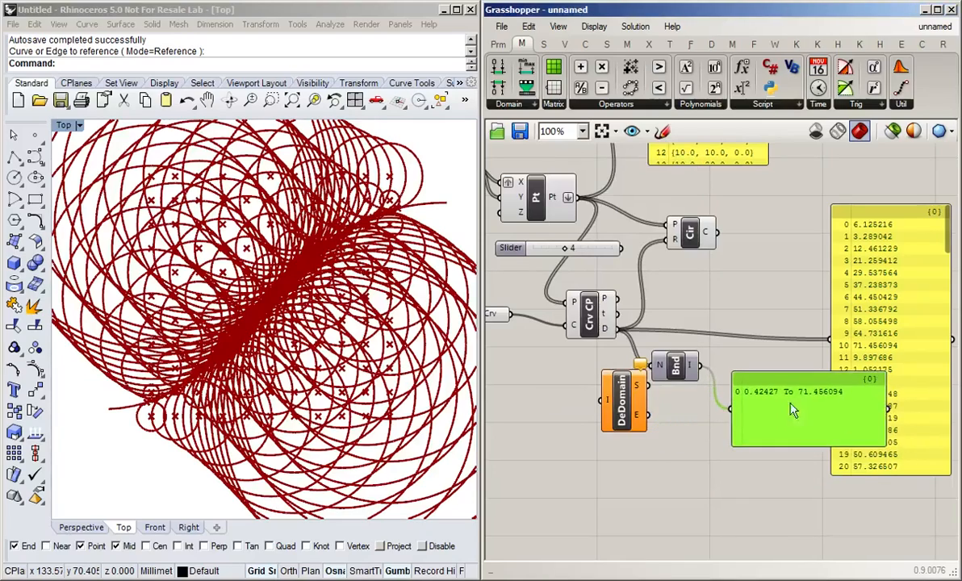
# Step: Place Deconstruct Domain below Bounds with the Bounds domain wired into its input, and inspect its Start and End outputs
pyautogui.click(655, 444)
pyautogui.moveTo(623, 405); pyautogui.dragTo(700, 443)
pyautogui.moveTo(676, 369); pyautogui.dragTo(691, 457)
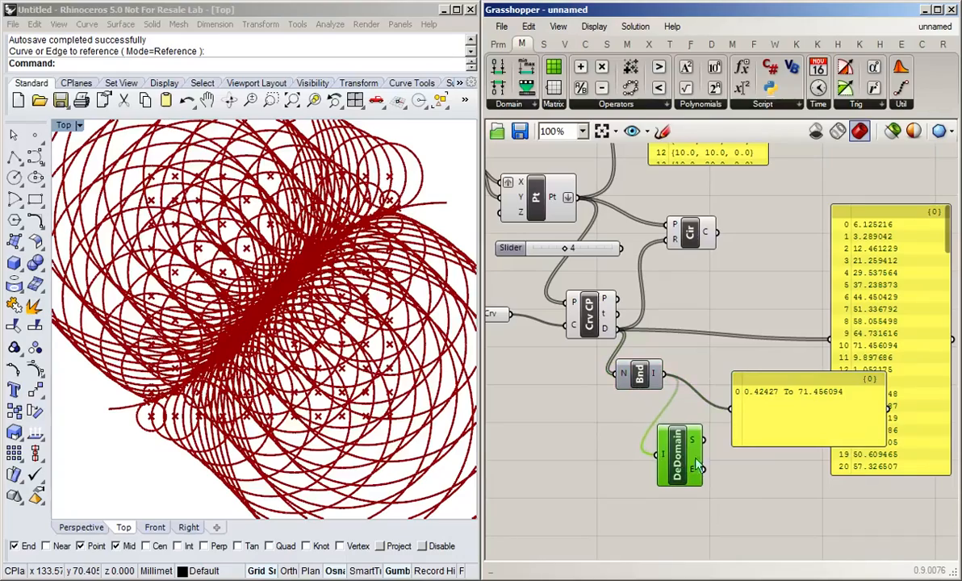
pyautogui.click(754, 482)
pyautogui.moveTo(695, 447)
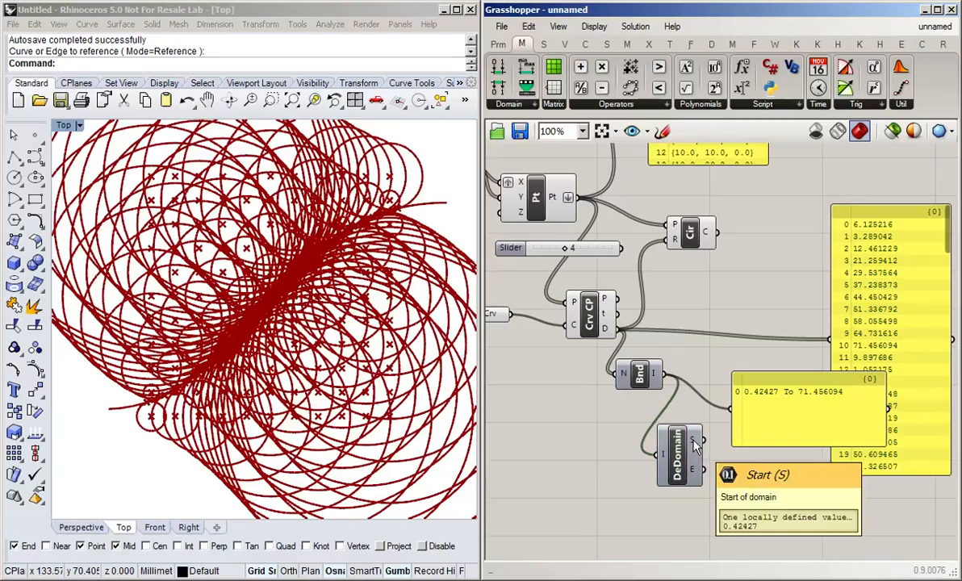
pyautogui.moveTo(699, 475)
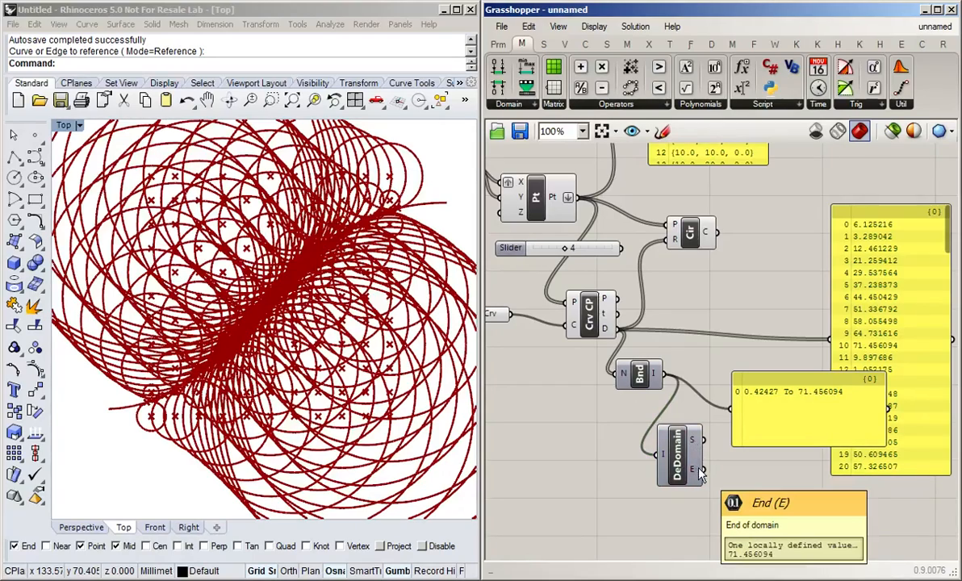
# Step: Move the distance panel and the Bounds panel farther right to free up space beside Curve Closest Point
pyautogui.moveTo(766, 478); pyautogui.dragTo(728, 486, button='right')
pyautogui.moveTo(688, 329); pyautogui.dragTo(681, 275, button='right')
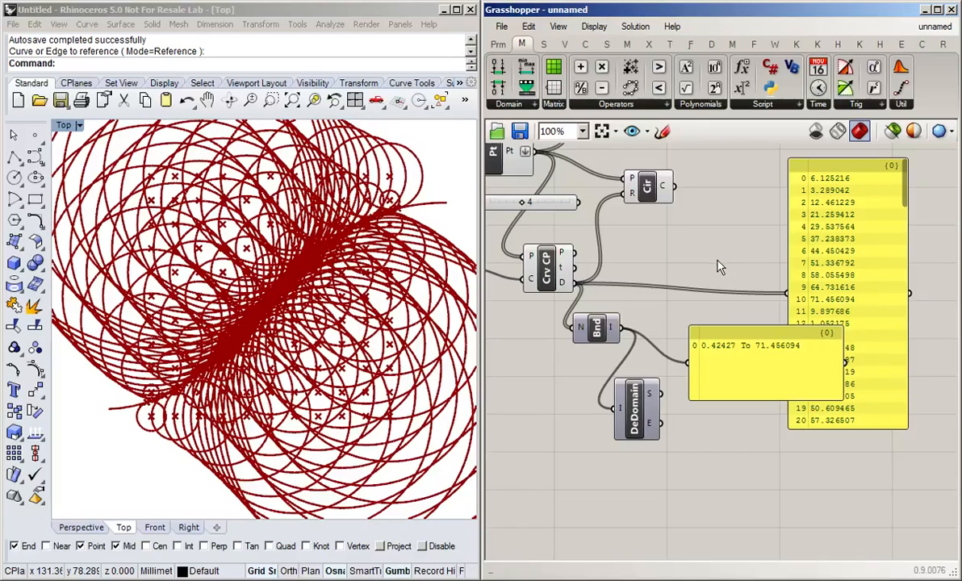
pyautogui.moveTo(708, 253); pyautogui.dragTo(691, 273, button='right')
pyautogui.scroll(-2, 690, 272)
pyautogui.click(853, 307)
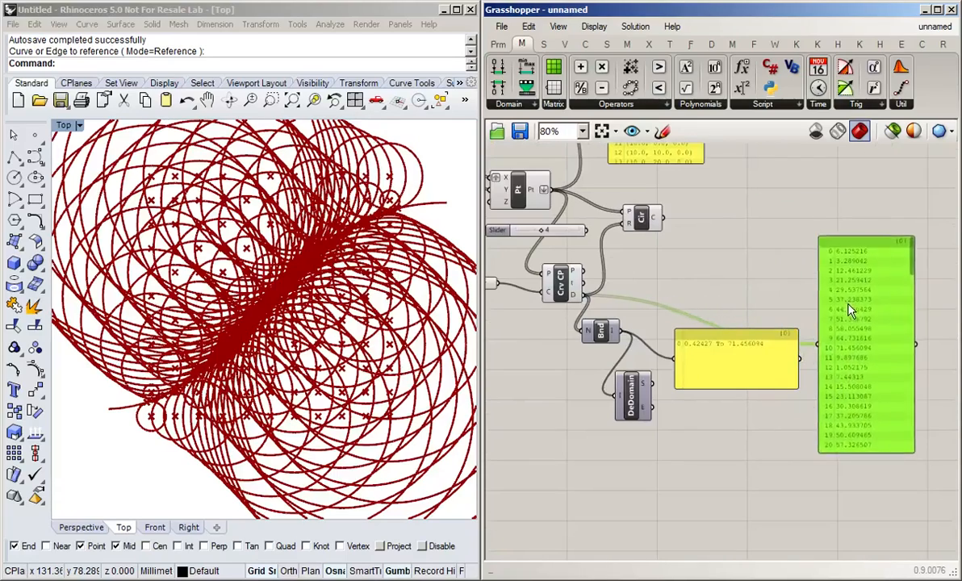
pyautogui.click(754, 399)
# Step: Add a Construct Domain component to the right of Curve Closest Point and move the Bounds panel down, clear of it
pyautogui.doubleClick(691, 273)
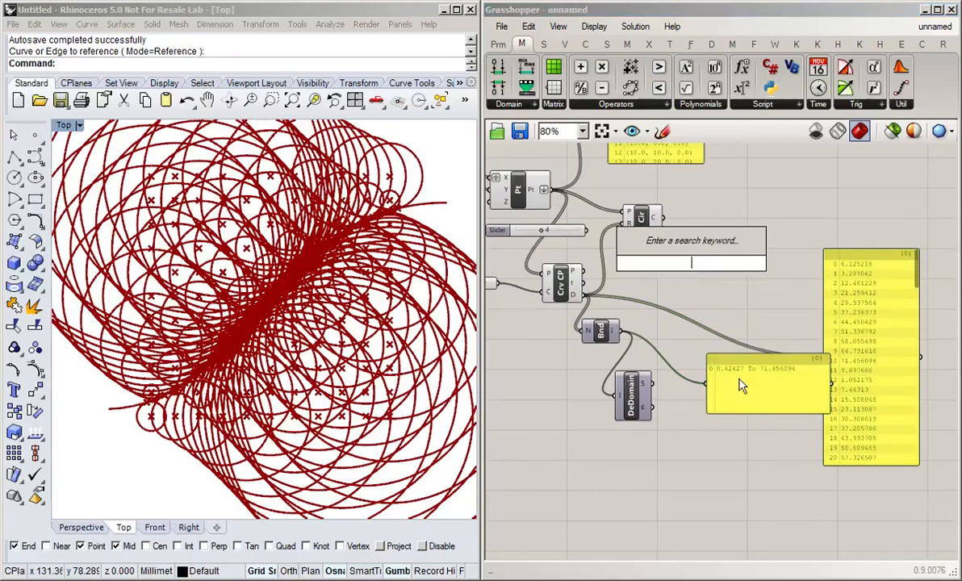
pyautogui.write('con')
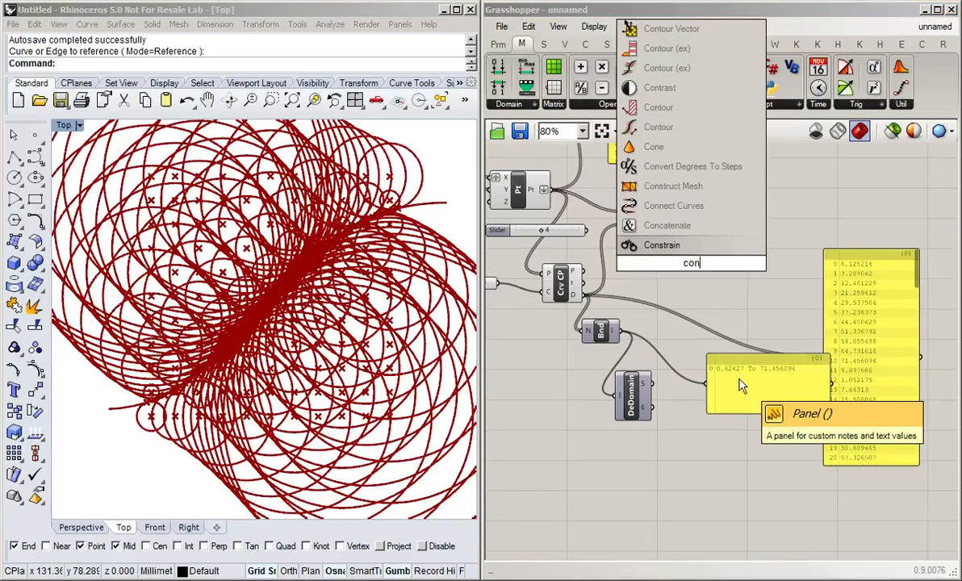
pyautogui.write(' dom')
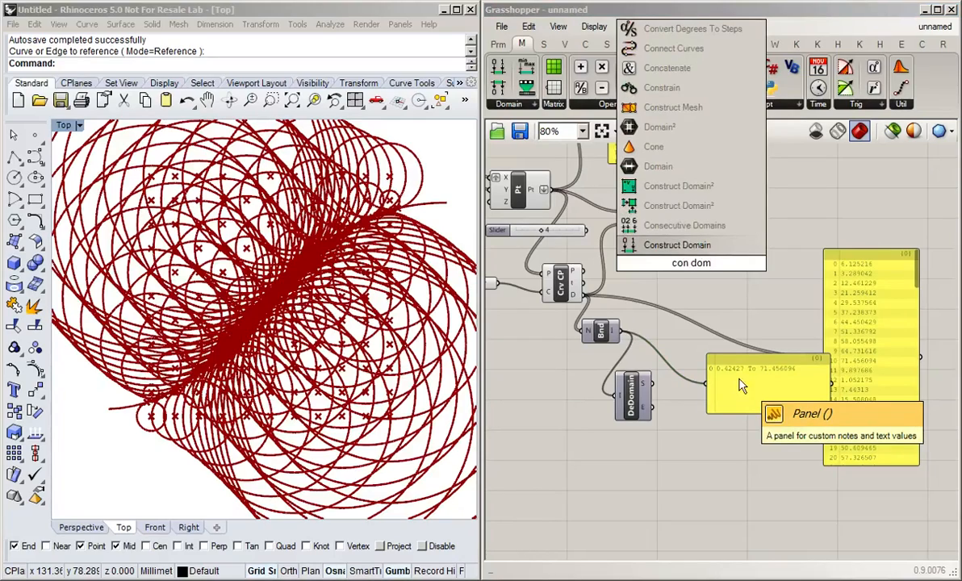
pyautogui.press('Return')
pyautogui.click(727, 379)
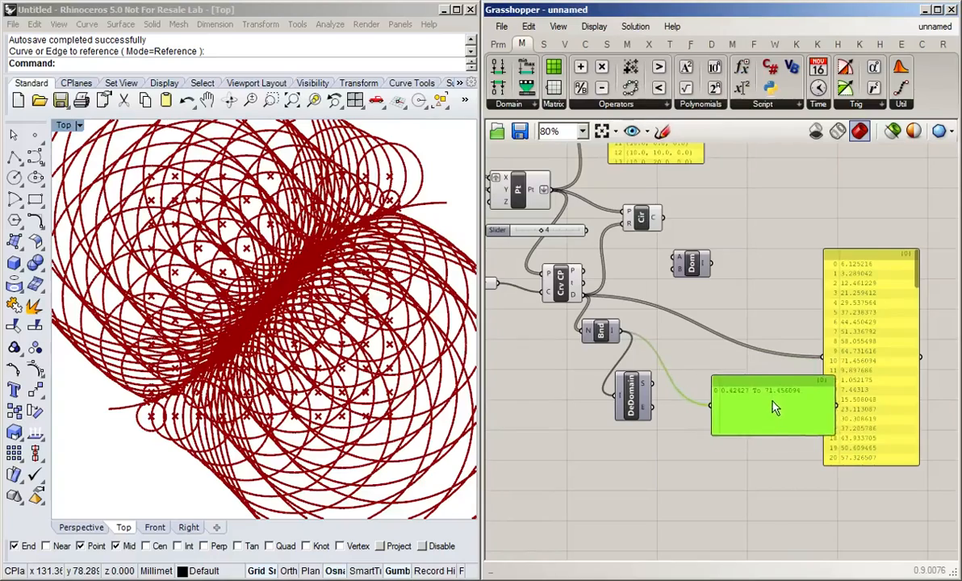
pyautogui.moveTo(692, 260); pyautogui.dragTo(719, 288)
pyautogui.click(697, 278)
pyautogui.scroll(2, 691, 279)
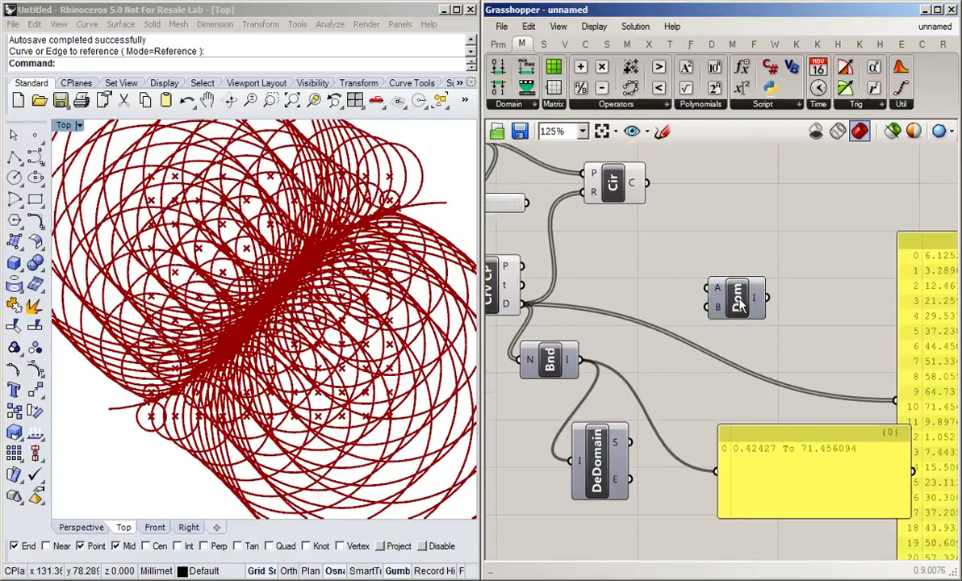
# Step: Delete the distance list panel and shift the Construct Domain component slightly down
pyautogui.scroll(-2, 795, 304)
pyautogui.click(878, 305)
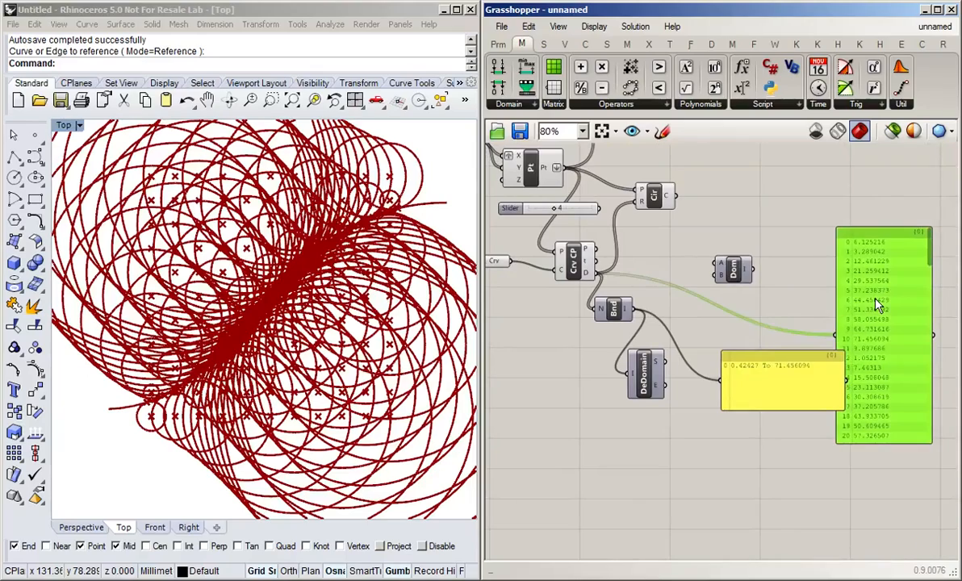
pyautogui.press('Delete')
pyautogui.scroll(3, 657, 269)
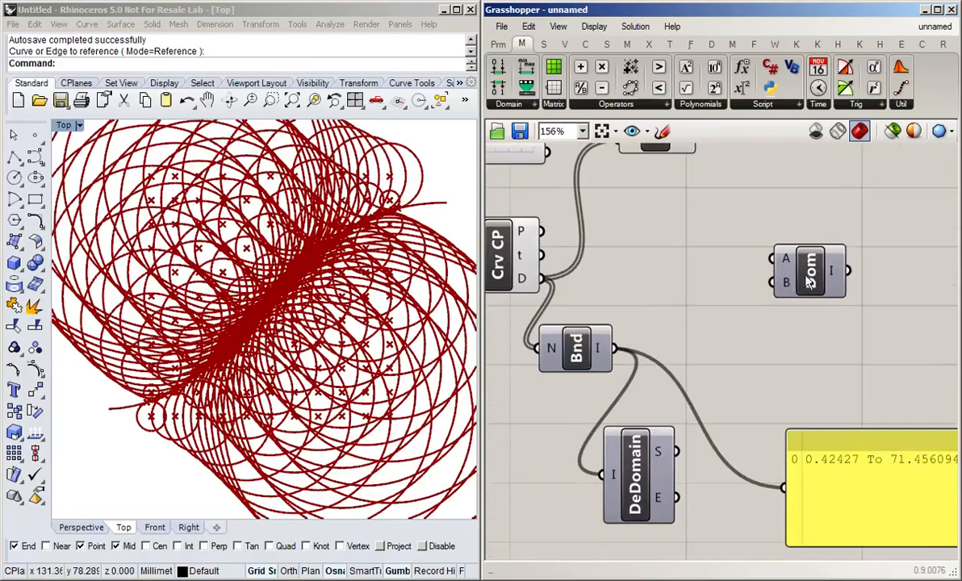
pyautogui.moveTo(809, 280); pyautogui.dragTo(819, 317)
# Step: Add a number slider set to 5, connect it to Construct Domain's A input, and move the component right
pyautogui.doubleClick(747, 278)
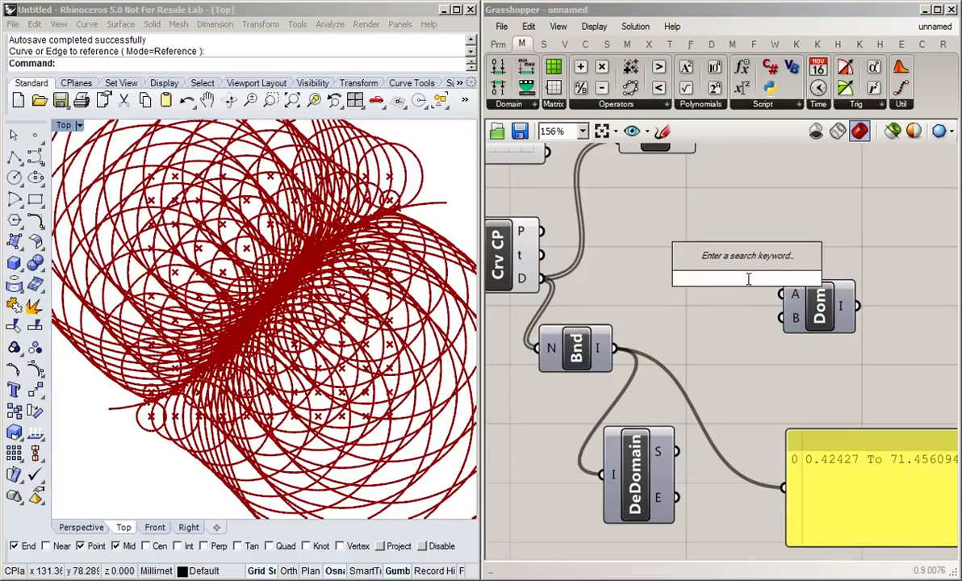
pyautogui.write('5')
pyautogui.press('Return')
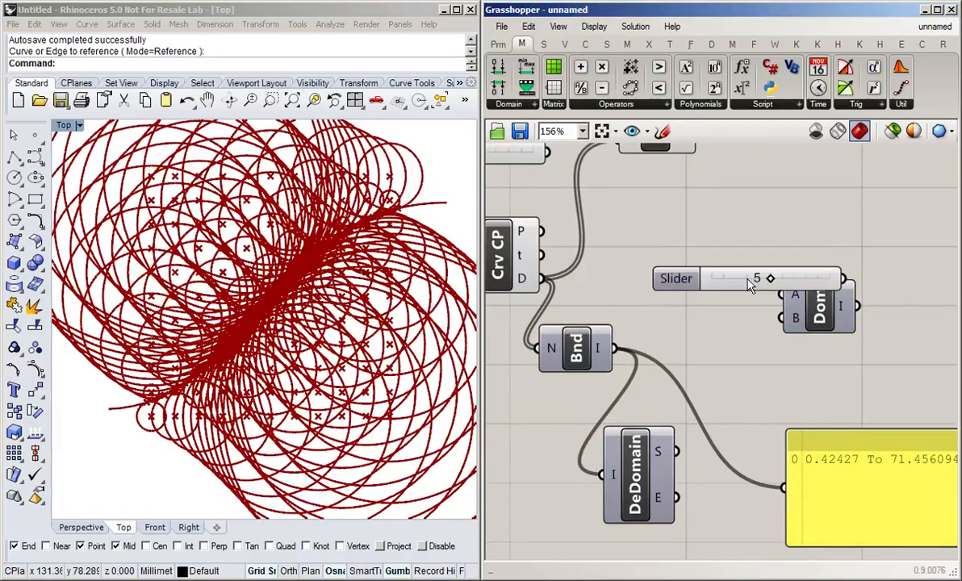
pyautogui.moveTo(606, 289); pyautogui.dragTo(598, 298)
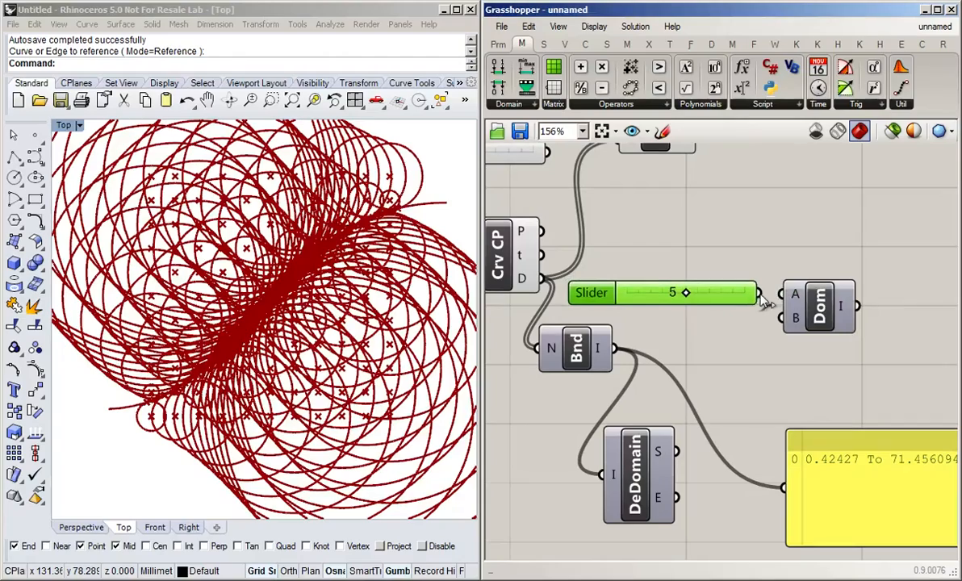
pyautogui.moveTo(759, 293); pyautogui.dragTo(781, 294)
pyautogui.moveTo(832, 320); pyautogui.dragTo(889, 319)
pyautogui.click(842, 362)
# Step: Add a number slider set to 12 and connect it to Construct Domain's B input, shifting the component farther right
pyautogui.doubleClick(717, 343)
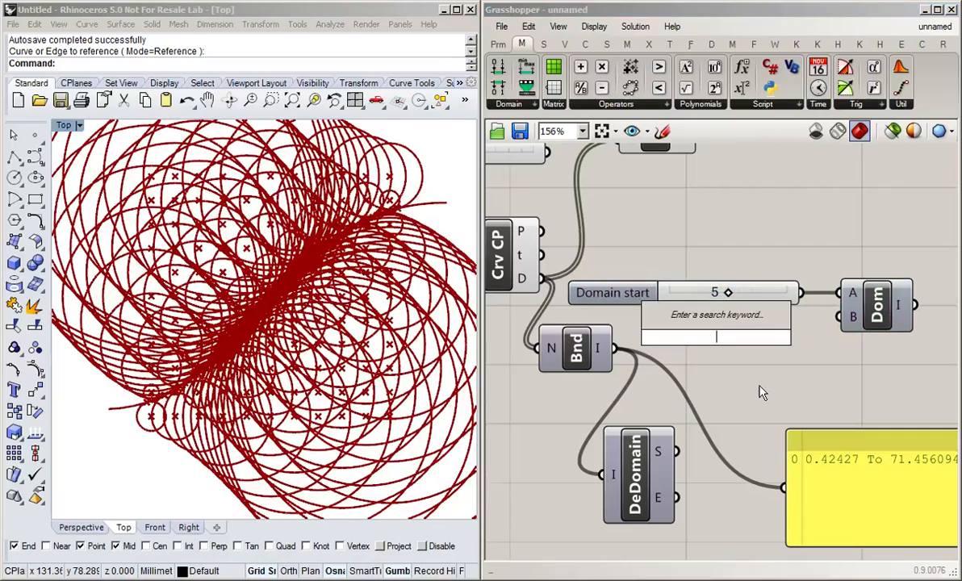
pyautogui.write('12')
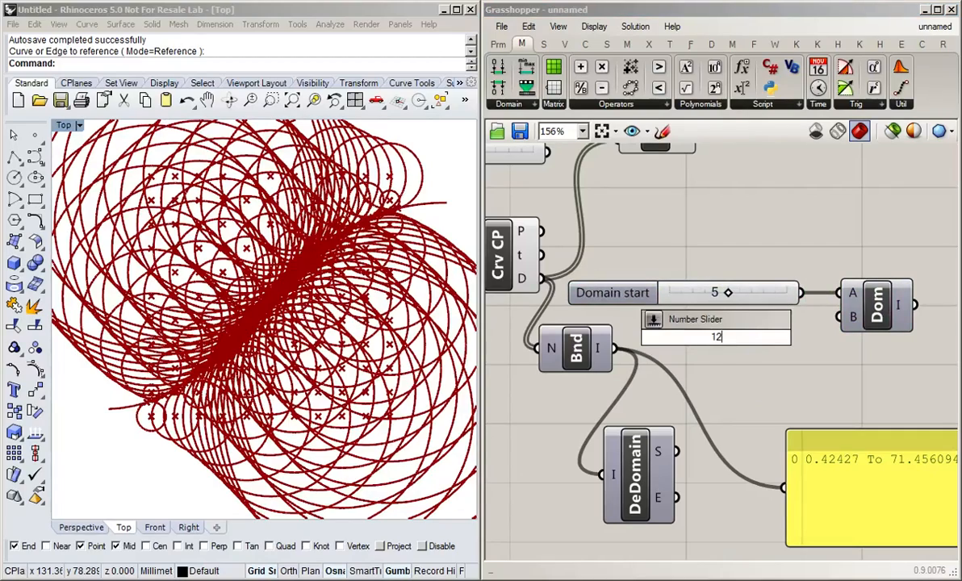
pyautogui.press('Return')
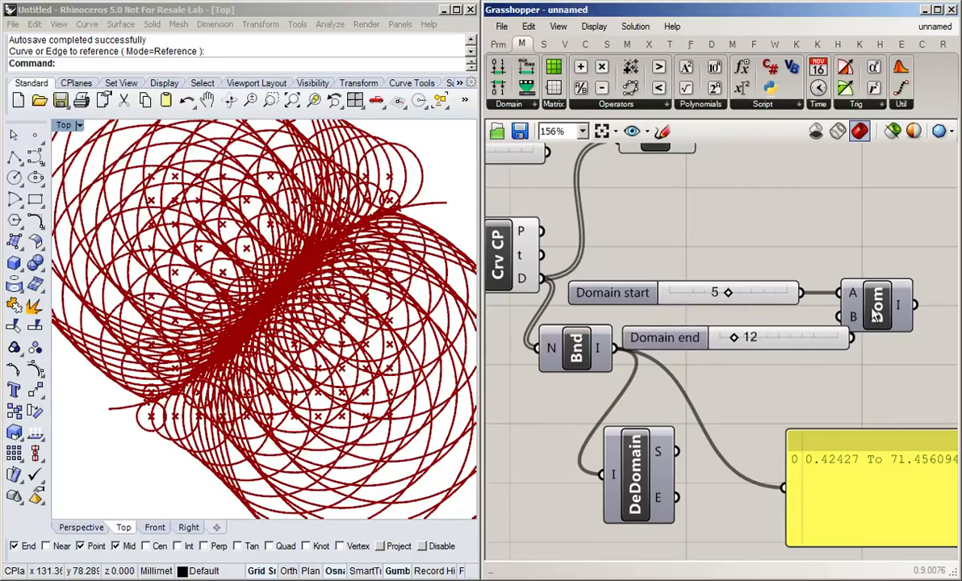
pyautogui.moveTo(851, 337); pyautogui.dragTo(841, 316)
pyautogui.moveTo(878, 316); pyautogui.dragTo(906, 327)
# Step: Stack the Domain start and Domain end sliders neatly to the left of Construct Domain
pyautogui.moveTo(654, 337); pyautogui.dragTo(651, 322)
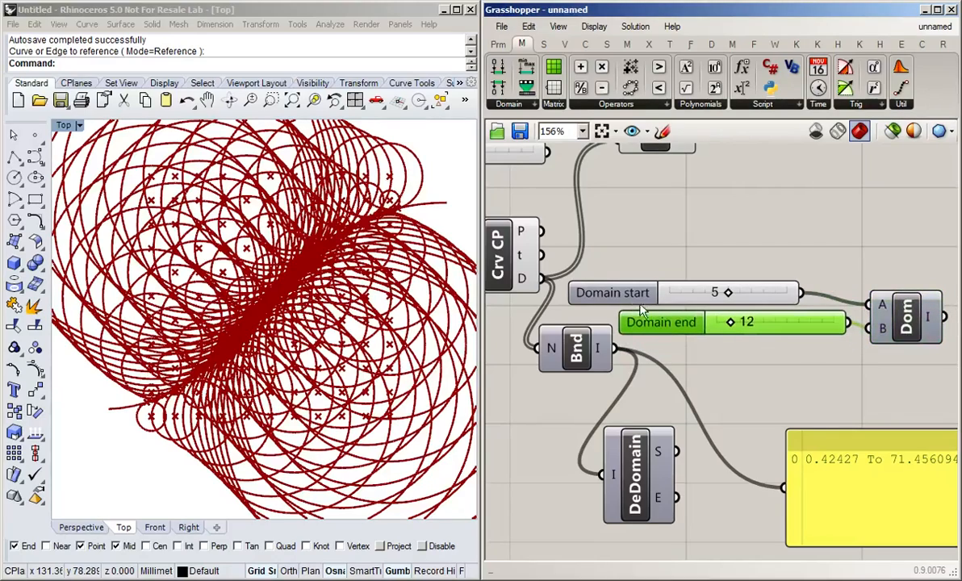
pyautogui.moveTo(613, 292); pyautogui.dragTo(652, 292)
pyautogui.moveTo(926, 320); pyautogui.dragTo(935, 291)
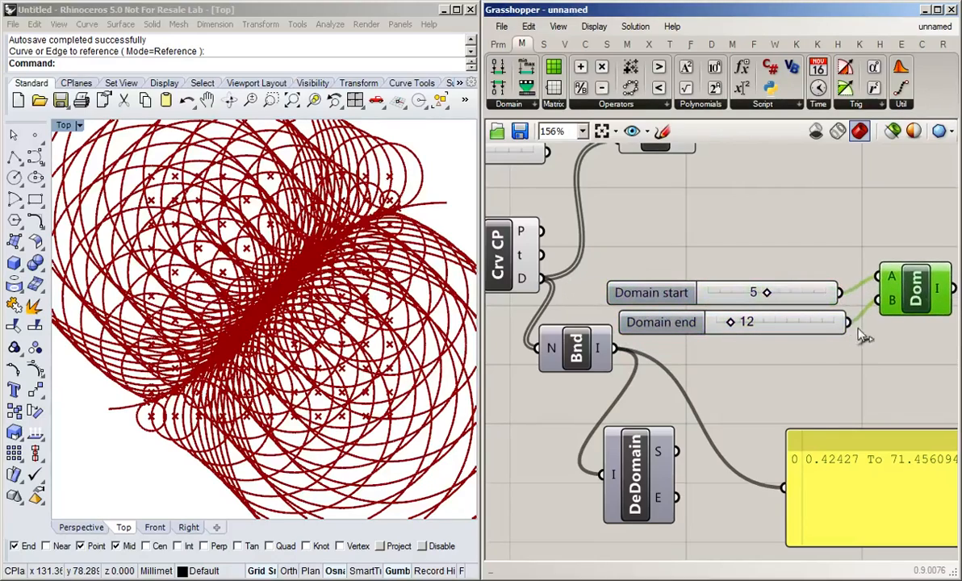
pyautogui.moveTo(699, 323); pyautogui.dragTo(691, 322)
pyautogui.click(694, 350)
# Step: Tidy the Bounds, Deconstruct Domain and Bounds panel layout beneath the two domain sliders
pyautogui.scroll(-1, 712, 359)
pyautogui.moveTo(750, 376); pyautogui.dragTo(694, 347, button='right')
pyautogui.click(540, 316)
pyautogui.moveTo(542, 322); pyautogui.dragTo(566, 338)
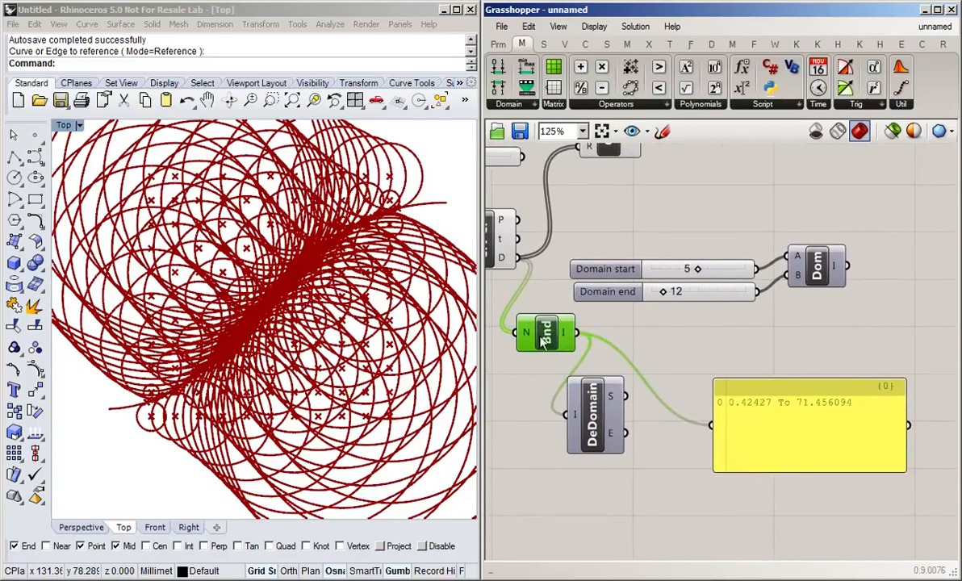
pyautogui.moveTo(595, 425); pyautogui.dragTo(611, 447)
pyautogui.moveTo(773, 441); pyautogui.dragTo(745, 414)
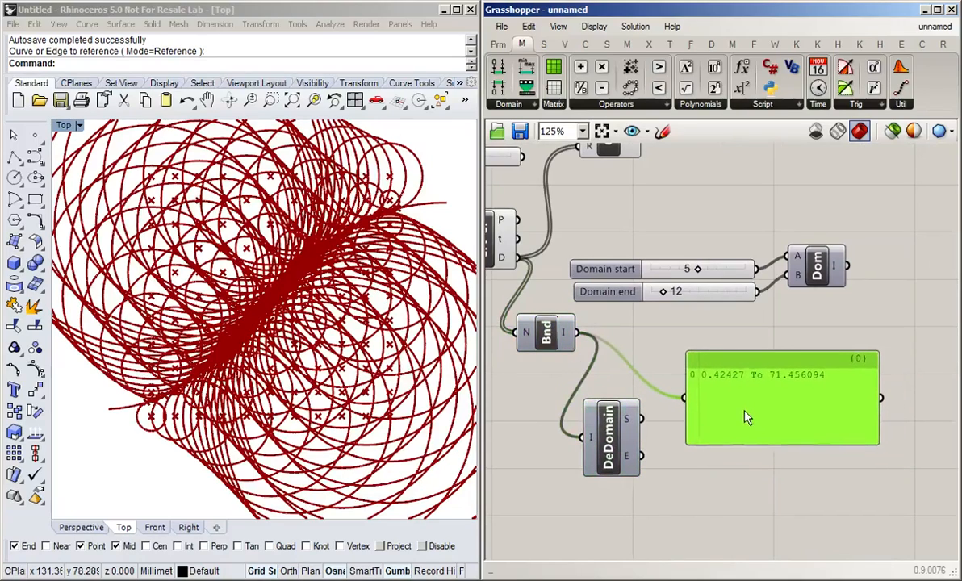
pyautogui.click(776, 340)
# Step: Shift the Circle component right and add a Remap Numbers component above Construct Domain
pyautogui.scroll(-1, 780, 334)
pyautogui.moveTo(804, 326); pyautogui.dragTo(778, 410, button='right')
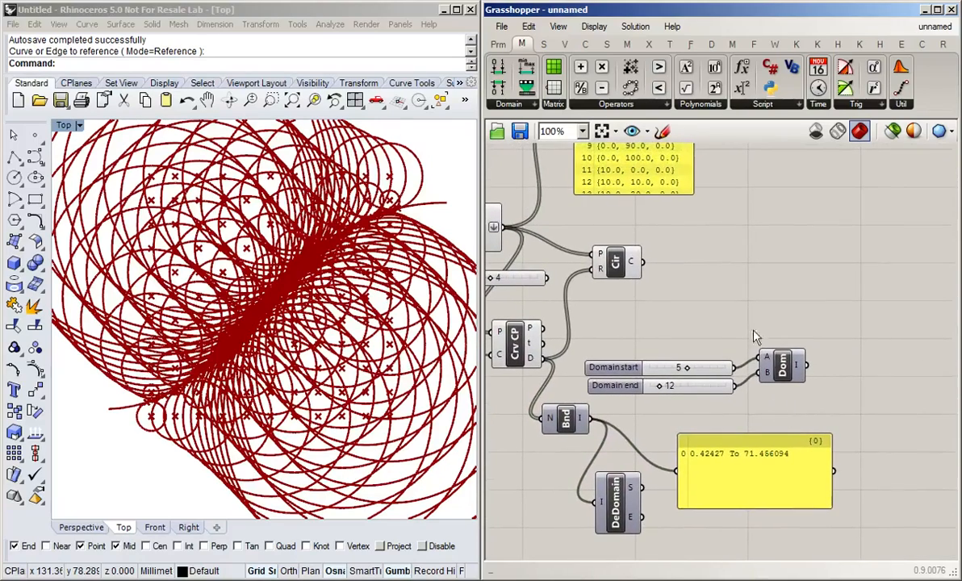
pyautogui.moveTo(613, 264); pyautogui.dragTo(635, 258)
pyautogui.doubleClick(787, 314)
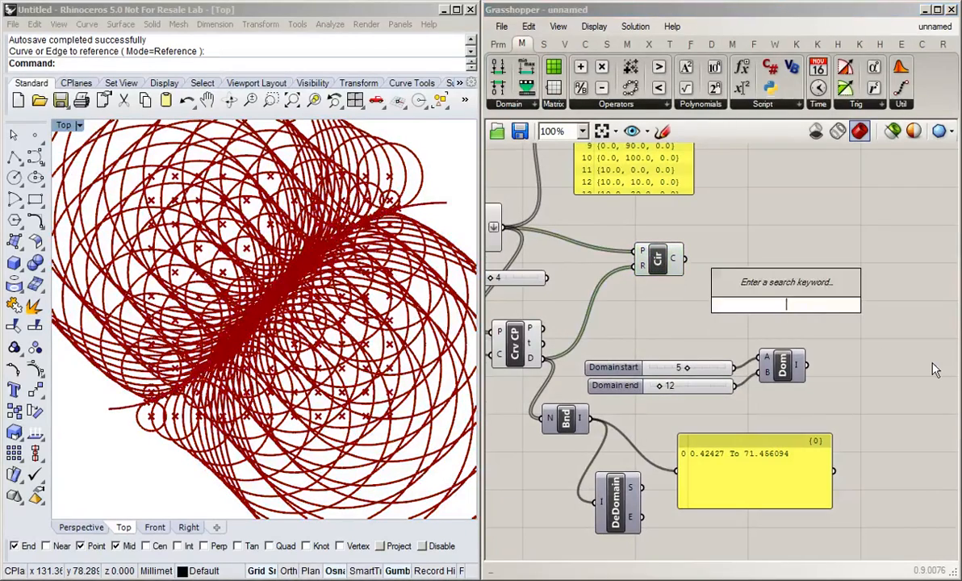
pyautogui.write('remap')
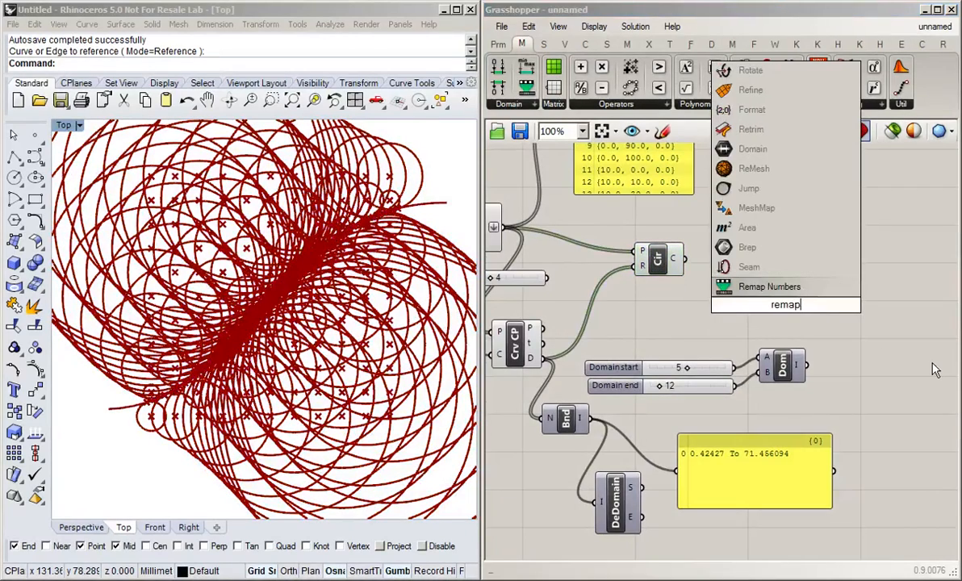
pyautogui.press('Return')
pyautogui.moveTo(801, 313); pyautogui.dragTo(789, 307)
pyautogui.click(845, 315)
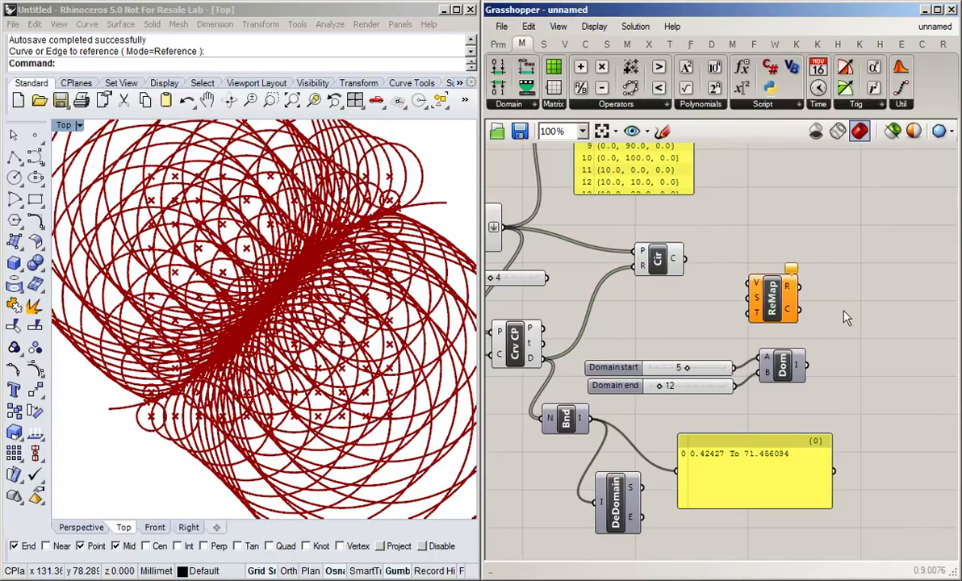
# Step: Connect the Curve Closest Point Distance output to the Value input of Remap Numbers
pyautogui.scroll(1, 743, 294)
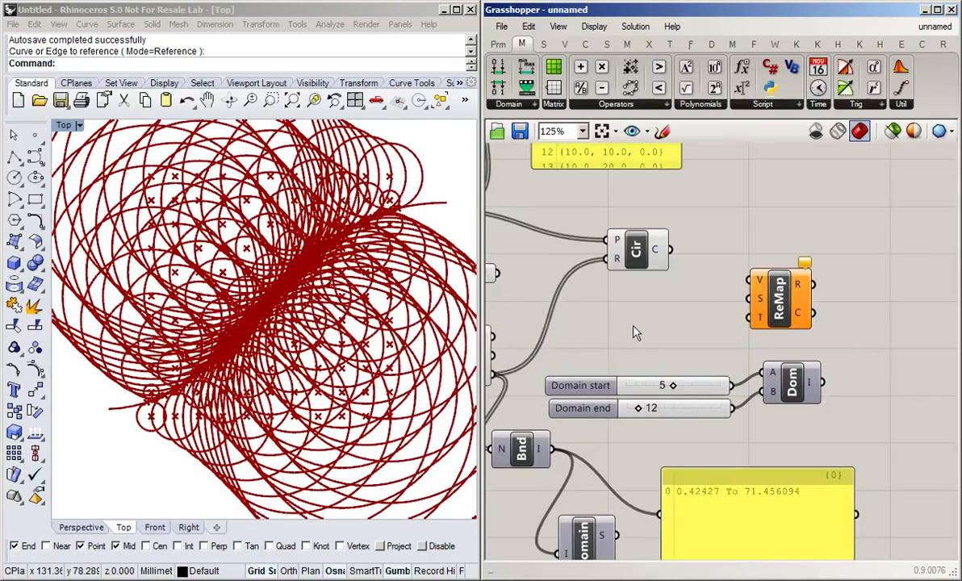
pyautogui.moveTo(636, 332); pyautogui.dragTo(688, 311, button='right')
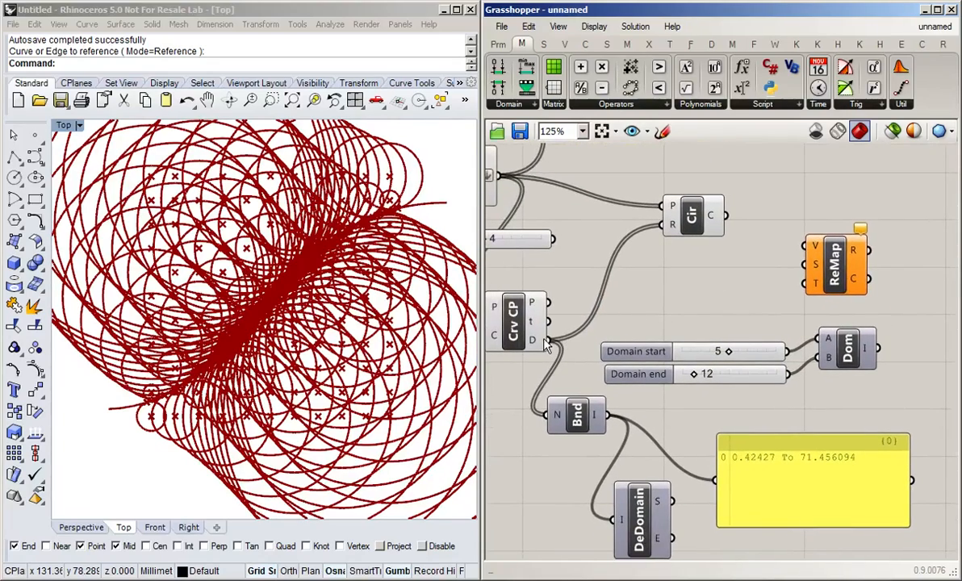
pyautogui.moveTo(548, 340); pyautogui.dragTo(808, 246)
pyautogui.moveTo(715, 333); pyautogui.dragTo(660, 336, button='right')
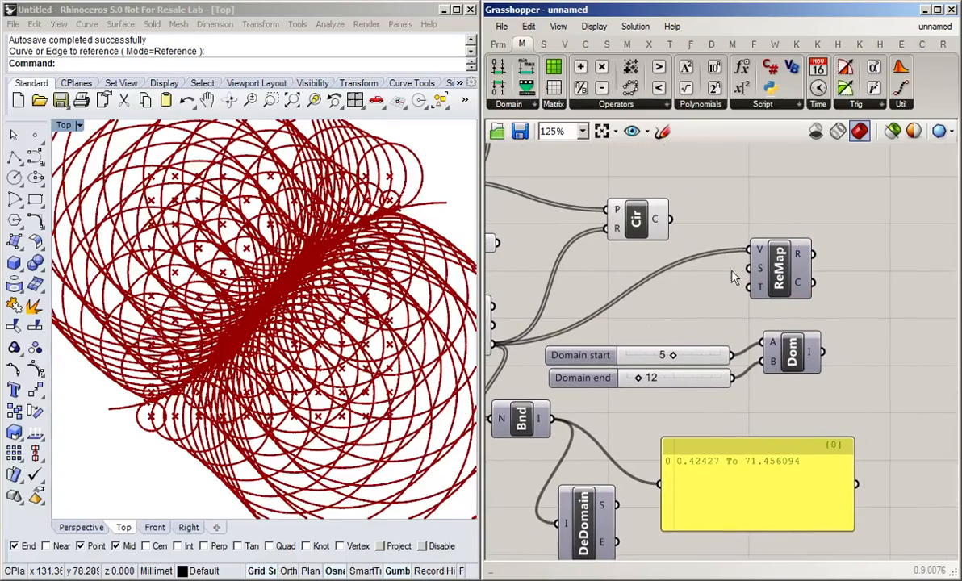
# Step: Move the domain sliders and Construct Domain right together, and connect the Bounds domain to Remap Numbers' Source input
pyautogui.moveTo(759, 279)
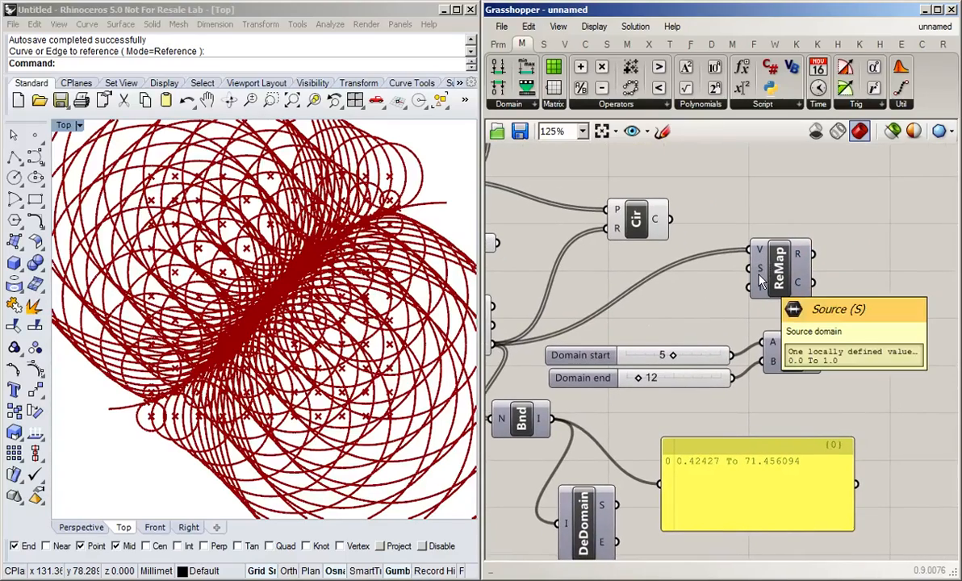
pyautogui.moveTo(722, 303); pyautogui.dragTo(816, 301, button='right')
pyautogui.moveTo(898, 289); pyautogui.dragTo(737, 389)
pyautogui.moveTo(835, 333); pyautogui.dragTo(917, 345)
pyautogui.click(678, 316)
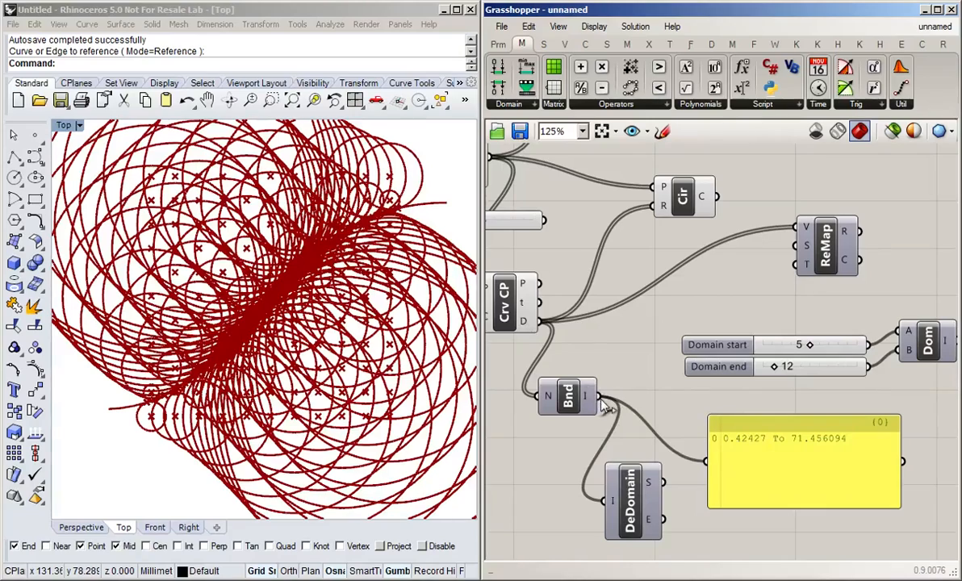
pyautogui.moveTo(598, 394); pyautogui.dragTo(796, 245)
# Step: Connect the Construct Domain output to the Target input of Remap Numbers
pyautogui.moveTo(790, 287); pyautogui.dragTo(680, 315, button='right')
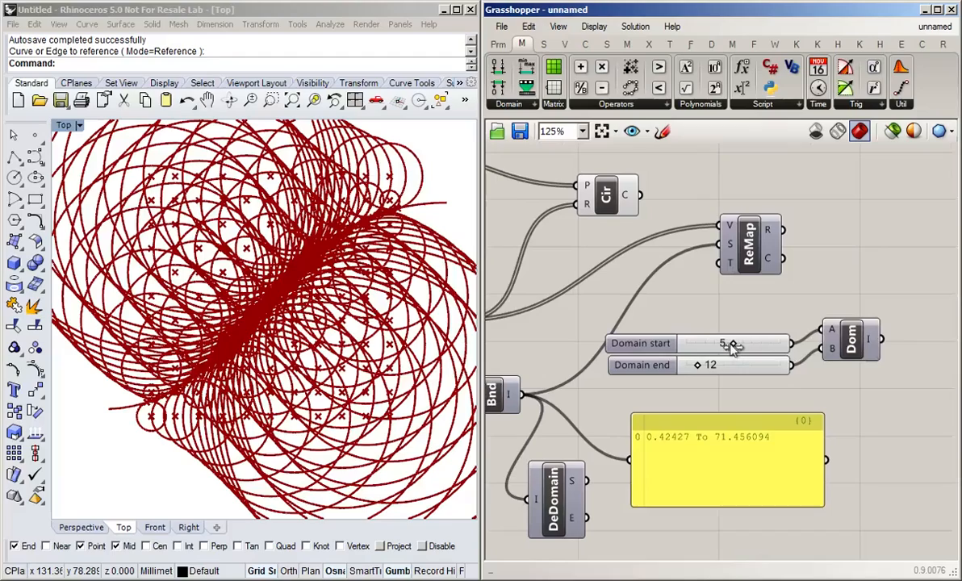
pyautogui.moveTo(882, 339); pyautogui.dragTo(718, 263)
pyautogui.doubleClick(836, 219)
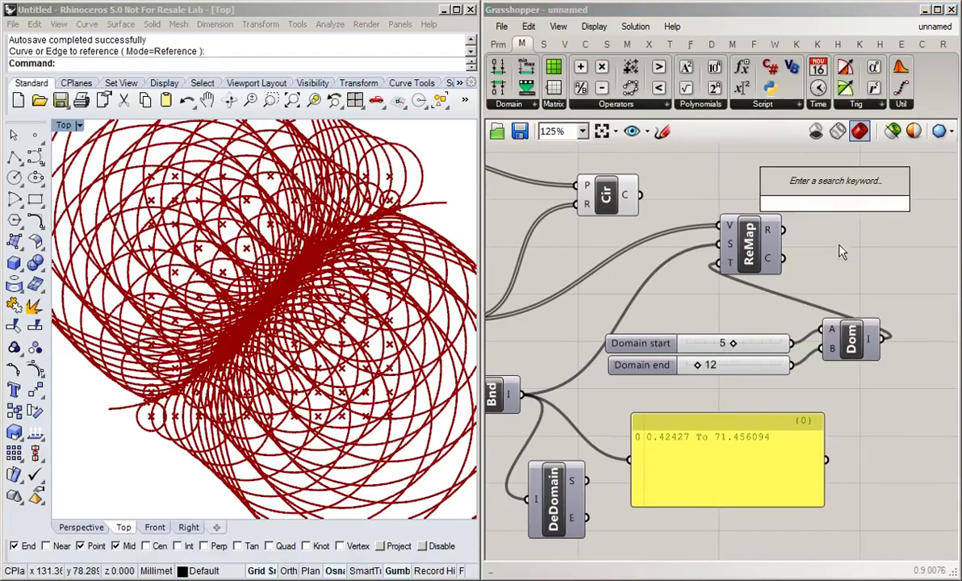
pyautogui.click(838, 245)
# Step: Move the Circle component up and right of Remap Numbers and feed its Radius input from the remapped values
pyautogui.scroll(-1, 820, 228)
pyautogui.moveTo(821, 216); pyautogui.dragTo(832, 282, button='right')
pyautogui.moveTo(668, 272); pyautogui.dragTo(876, 225)
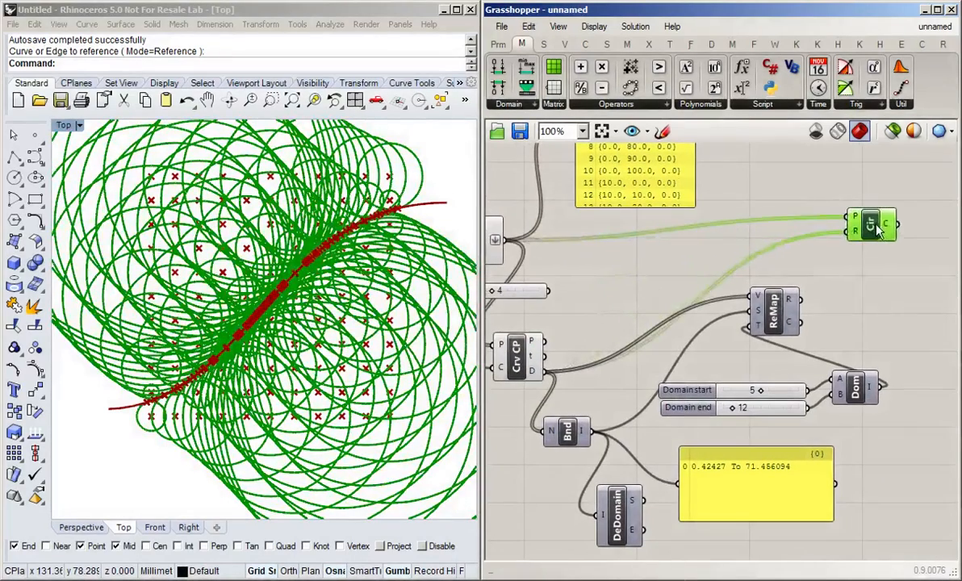
pyautogui.moveTo(799, 297); pyautogui.dragTo(751, 284, button='right')
pyautogui.moveTo(750, 284); pyautogui.dragTo(807, 218)
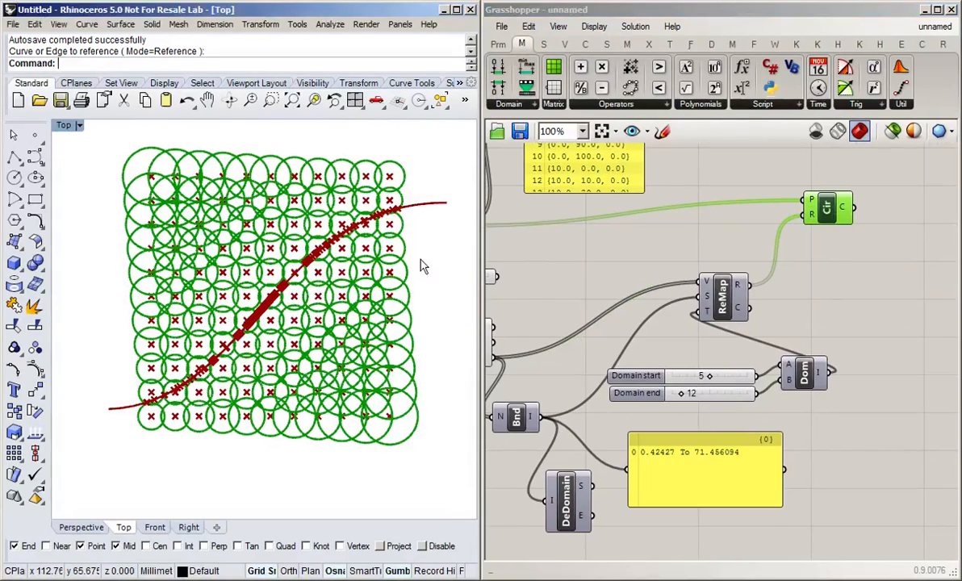
# Step: Turn off the preview of the Construct Point component that generates the grid points
pyautogui.click(551, 276)
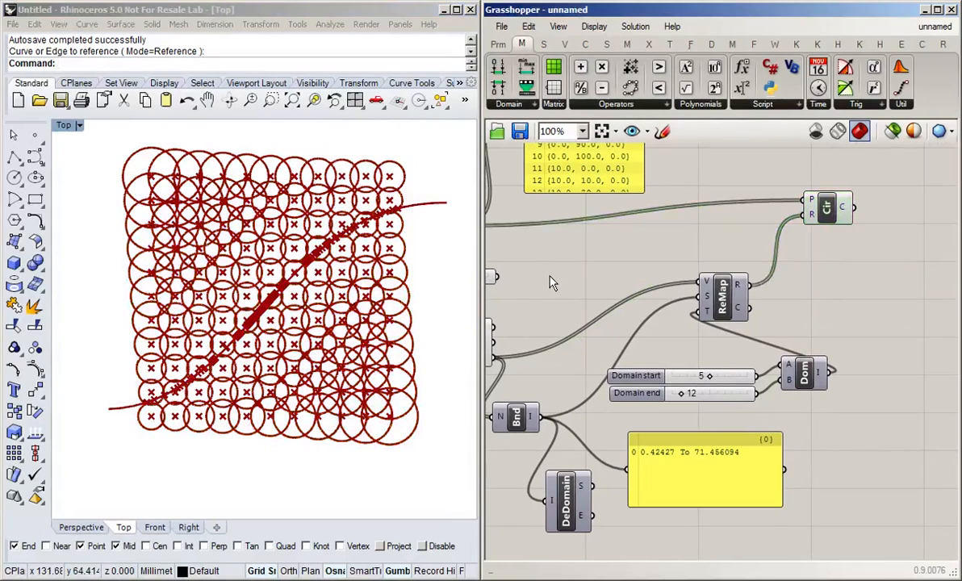
pyautogui.scroll(-1, 551, 276)
pyautogui.moveTo(551, 278); pyautogui.dragTo(793, 291, button='right')
pyautogui.click(688, 251)
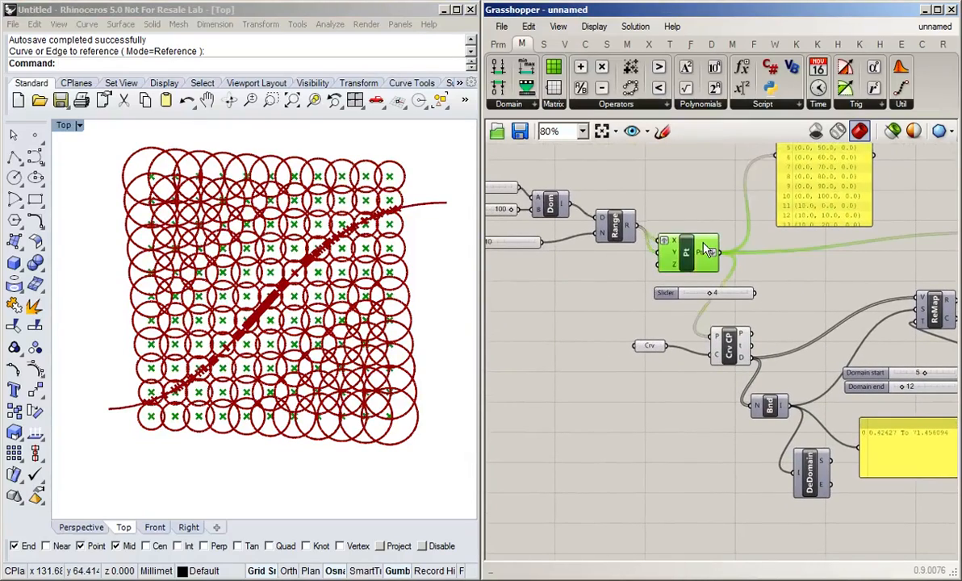
pyautogui.middleClick(702, 244)
pyautogui.click(749, 195)
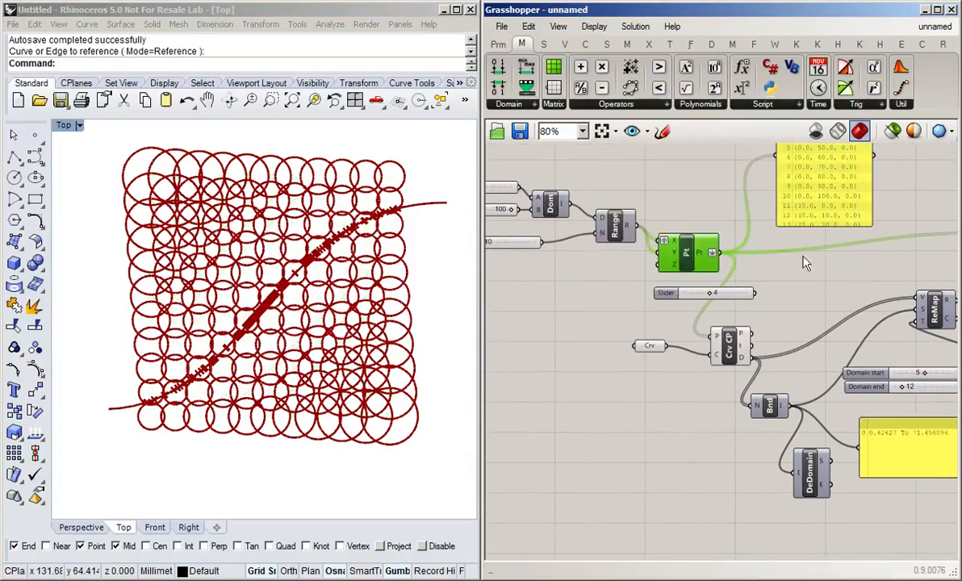
pyautogui.click(806, 261)
# Step: Hide the preview of both the Curve Closest Point component and the referenced Crv parameter
pyautogui.moveTo(871, 307); pyautogui.dragTo(933, 317, button='right')
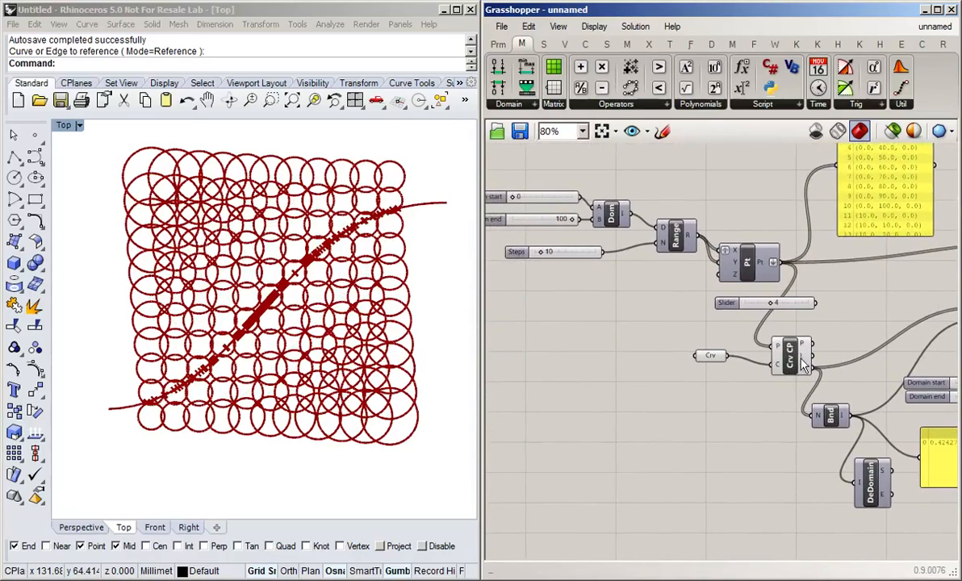
pyautogui.click(801, 359)
pyautogui.keyDown('shift'); pyautogui.click(717, 359); pyautogui.keyUp('shift')
pyautogui.middleClick(719, 370)
pyautogui.click(765, 325)
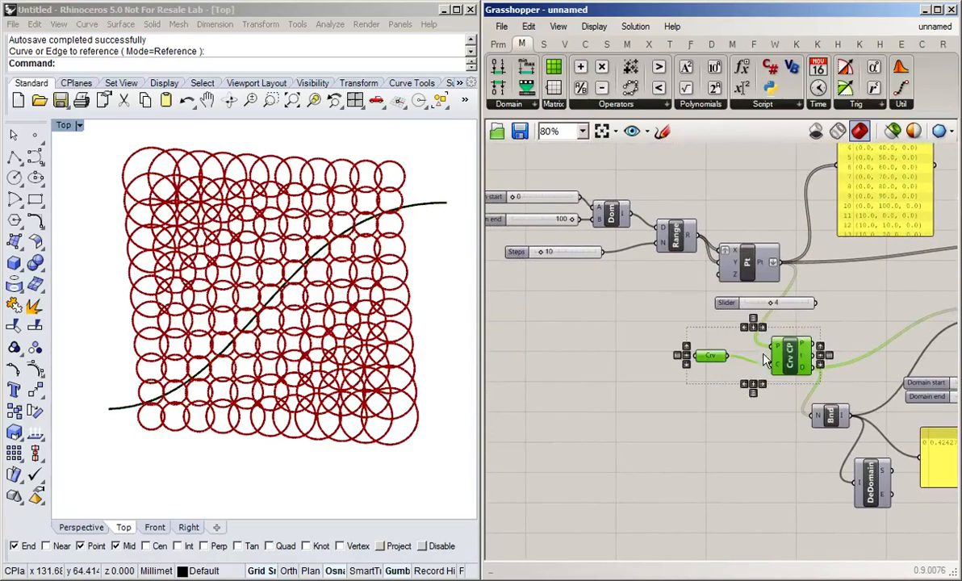
pyautogui.click(556, 398)
# Step: Lower the target domain sliders, setting Domain start to 2 and Domain end to 4
pyautogui.moveTo(551, 363); pyautogui.dragTo(496, 354, button='right')
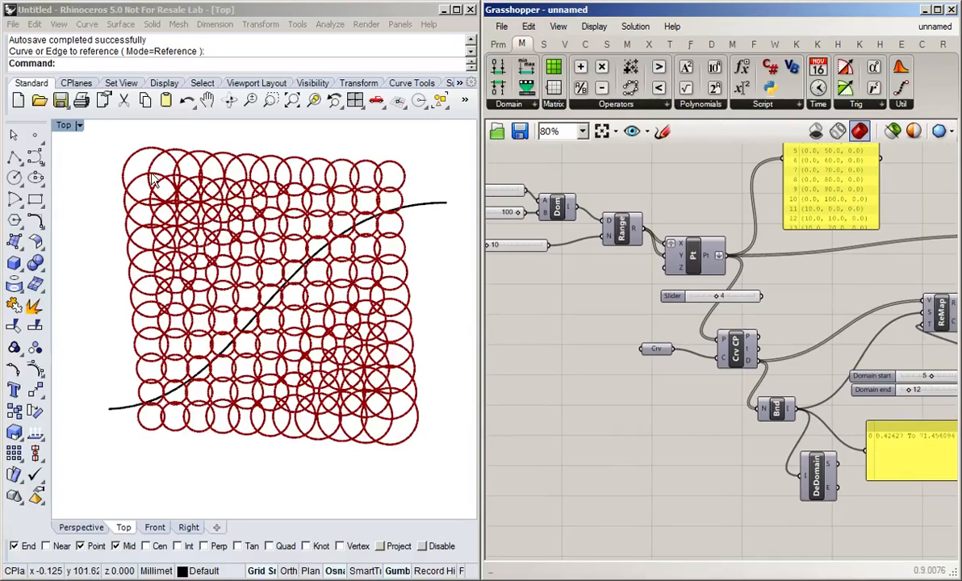
pyautogui.moveTo(554, 444); pyautogui.dragTo(918, 405, button='right')
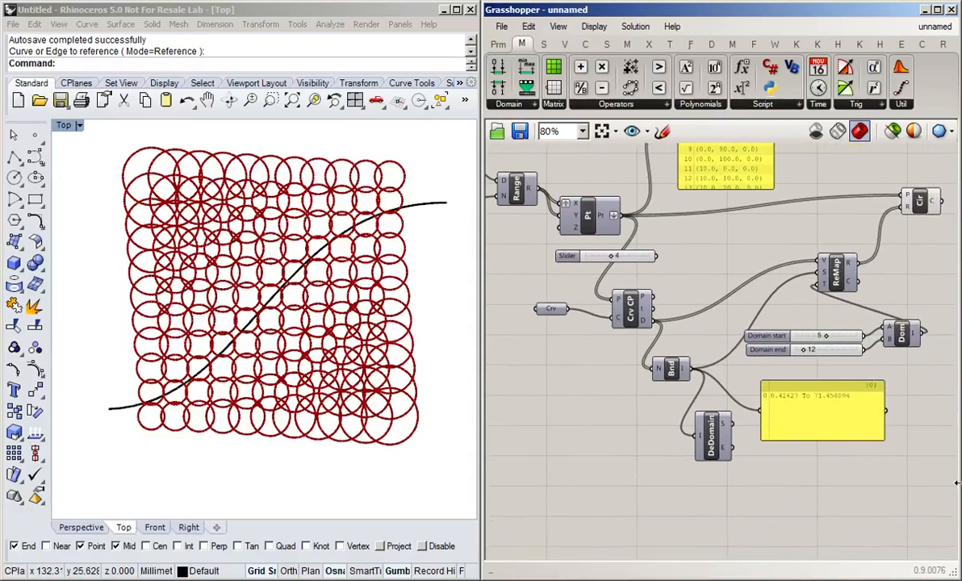
pyautogui.moveTo(881, 481); pyautogui.dragTo(747, 432, button='right')
pyautogui.scroll(2, 697, 303)
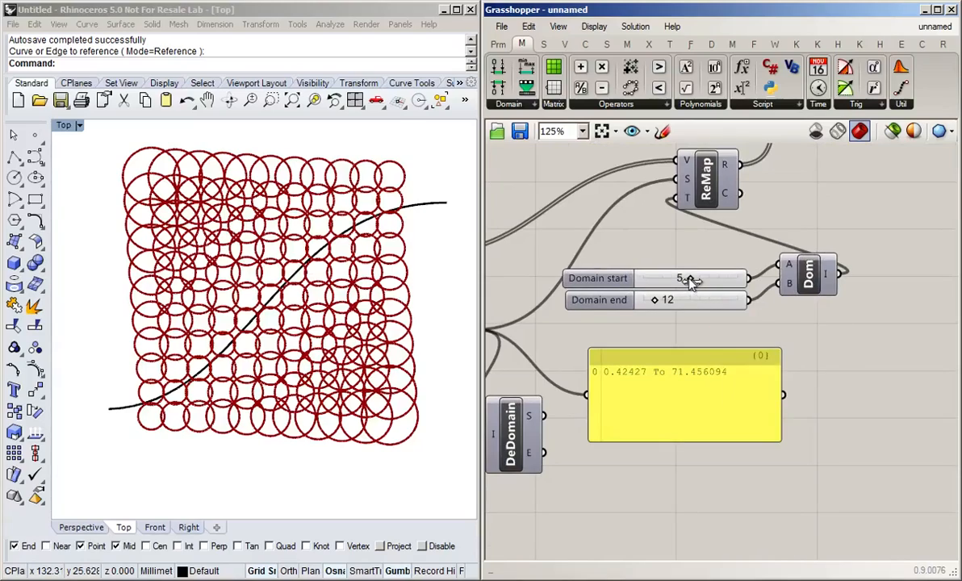
pyautogui.moveTo(690, 280); pyautogui.dragTo(664, 272)
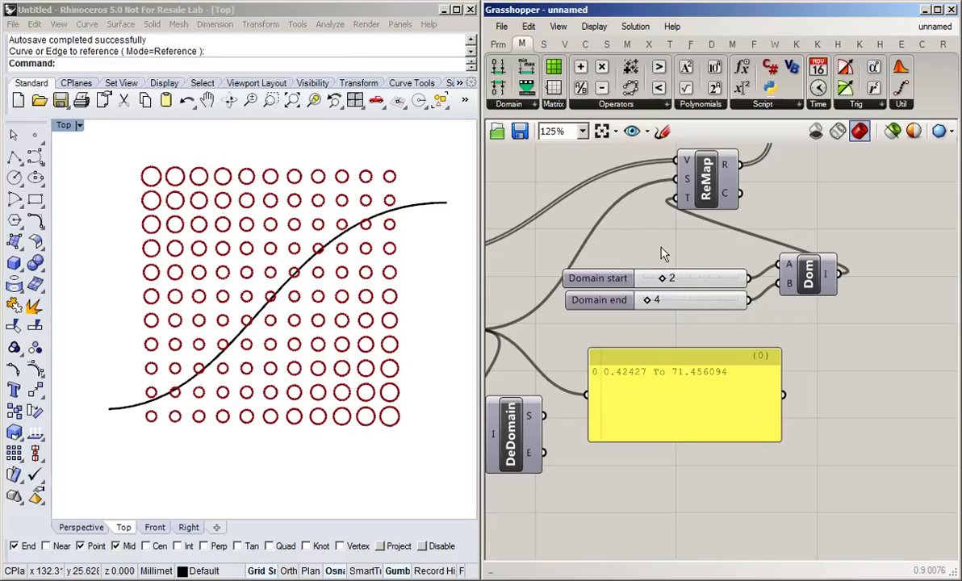
# Step: Shift Construct Domain slightly down and right, and switch the Domain start and Domain end sliders to floating-point rounding
pyautogui.moveTo(811, 262)
pyautogui.mouseDown()
pyautogui.moveTo(759, 207)
pyautogui.moveTo(822, 276)
pyautogui.mouseUp()
pyautogui.doubleClick(614, 272)
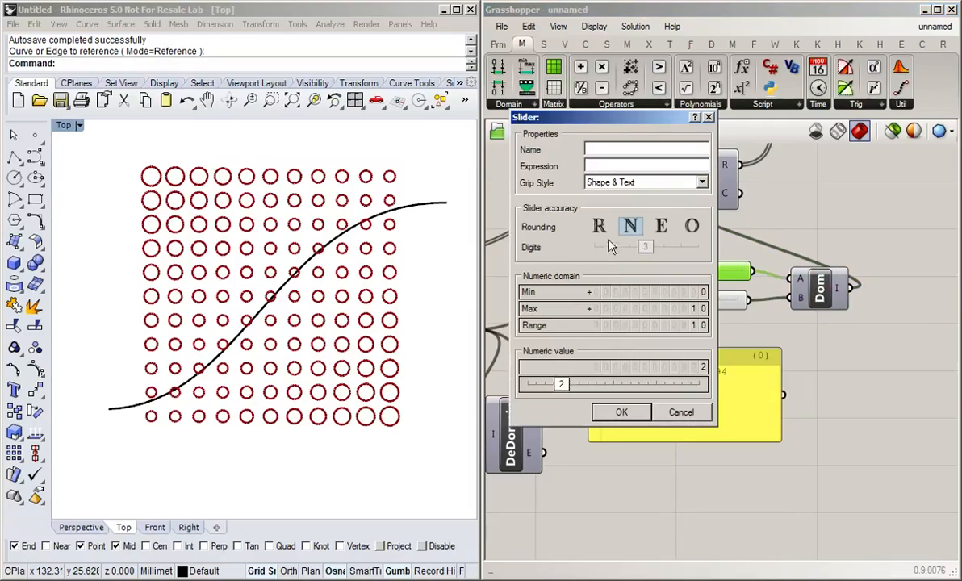
pyautogui.click(600, 226)
pyautogui.click(632, 417)
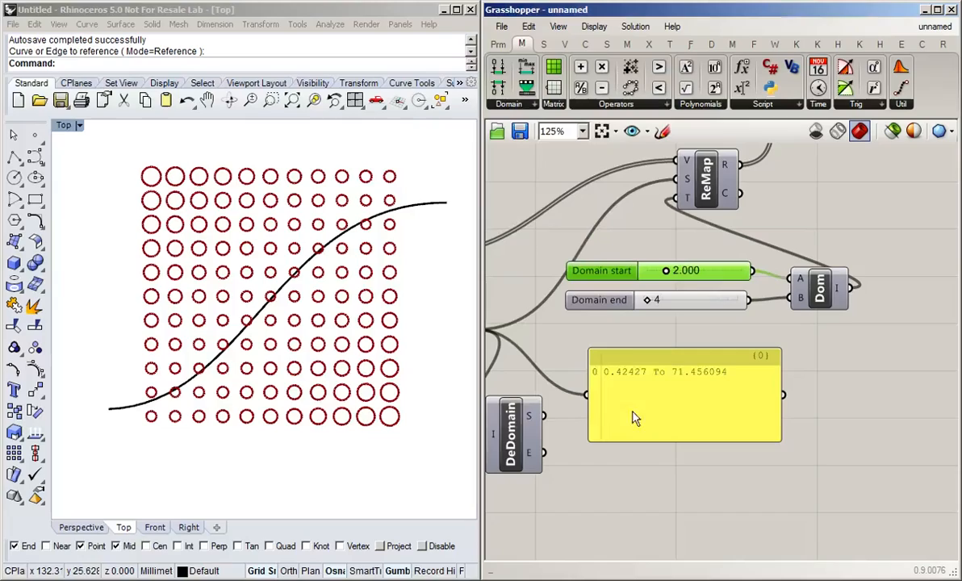
pyautogui.doubleClick(561, 282)
pyautogui.click(588, 262)
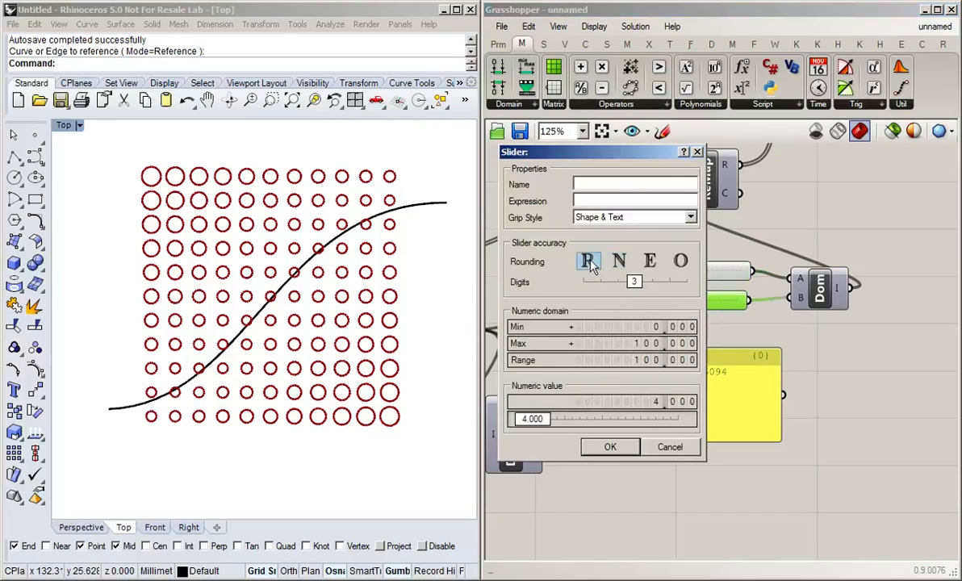
pyautogui.click(606, 448)
# Step: Fine-tune the target domain by setting Domain start to 1.984 and Domain end to 4.800
pyautogui.click(655, 327)
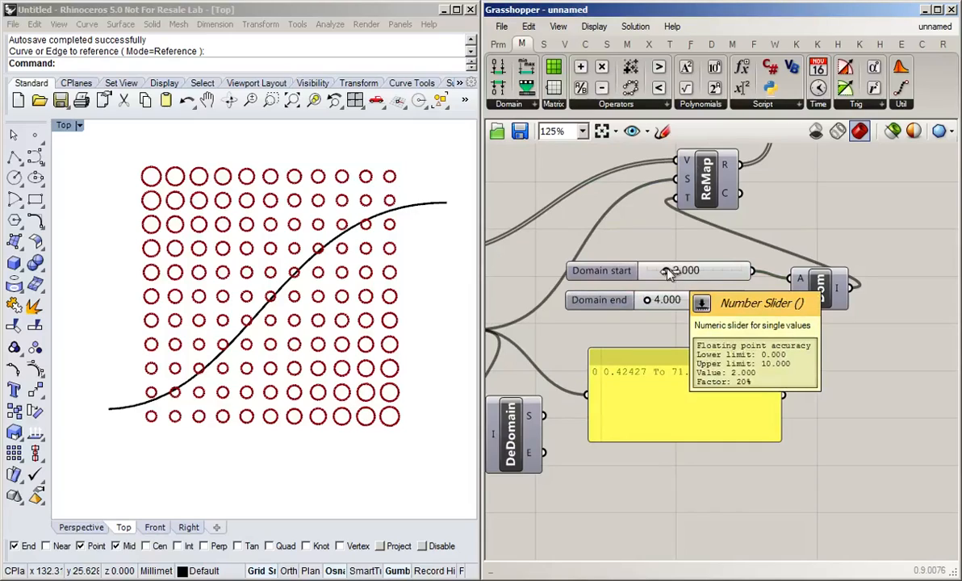
pyautogui.moveTo(667, 275); pyautogui.dragTo(741, 276)
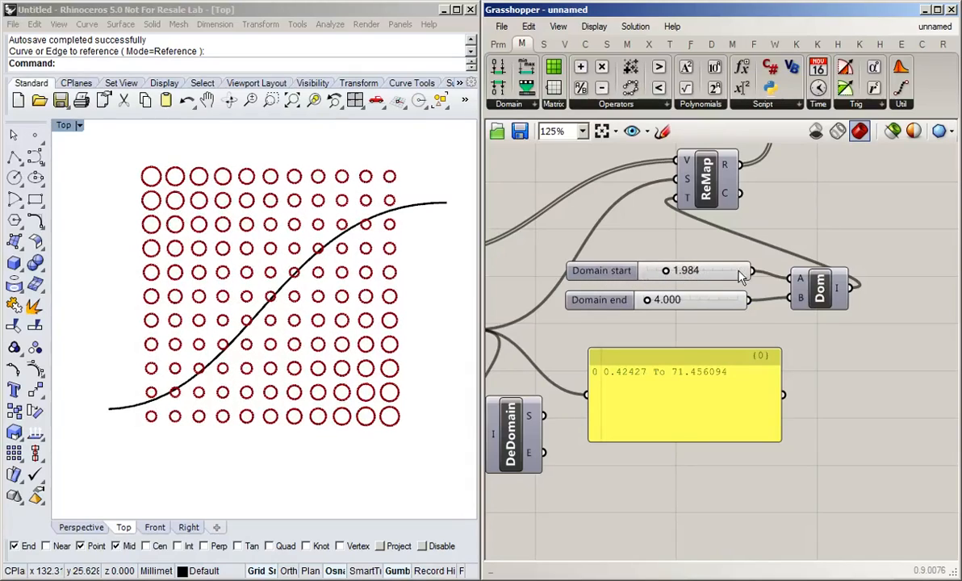
pyautogui.moveTo(648, 299); pyautogui.dragTo(658, 303)
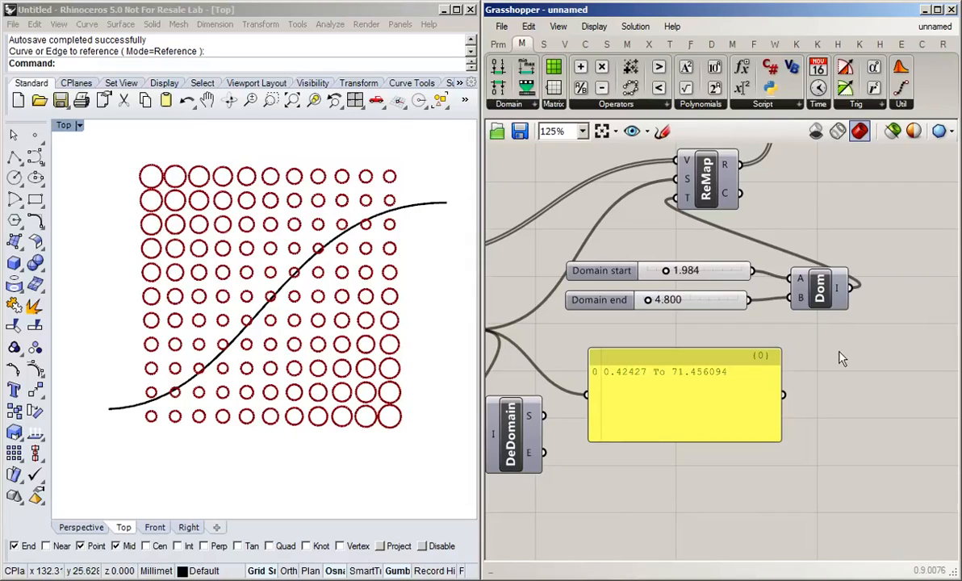
# Step: Add a panel above and right of Curve Closest Point and feed it the Distance output
pyautogui.moveTo(838, 365); pyautogui.dragTo(872, 413, button='right')
pyautogui.scroll(-1, 856, 393)
pyautogui.doubleClick(887, 258)
pyautogui.write('panel')
pyautogui.press('Return')
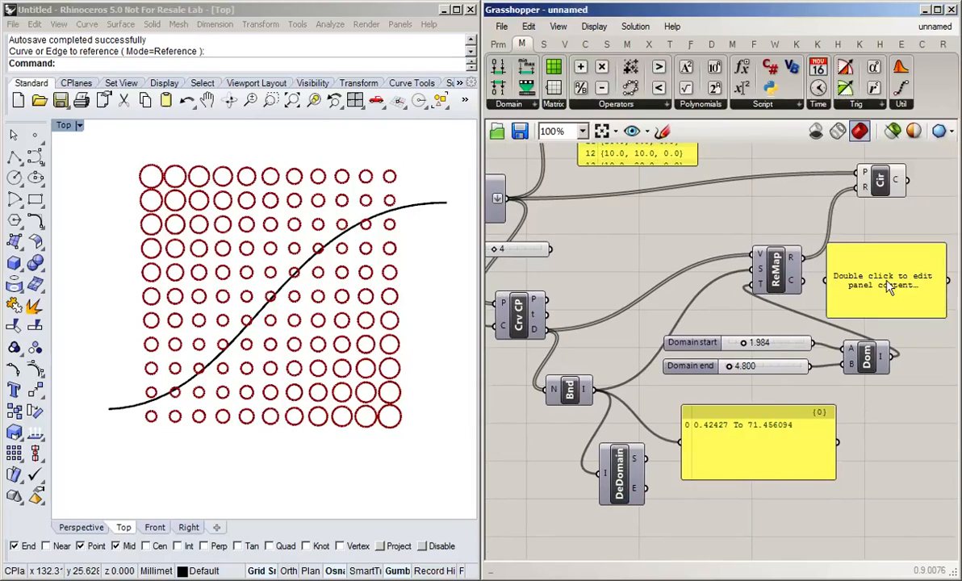
pyautogui.moveTo(887, 288); pyautogui.dragTo(653, 252)
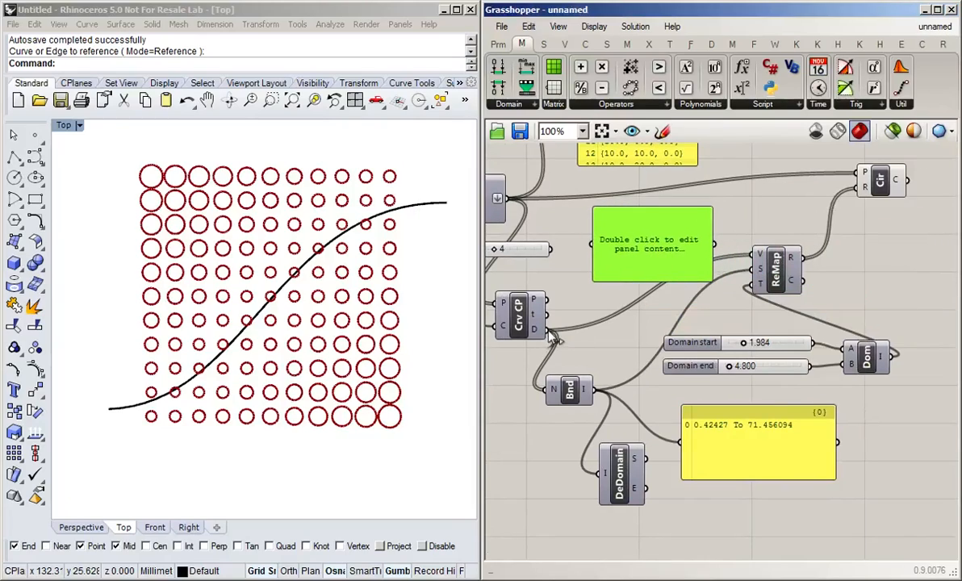
pyautogui.moveTo(547, 329); pyautogui.dragTo(592, 244)
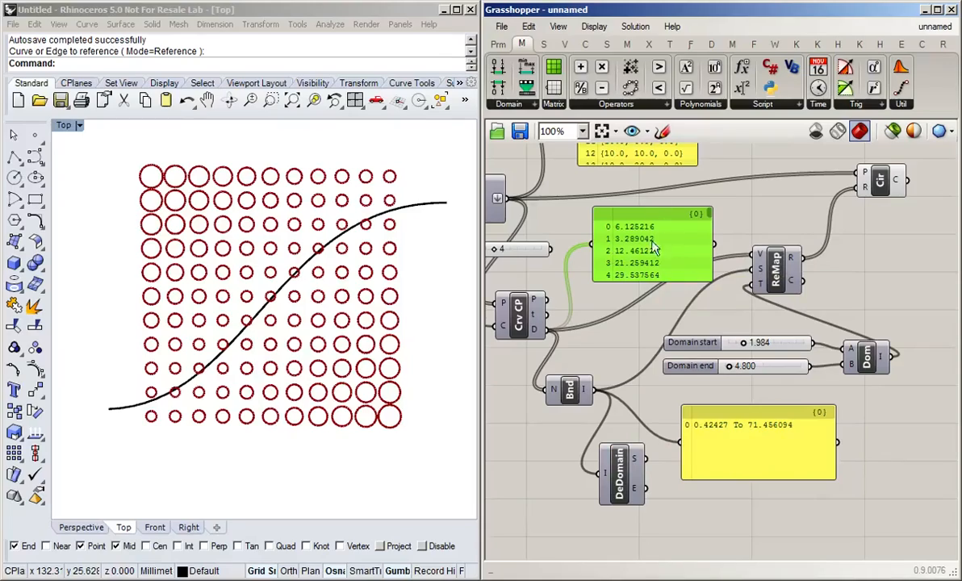
pyautogui.moveTo(656, 249); pyautogui.dragTo(657, 234)
pyautogui.click(758, 223)
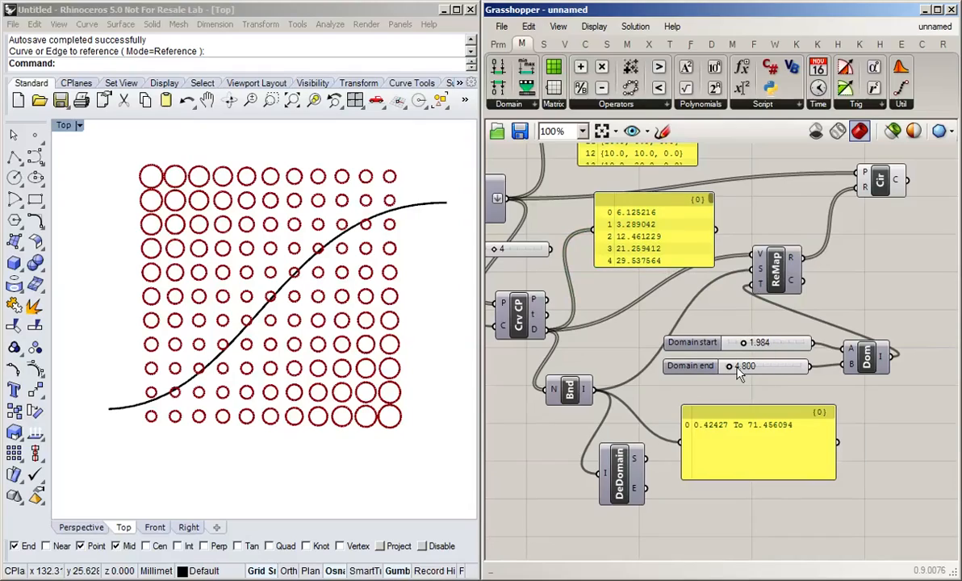
# Step: Check the remapped values in a new panel fed by Remap Numbers' mapped output, and remove that panel
pyautogui.doubleClick(868, 294)
pyautogui.write('pan')
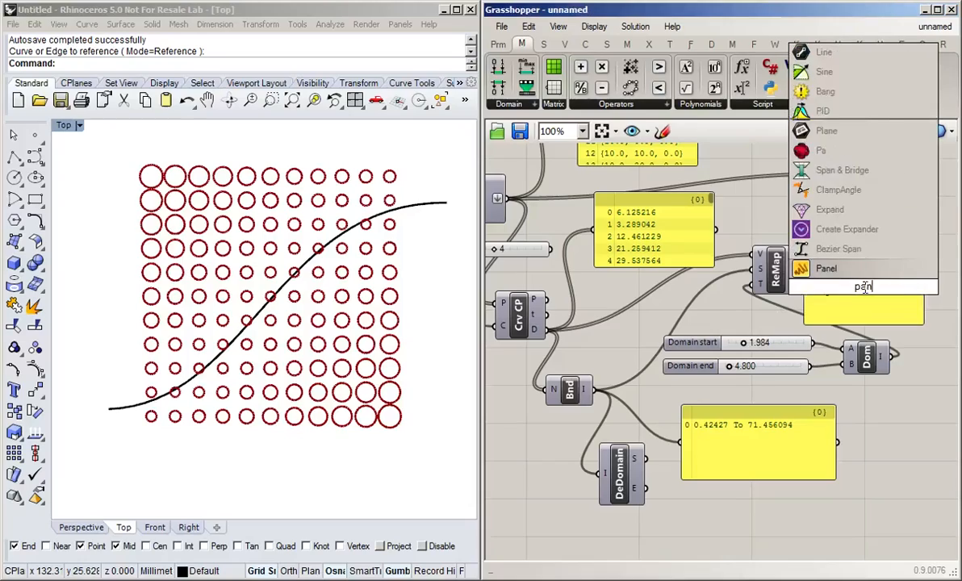
pyautogui.press('Return')
pyautogui.moveTo(868, 294); pyautogui.dragTo(900, 281)
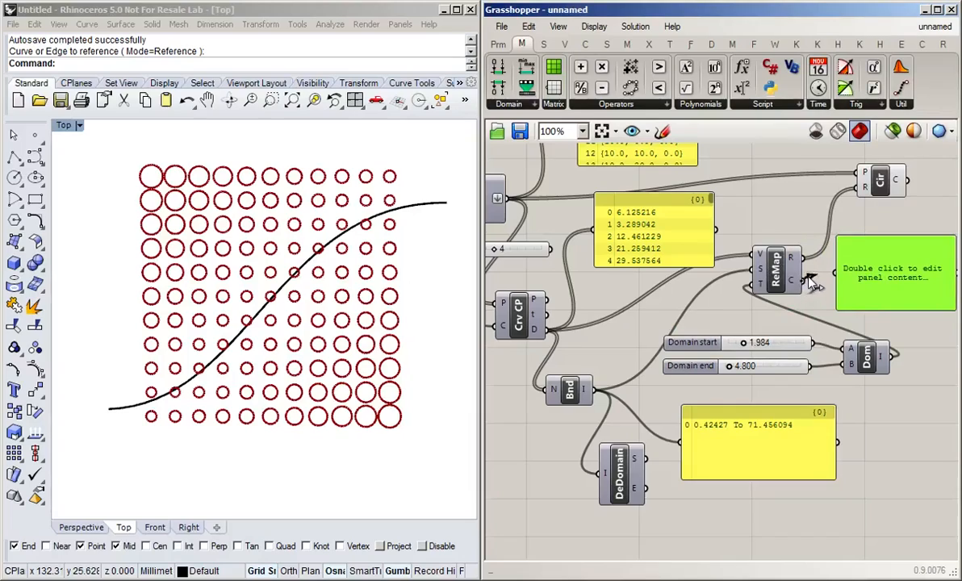
pyautogui.moveTo(803, 280); pyautogui.dragTo(886, 237)
pyautogui.click(888, 296)
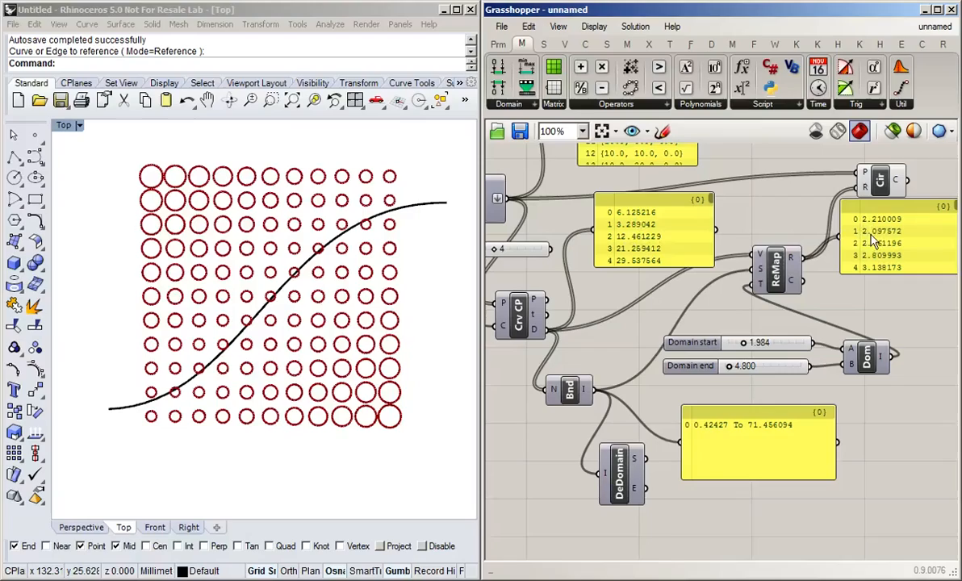
pyautogui.moveTo(883, 240); pyautogui.dragTo(887, 263)
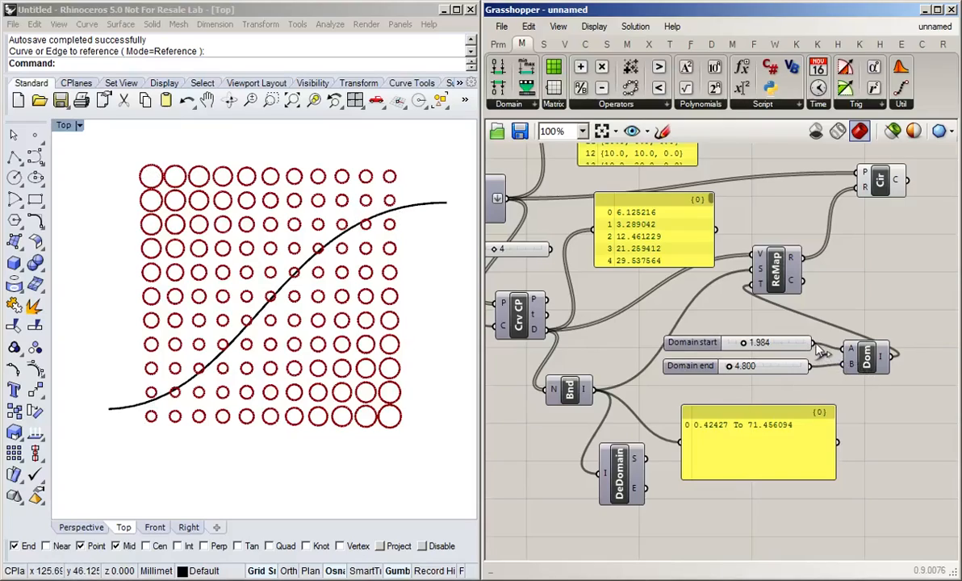
# Step: Swap the two slider connections on Construct Domain so 4.800 feeds the start and 1.984 feeds the end
pyautogui.moveTo(814, 343); pyautogui.dragTo(848, 348)
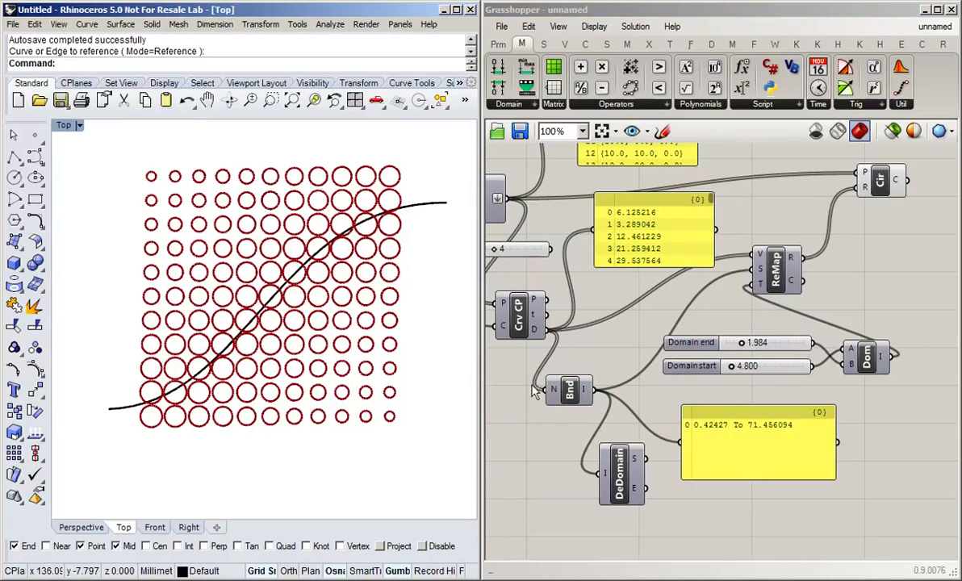
pyautogui.click(568, 389)
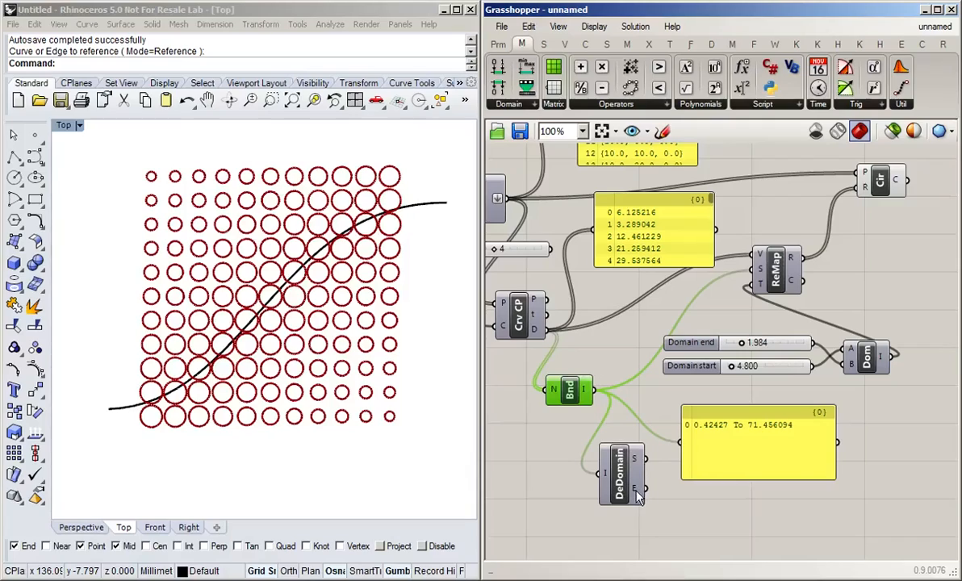
pyautogui.click(583, 320)
# Step: Delete the three panels listing the grid points, the curve distances and the Bounds domain
pyautogui.scroll(-1, 712, 314)
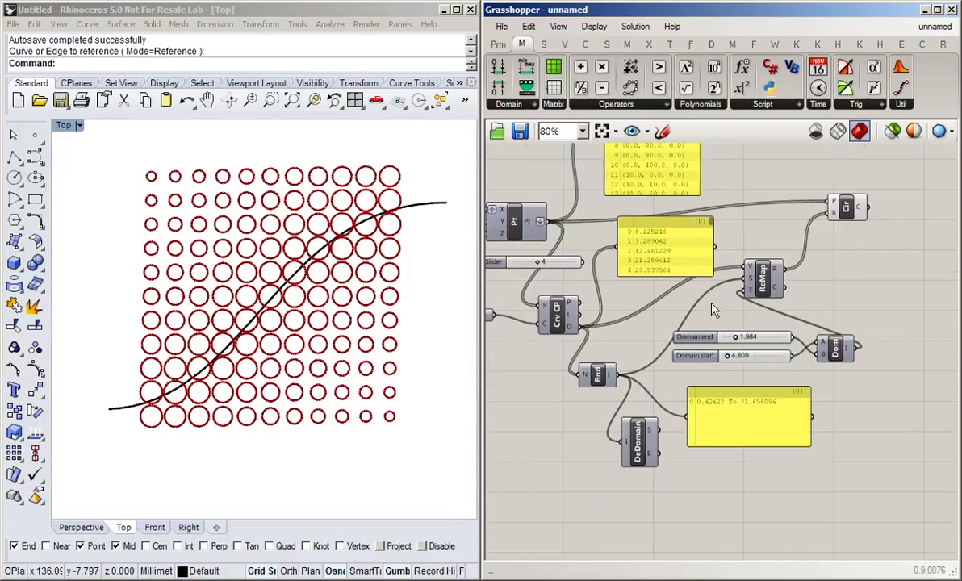
pyautogui.moveTo(834, 279); pyautogui.dragTo(834, 316, button='right')
pyautogui.click(662, 286)
pyautogui.keyDown('shift'); pyautogui.click(660, 196); pyautogui.keyUp('shift')
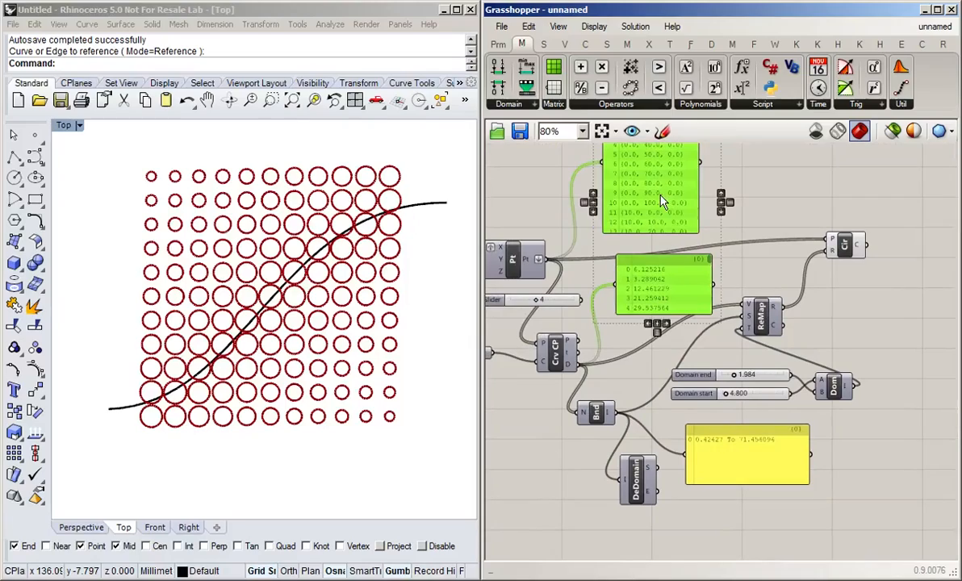
pyautogui.press('Delete')
pyautogui.click(734, 472)
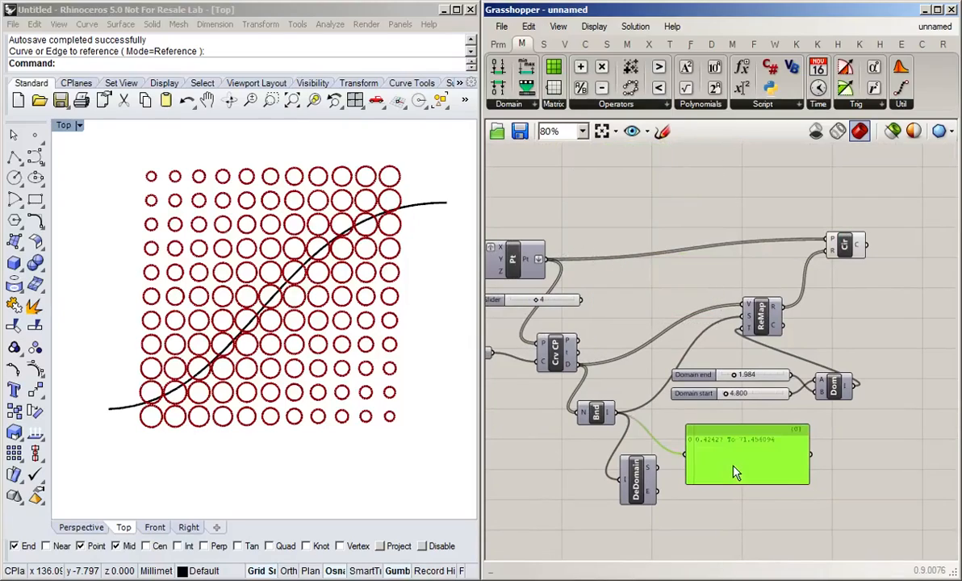
pyautogui.press('Delete')
# Step: Add a Boundary Surfaces component right of Circle and connect the circles to its Edges input
pyautogui.moveTo(773, 461); pyautogui.dragTo(689, 453, button='right')
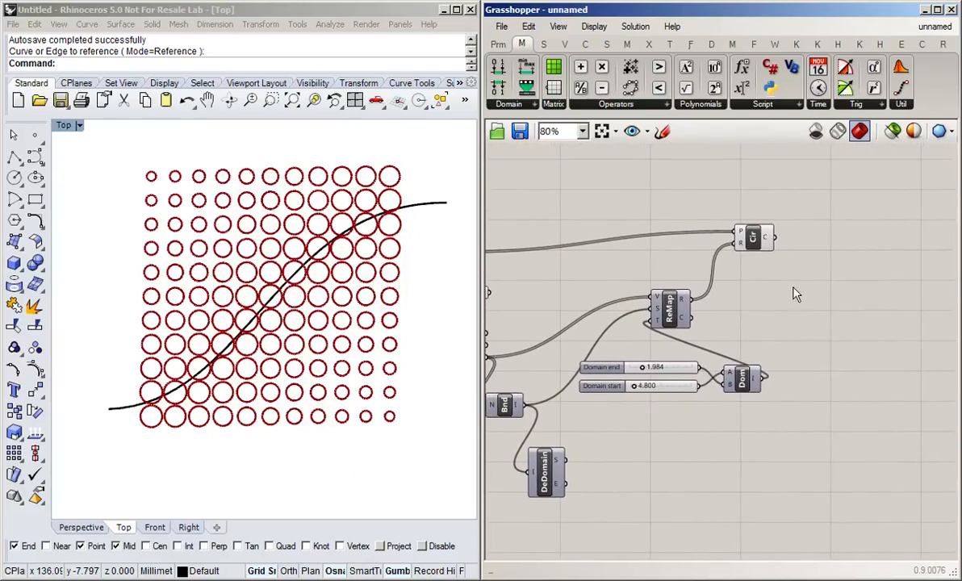
pyautogui.moveTo(795, 295); pyautogui.dragTo(668, 315, button='right')
pyautogui.doubleClick(726, 286)
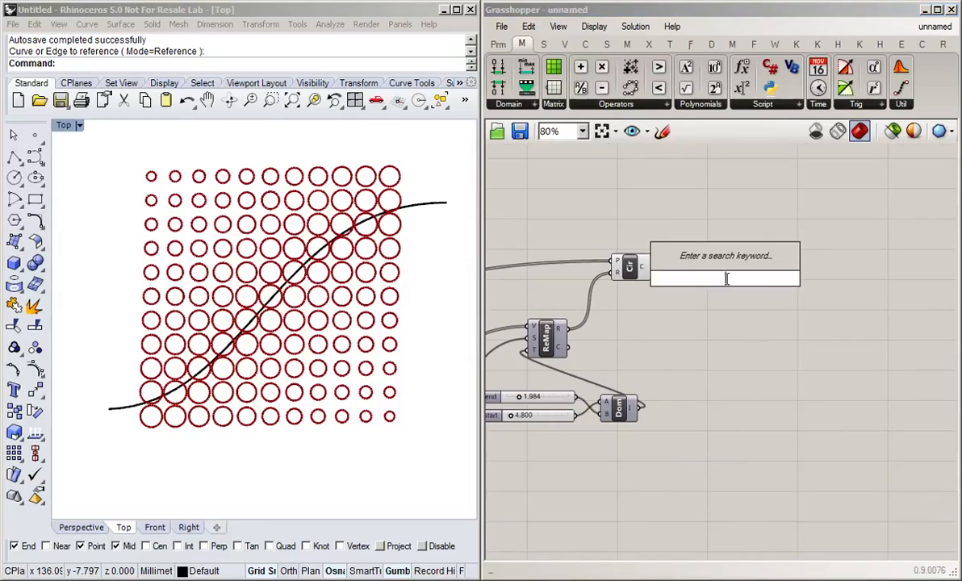
pyautogui.write('bounda')
pyautogui.press('Return')
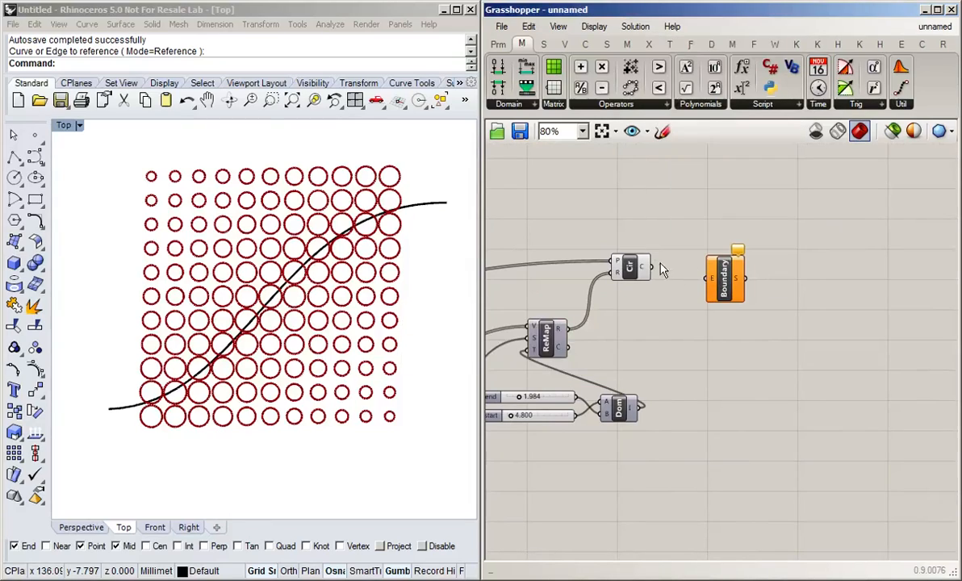
pyautogui.moveTo(684, 280); pyautogui.dragTo(709, 278)
pyautogui.click(626, 326)
pyautogui.moveTo(626, 326); pyautogui.dragTo(658, 321, button='right')
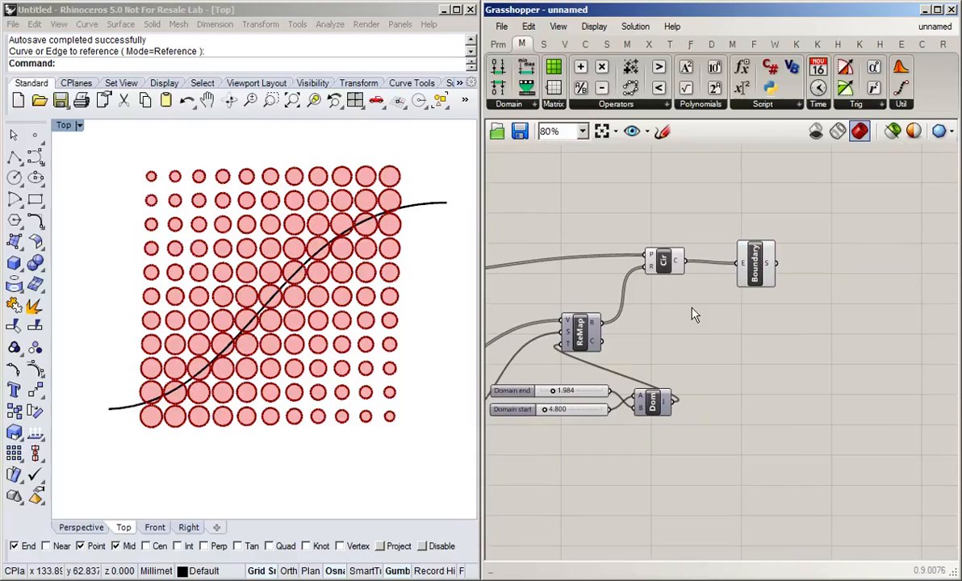
# Step: Hide the Circle component's preview and select Boundary Surfaces briefly to inspect the filled circles
pyautogui.click(674, 271)
pyautogui.middleClick(674, 271)
pyautogui.click(726, 226)
pyautogui.click(692, 157)
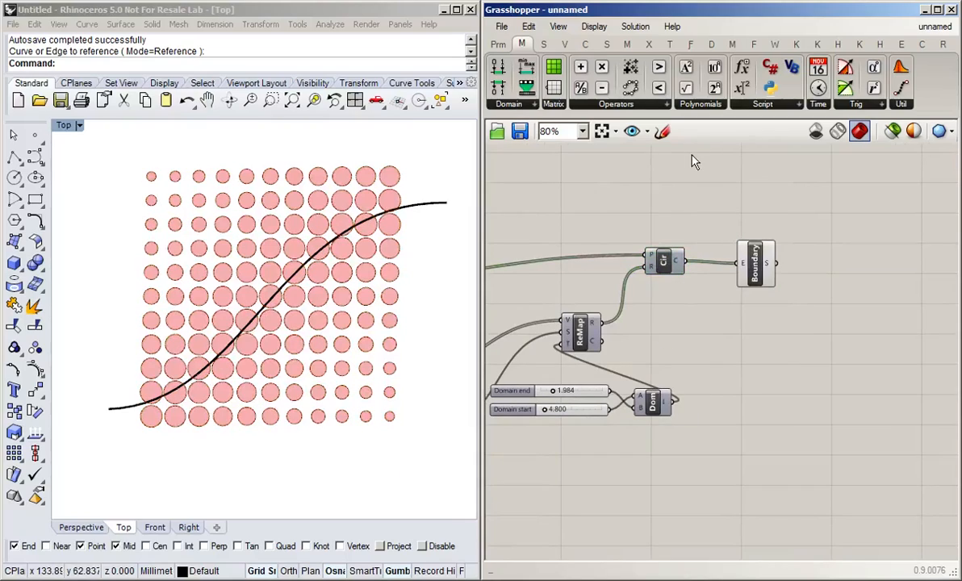
pyautogui.moveTo(713, 354); pyautogui.dragTo(715, 325, button='right')
pyautogui.click(752, 243)
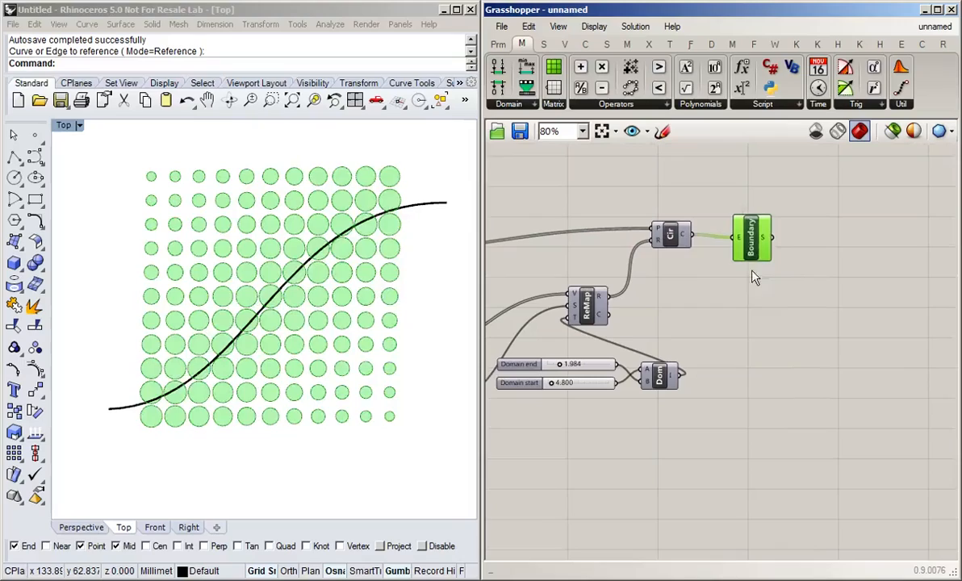
pyautogui.click(670, 314)
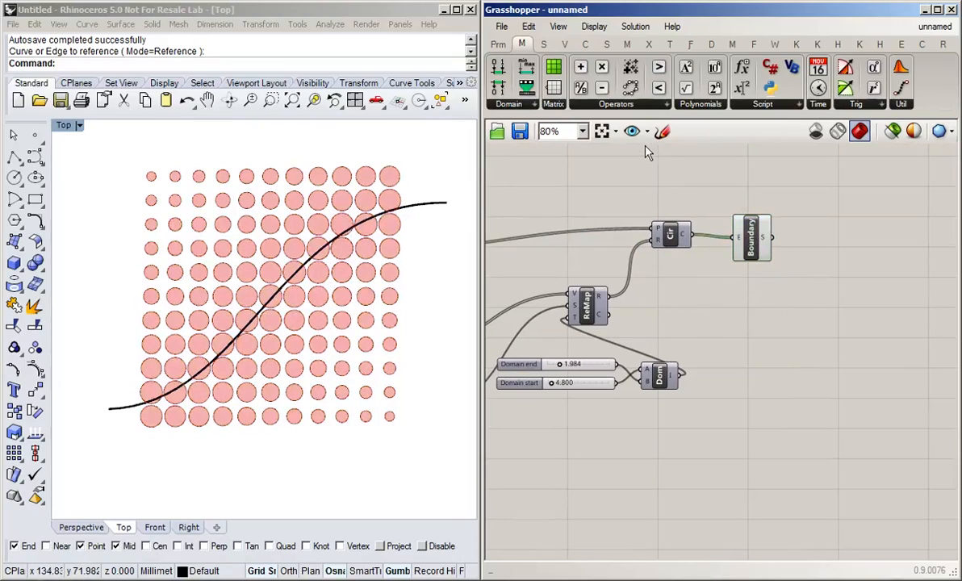
# Step: Add a Custom Preview component right of Boundary Surfaces and connect the surfaces to its Geometry input
pyautogui.click(586, 44)
pyautogui.click(607, 44)
pyautogui.click(627, 44)
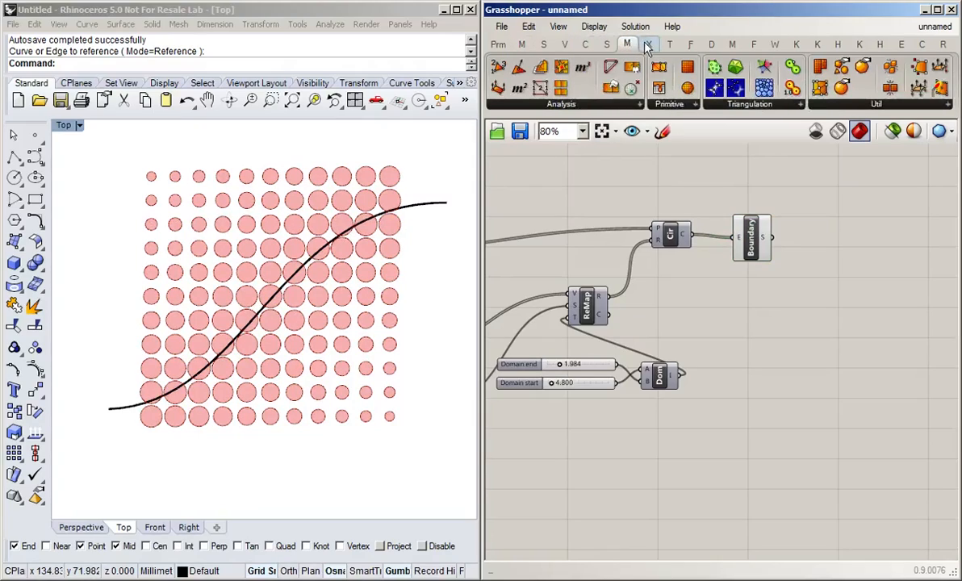
pyautogui.click(648, 45)
pyautogui.click(669, 45)
pyautogui.click(691, 44)
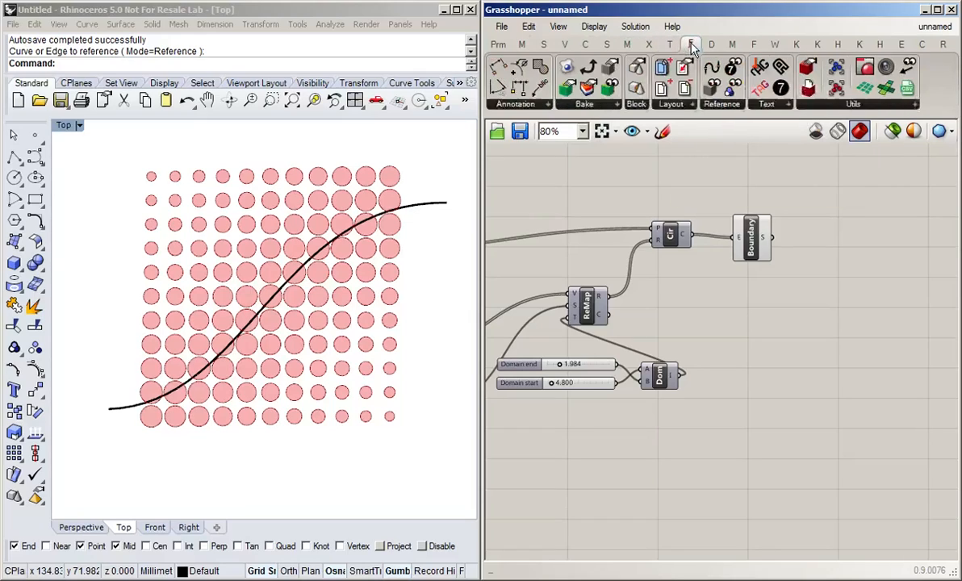
pyautogui.click(713, 45)
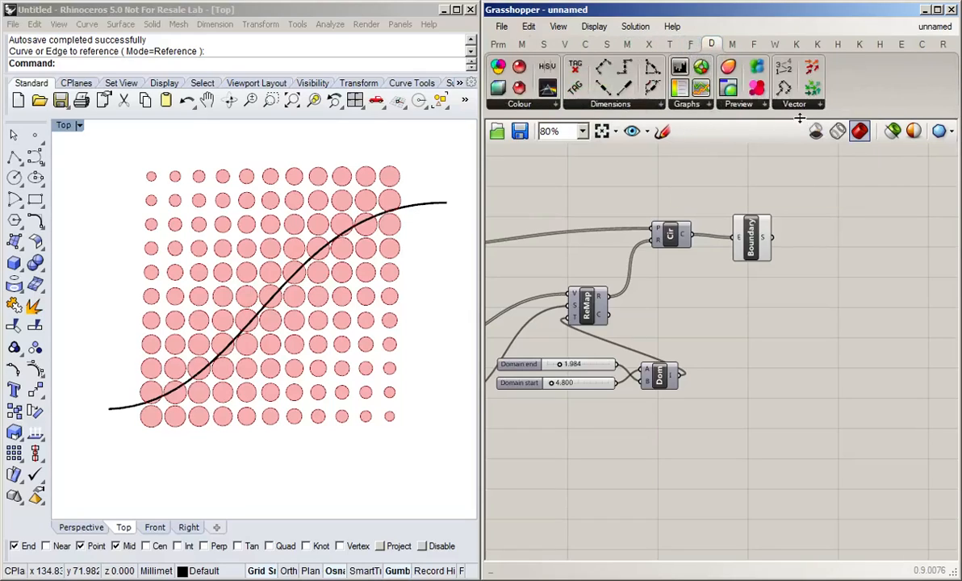
pyautogui.moveTo(742, 112)
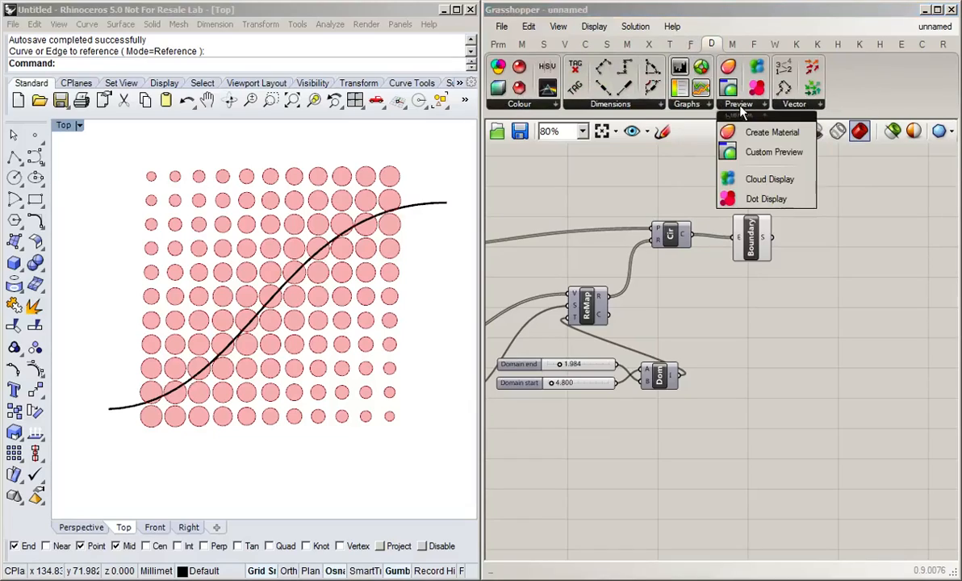
pyautogui.moveTo(701, 145); pyautogui.dragTo(847, 248)
pyautogui.click(816, 302)
pyautogui.scroll(3, 839, 246)
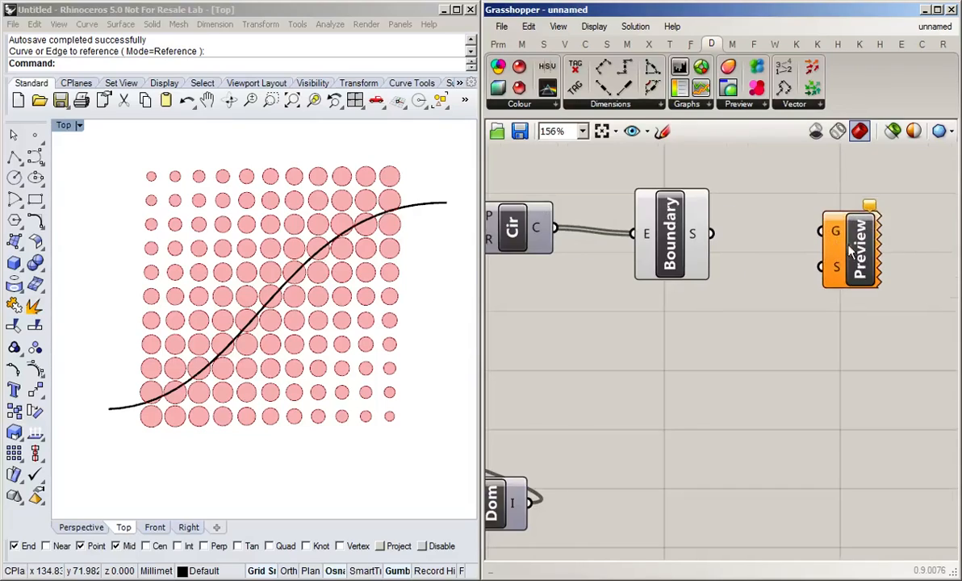
pyautogui.click(831, 249)
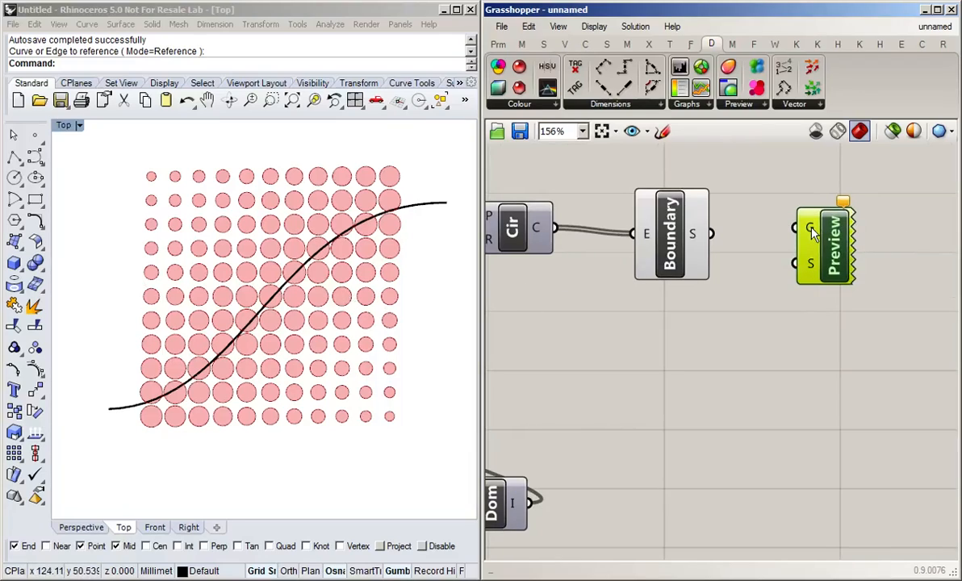
pyautogui.moveTo(713, 237); pyautogui.dragTo(793, 236)
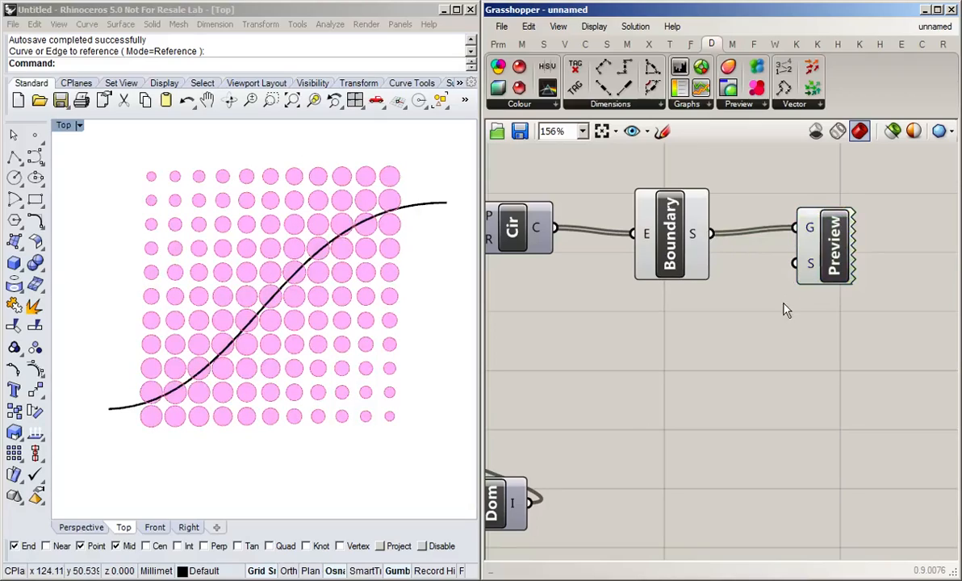
# Step: Hide the Boundary Surfaces preview and select Custom Preview briefly to inspect the geometry it displays
pyautogui.click(670, 242)
pyautogui.middleClick(676, 236)
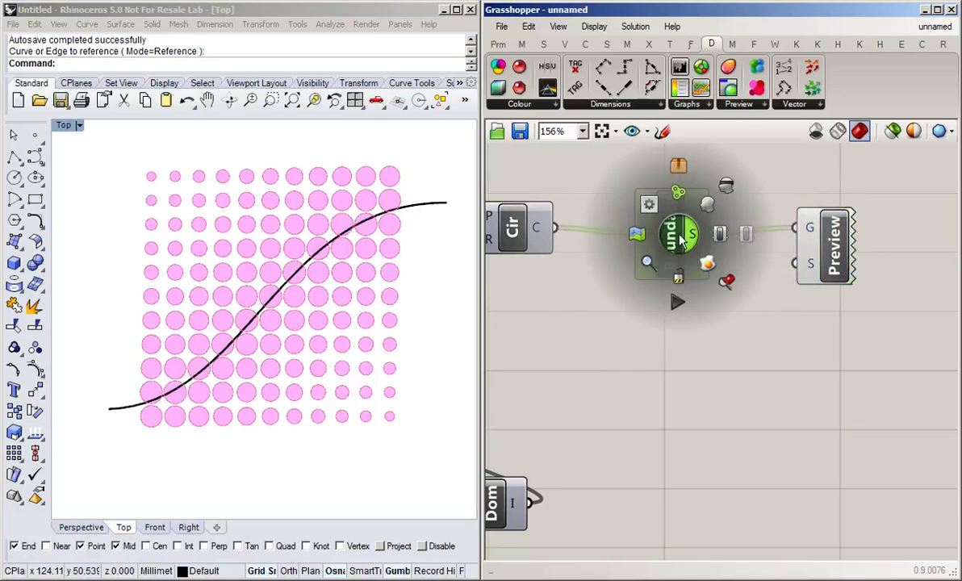
pyautogui.click(730, 178)
pyautogui.click(737, 175)
pyautogui.click(829, 240)
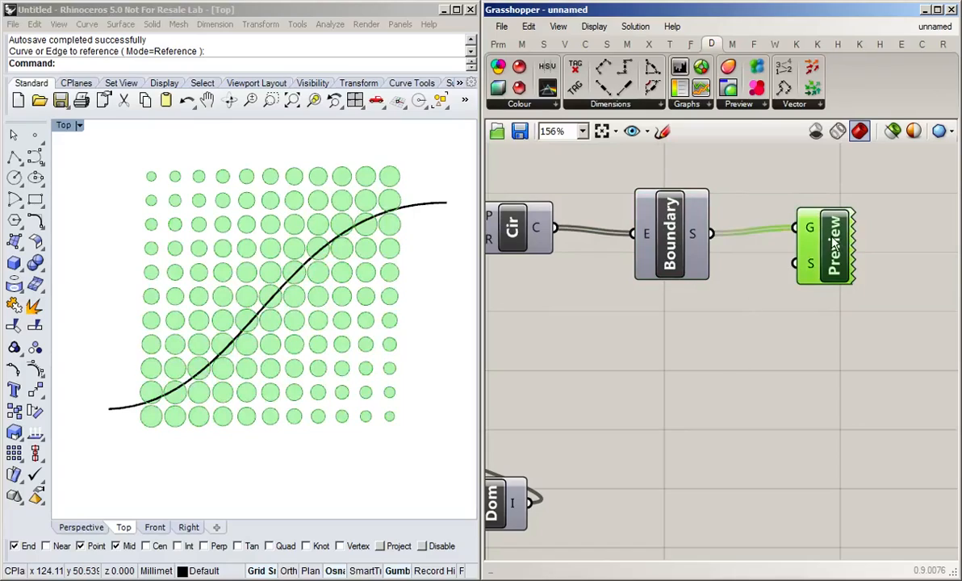
pyautogui.click(791, 388)
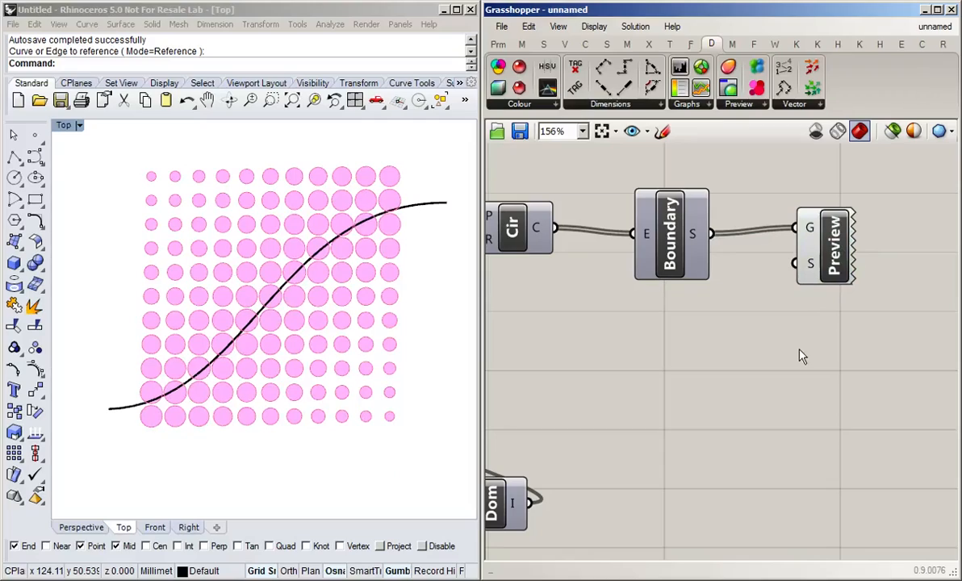
# Step: Add a Gradient component and position it below Boundary Surfaces and Custom Preview
pyautogui.click(744, 107)
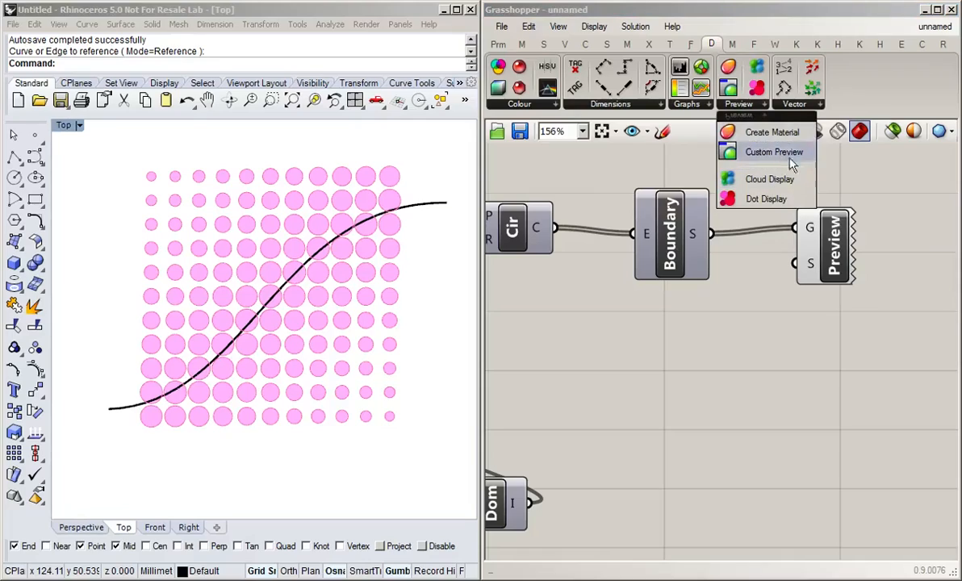
pyautogui.click(499, 44)
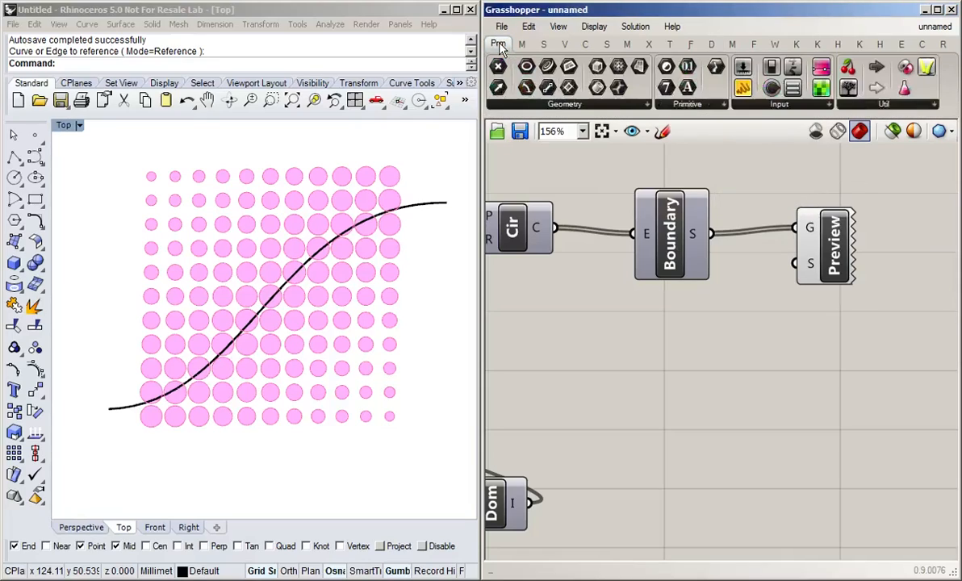
pyautogui.click(776, 105)
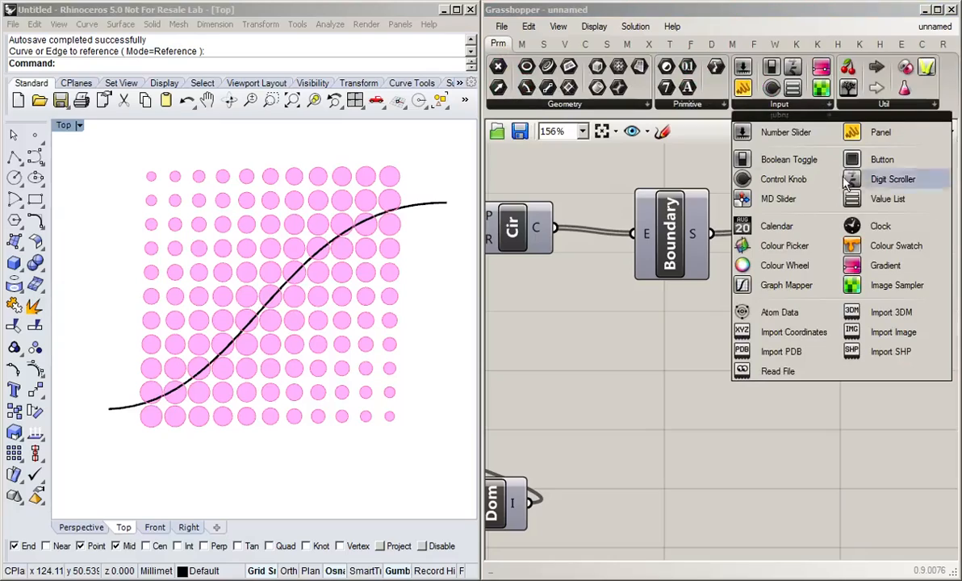
pyautogui.click(887, 267)
pyautogui.moveTo(744, 289); pyautogui.dragTo(676, 379)
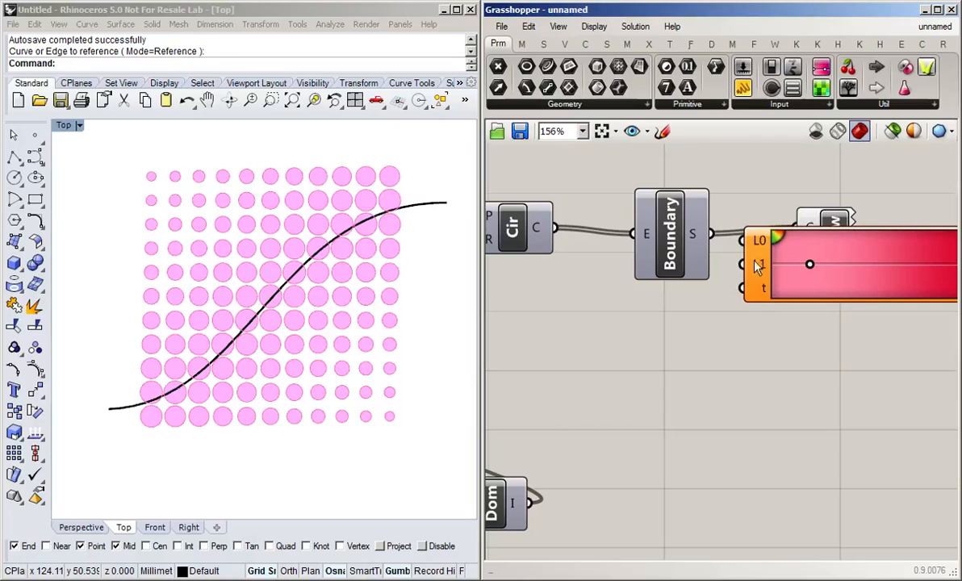
pyautogui.moveTo(741, 227); pyautogui.dragTo(509, 334)
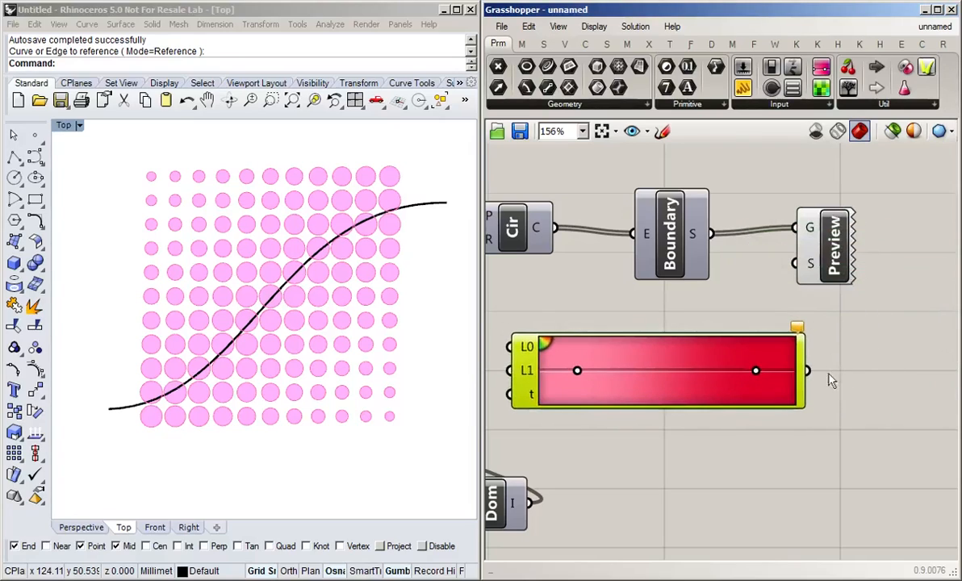
pyautogui.click(831, 381)
# Step: Try feeding the gradient output into Custom Preview's Shader input and remove that connection again
pyautogui.scroll(-3, 832, 381)
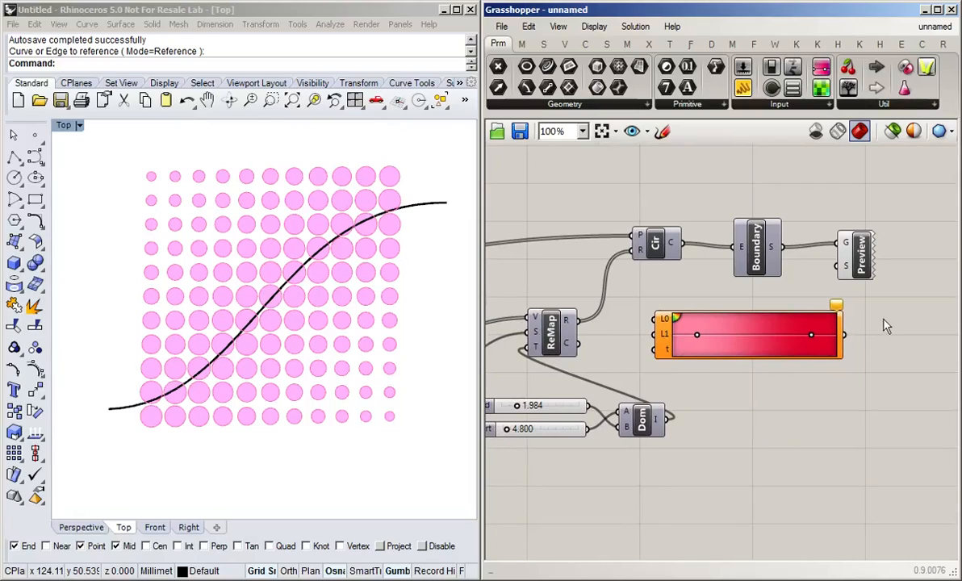
pyautogui.moveTo(849, 335); pyautogui.dragTo(837, 266)
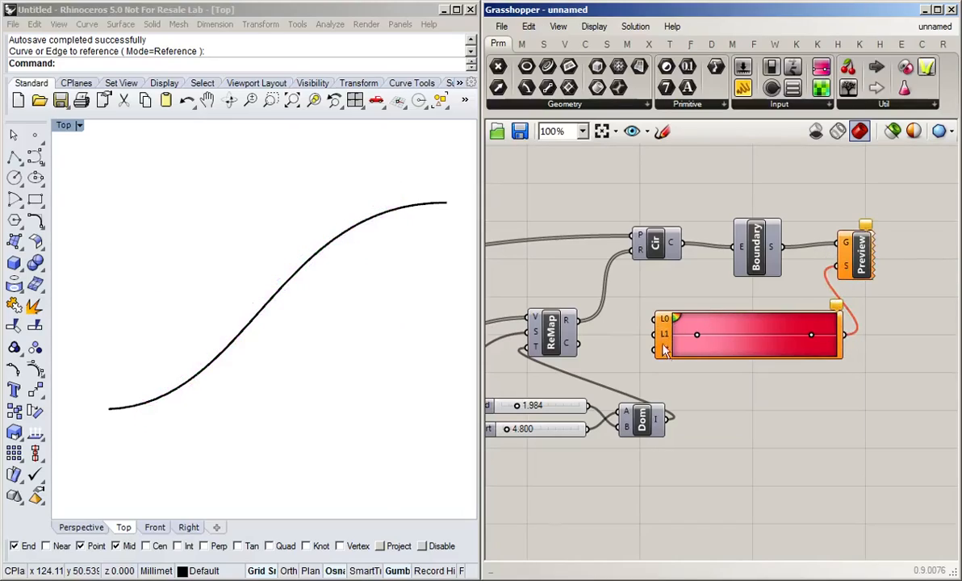
pyautogui.moveTo(813, 282); pyautogui.dragTo(848, 333)
pyautogui.moveTo(837, 266); pyautogui.dragTo(849, 331)
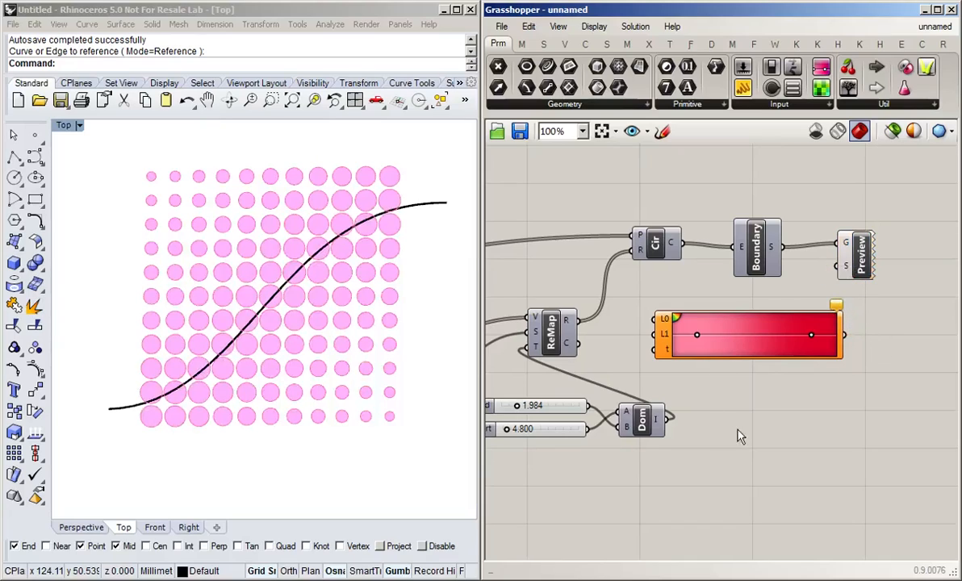
# Step: Check the gradient's L0, L1 and t inputs and connect Curve Closest Point's Distance output to t
pyautogui.scroll(1, 740, 436)
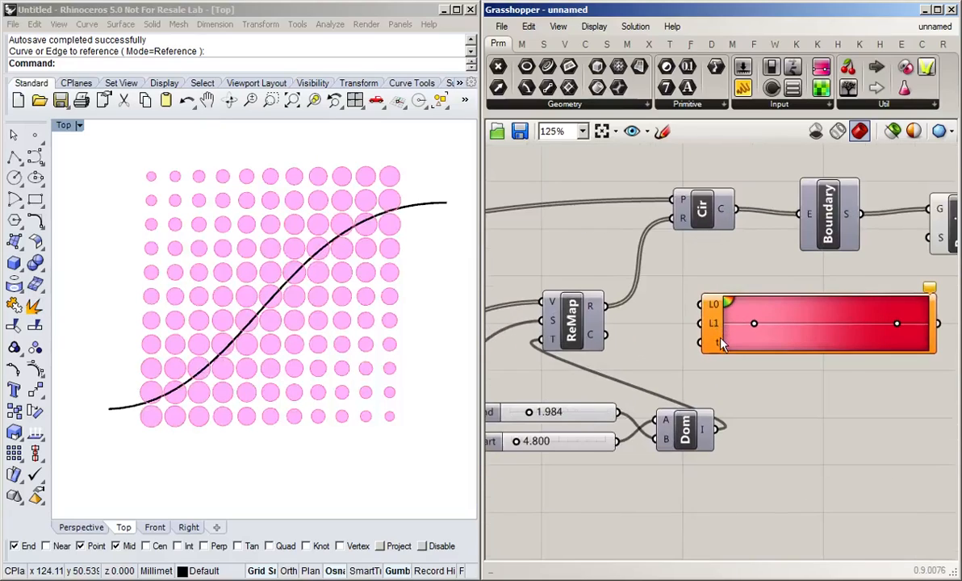
pyautogui.scroll(2, 716, 371)
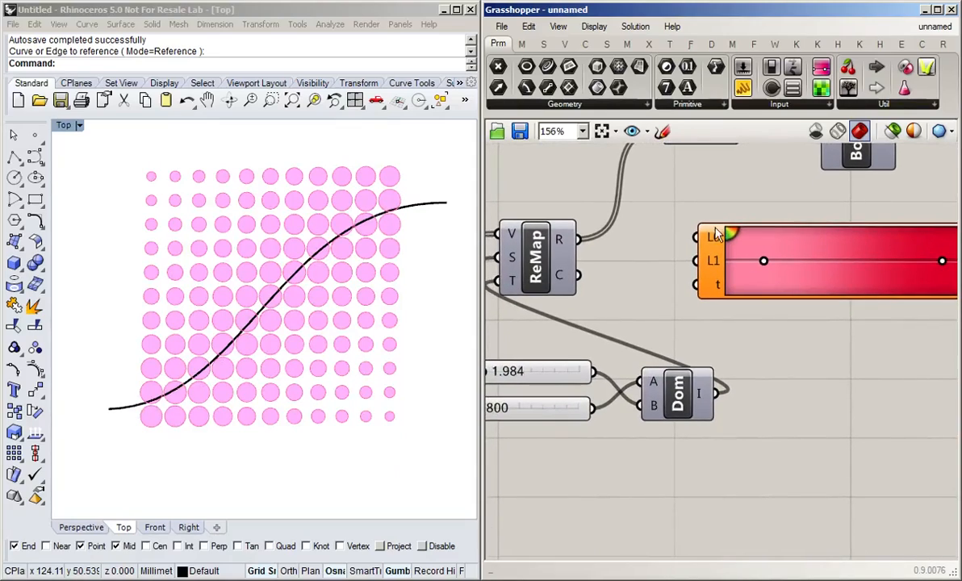
pyautogui.moveTo(719, 246)
pyautogui.moveTo(716, 269)
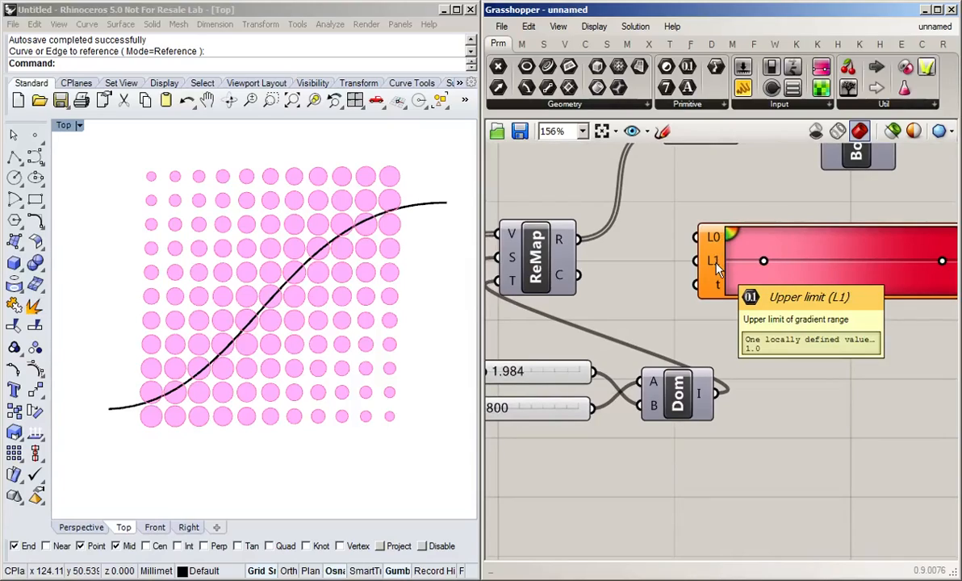
pyautogui.moveTo(718, 294)
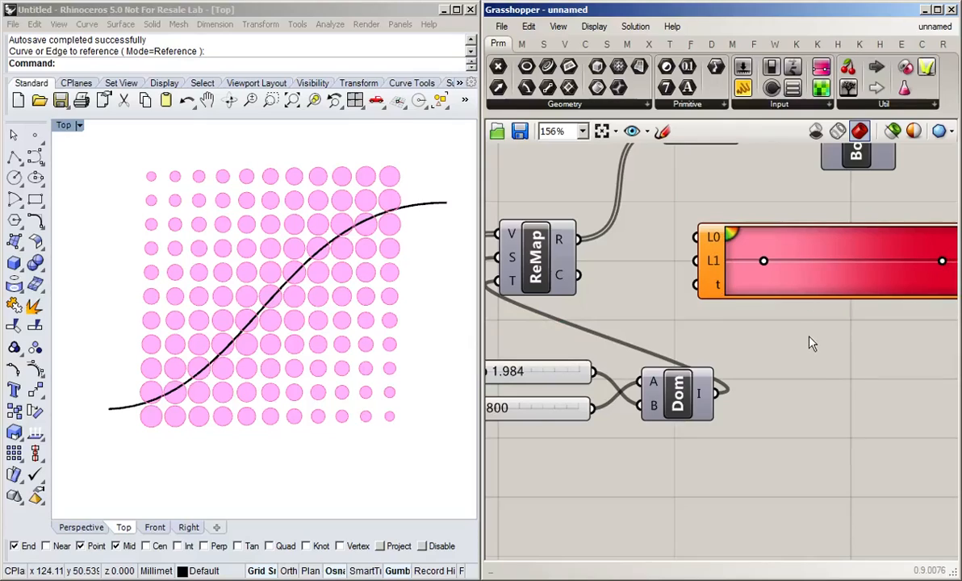
pyautogui.scroll(-1, 809, 344)
pyautogui.moveTo(809, 344); pyautogui.dragTo(762, 386, button='right')
pyautogui.scroll(-1, 787, 328)
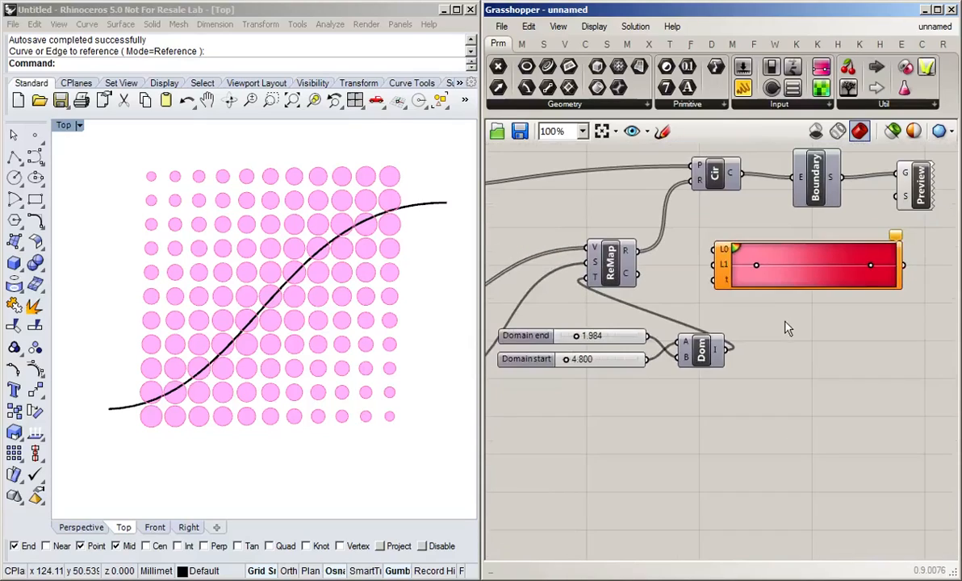
pyautogui.moveTo(787, 328); pyautogui.dragTo(799, 299, button='right')
pyautogui.scroll(-1, 822, 337)
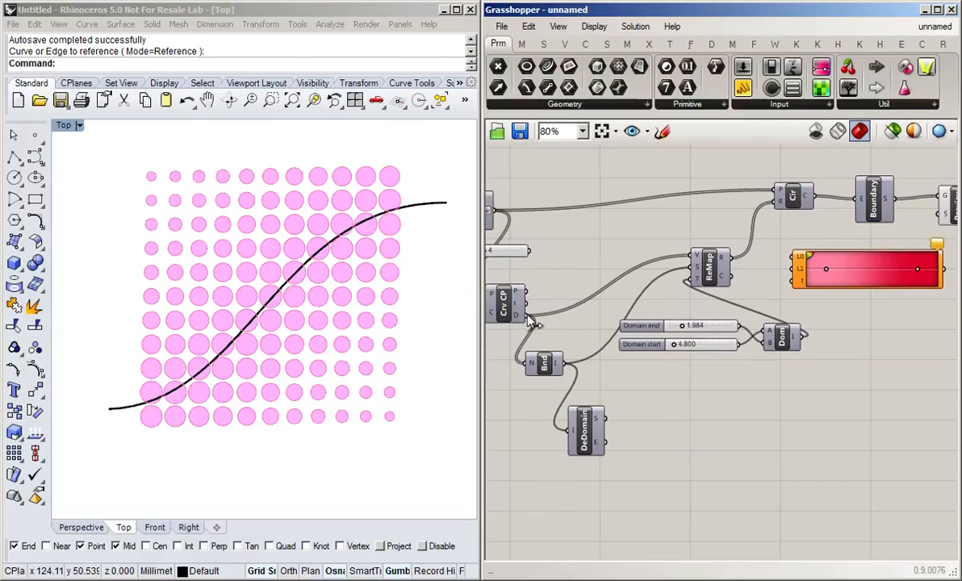
pyautogui.moveTo(670, 322); pyautogui.dragTo(833, 306)
pyautogui.moveTo(528, 316); pyautogui.dragTo(791, 286)
pyautogui.moveTo(858, 306); pyautogui.dragTo(725, 312, button='right')
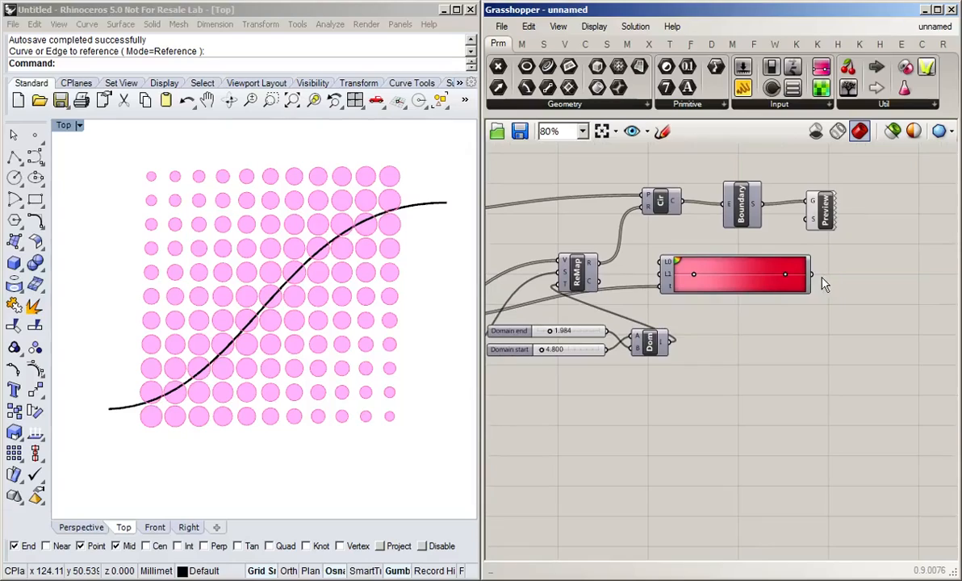
# Step: Shift Custom Preview slightly right and connect the gradient output to its Shader input
pyautogui.moveTo(813, 274); pyautogui.dragTo(857, 210)
pyautogui.click(860, 331)
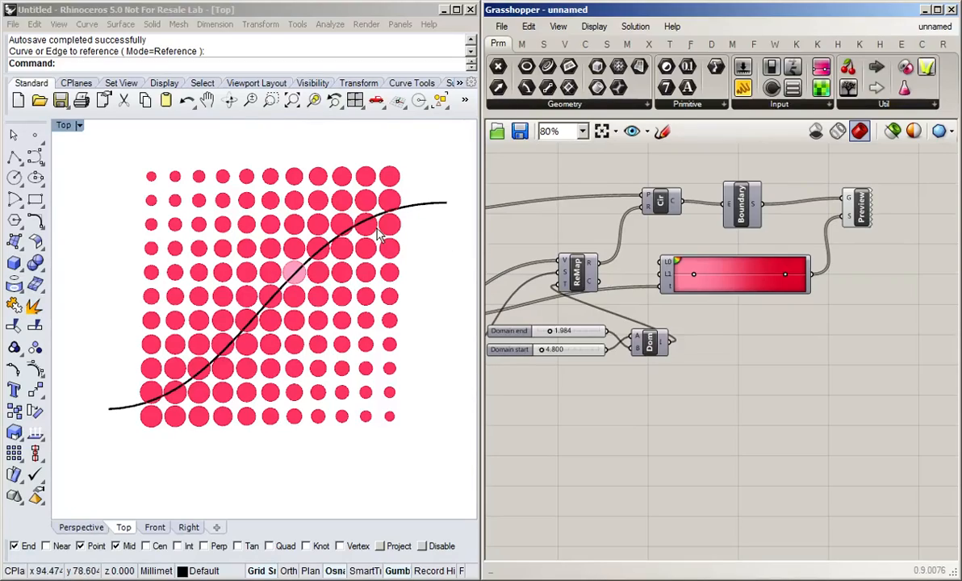
# Step: Move the ReMap component slightly up and to the left, away from the gradient's incoming wire
pyautogui.moveTo(747, 356); pyautogui.dragTo(839, 326, button='right')
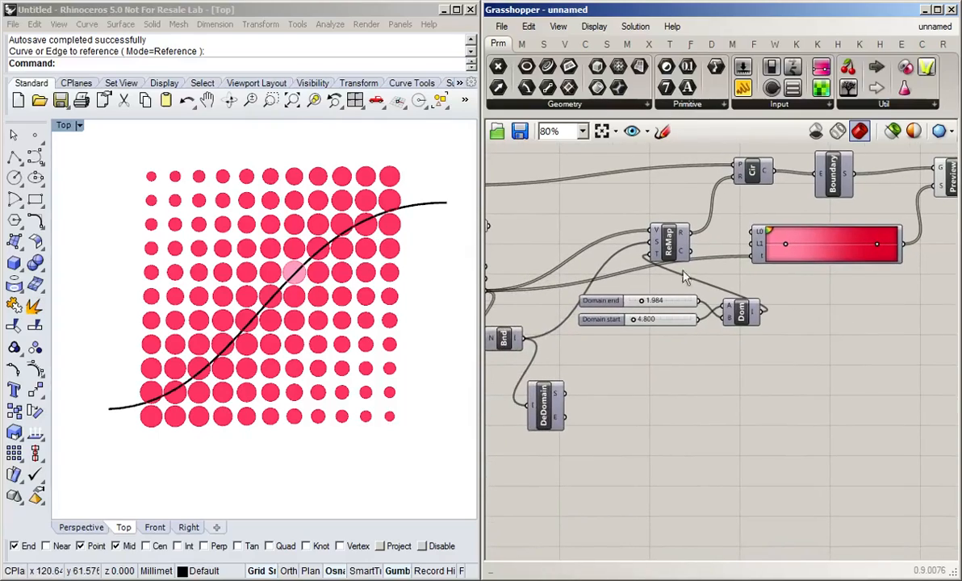
pyautogui.moveTo(670, 245); pyautogui.dragTo(653, 230)
pyautogui.click(850, 322)
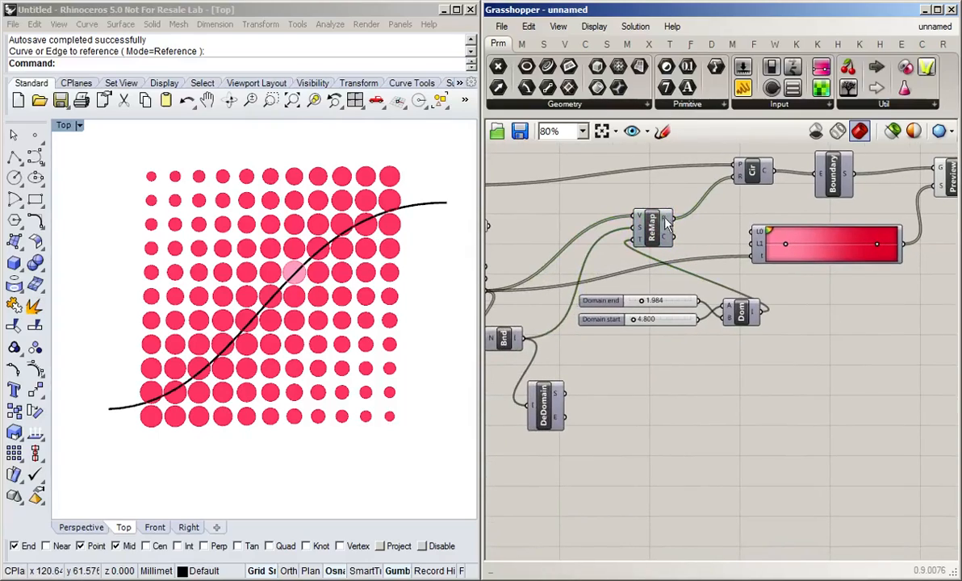
pyautogui.moveTo(667, 225)
pyautogui.scroll(-1, 682, 378)
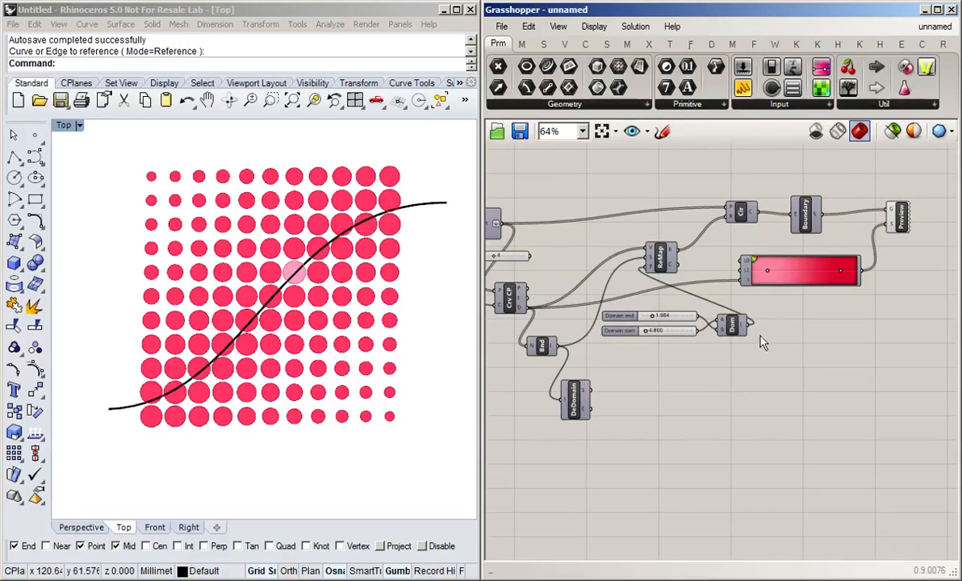
pyautogui.scroll(2, 712, 253)
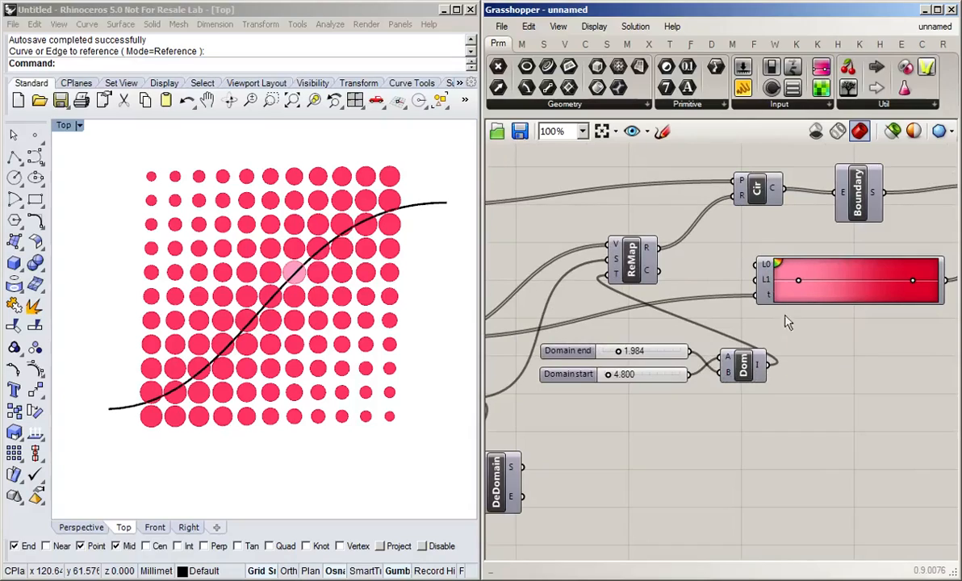
# Step: Move Deconstruct Domain below Construct Domain and place the gradient just to its right
pyautogui.scroll(-2, 782, 459)
pyautogui.moveTo(769, 463); pyautogui.dragTo(745, 403, button='right')
pyautogui.scroll(1, 639, 375)
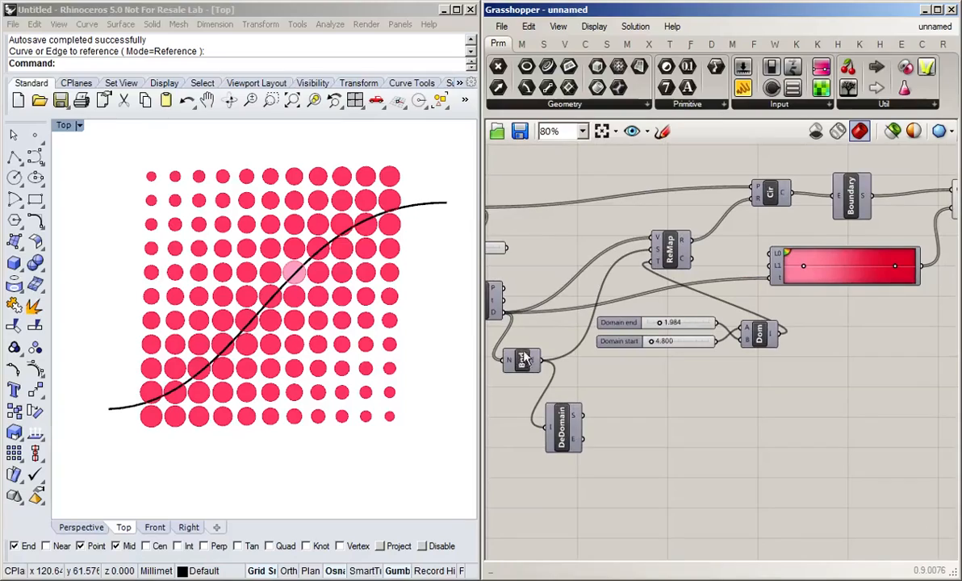
pyautogui.moveTo(565, 435); pyautogui.dragTo(723, 395)
pyautogui.moveTo(827, 265); pyautogui.dragTo(867, 372)
pyautogui.moveTo(845, 422); pyautogui.dragTo(768, 377, button='right')
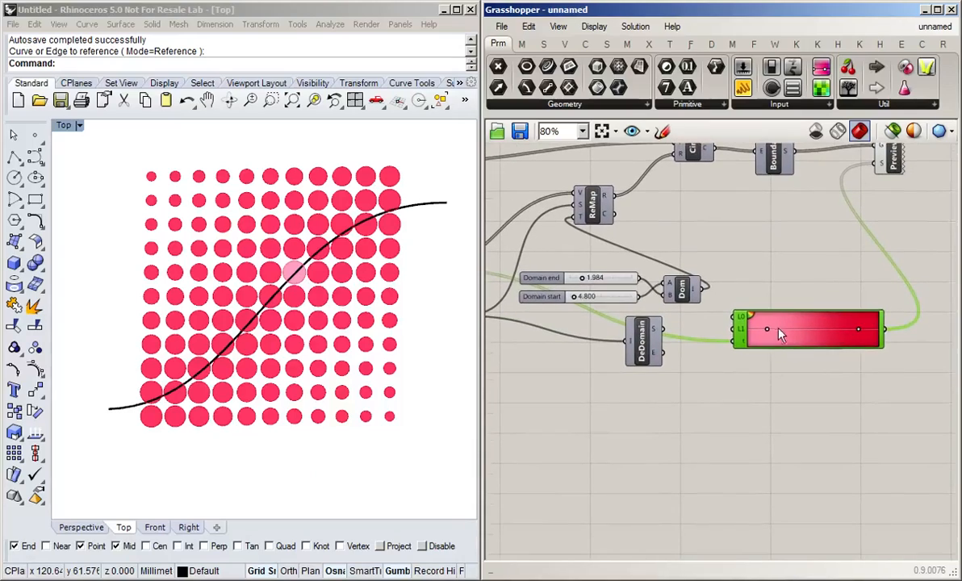
pyautogui.moveTo(782, 333); pyautogui.dragTo(789, 345)
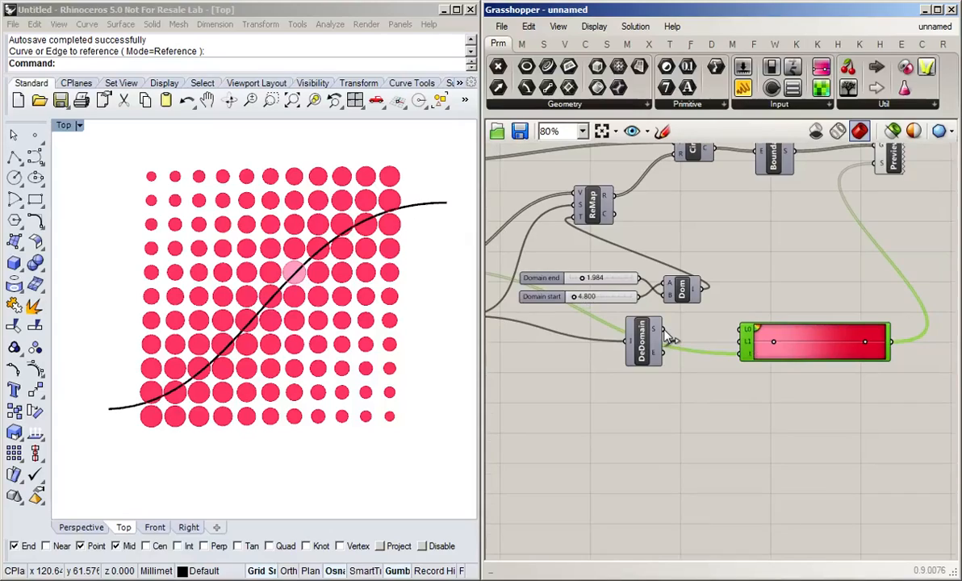
# Step: Connect Deconstruct Domain's Start output to the gradient's L0 input and its End output to L1
pyautogui.moveTo(665, 330); pyautogui.dragTo(746, 331)
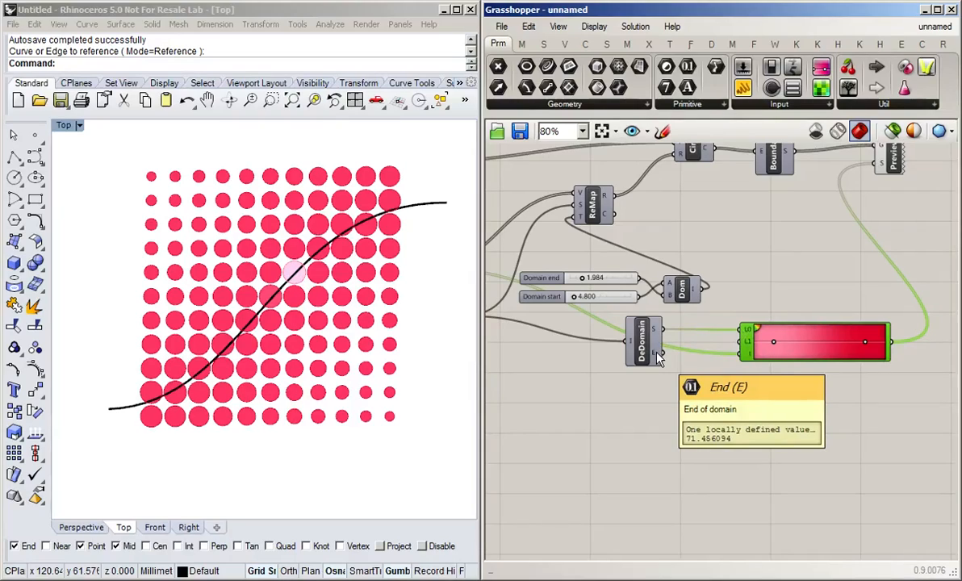
pyautogui.moveTo(660, 353); pyautogui.dragTo(742, 351)
pyautogui.click(730, 399)
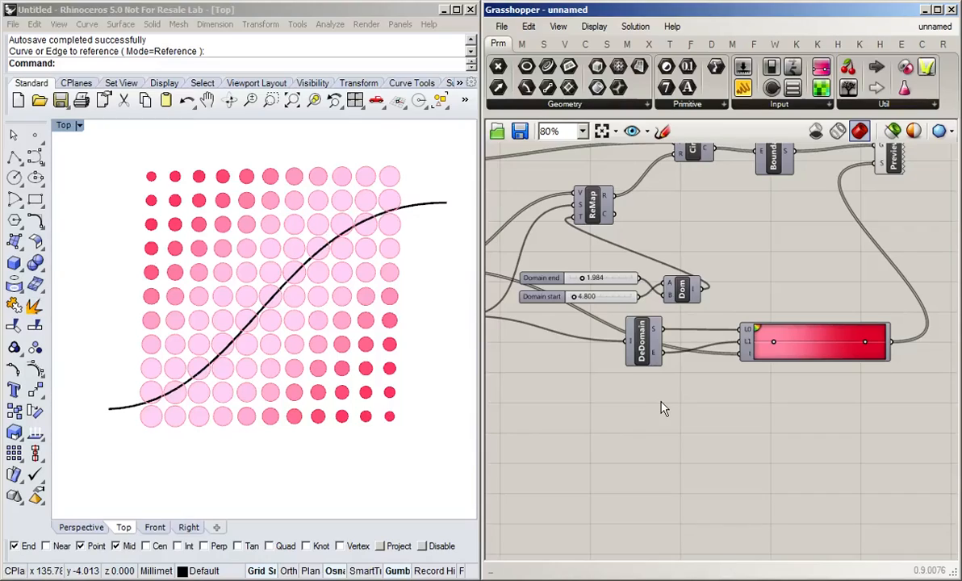
# Step: Move the Deconstruct Domain component down and to the left, clear of the distance wire running to the gradient
pyautogui.moveTo(661, 410); pyautogui.dragTo(726, 388, button='right')
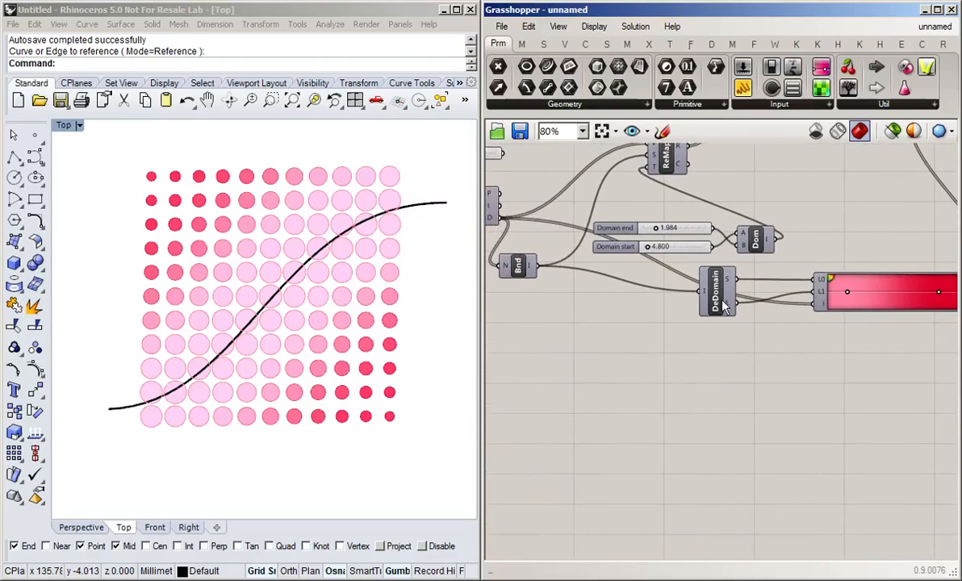
pyautogui.moveTo(724, 306); pyautogui.dragTo(679, 351)
pyautogui.click(606, 323)
pyautogui.moveTo(577, 276); pyautogui.dragTo(624, 273, button='right')
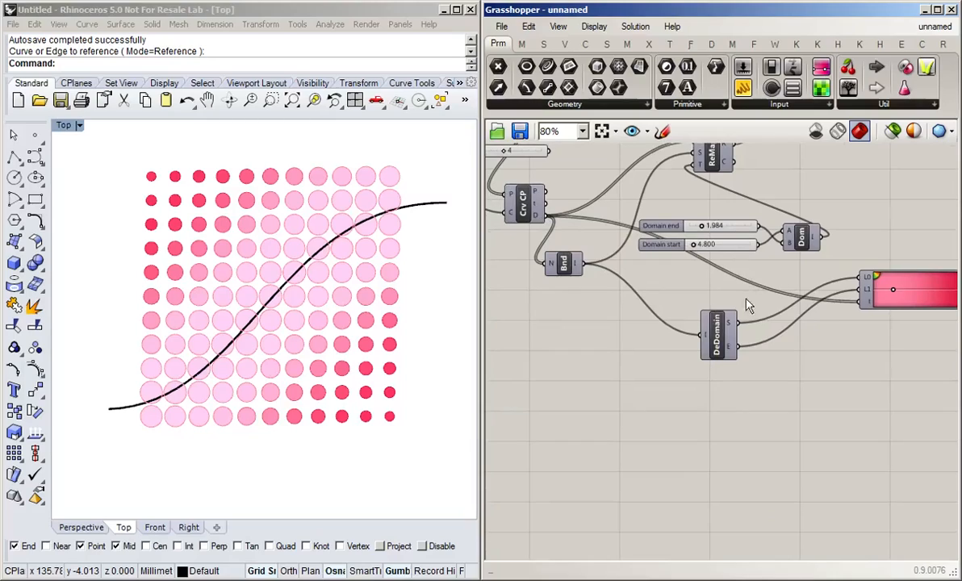
# Step: Delete the Deconstruct Domain component and place a new ReMap component below and to the left of the gradient
pyautogui.click(715, 337)
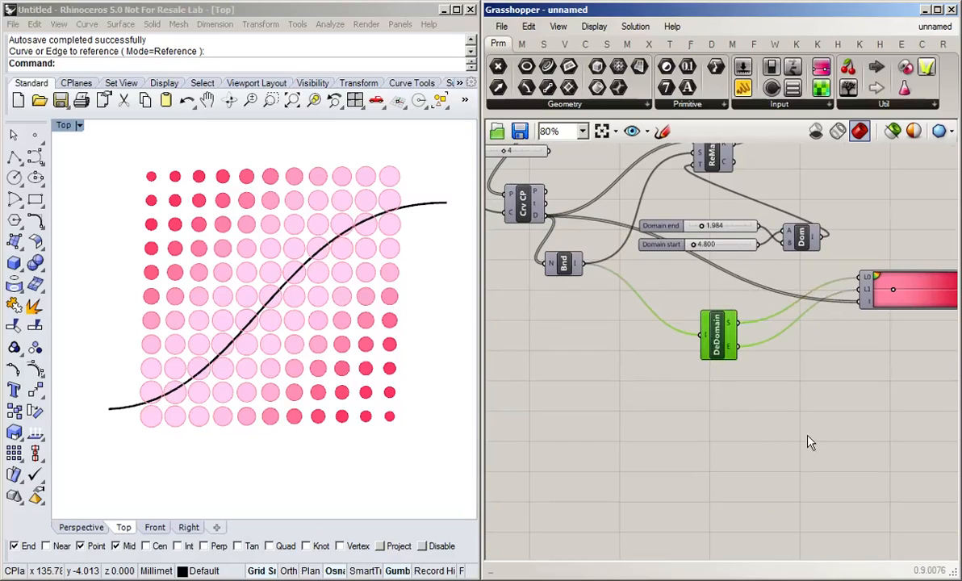
pyautogui.press('Delete')
pyautogui.doubleClick(749, 365)
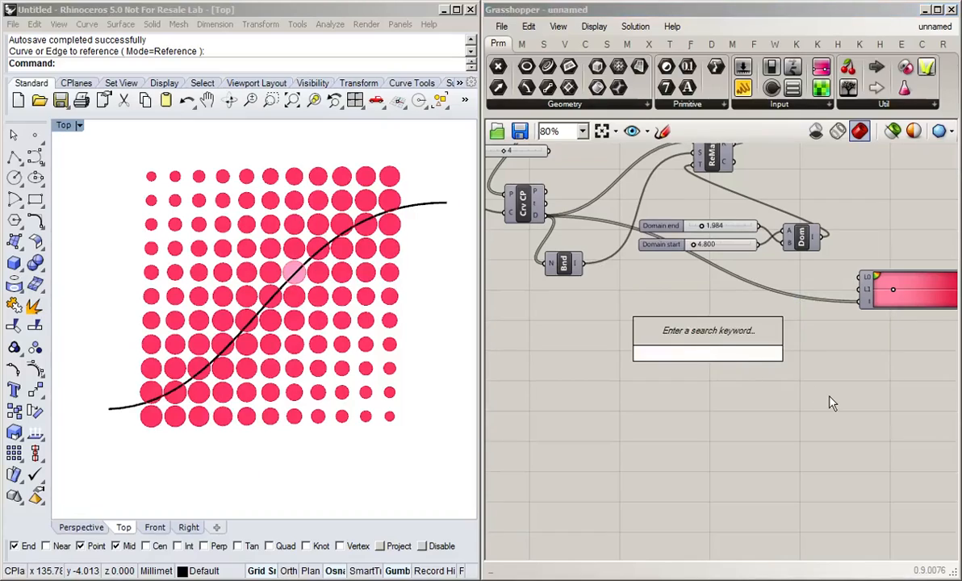
pyautogui.write('remap')
pyautogui.press('Return')
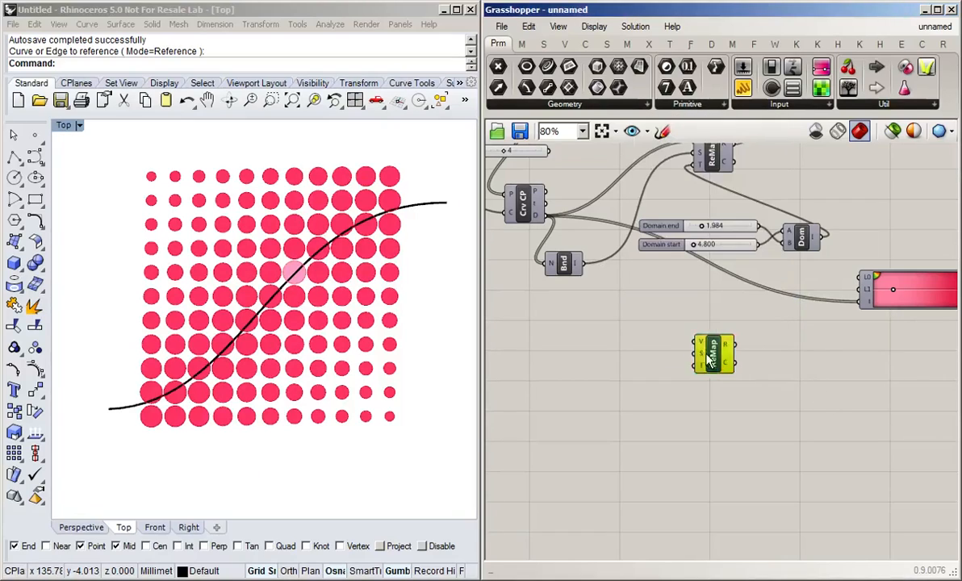
pyautogui.moveTo(710, 359); pyautogui.dragTo(776, 351)
pyautogui.click(789, 412)
# Step: Add a Construct Domain component beside the new ReMap and connect its output to ReMap's T input
pyautogui.doubleClick(682, 370)
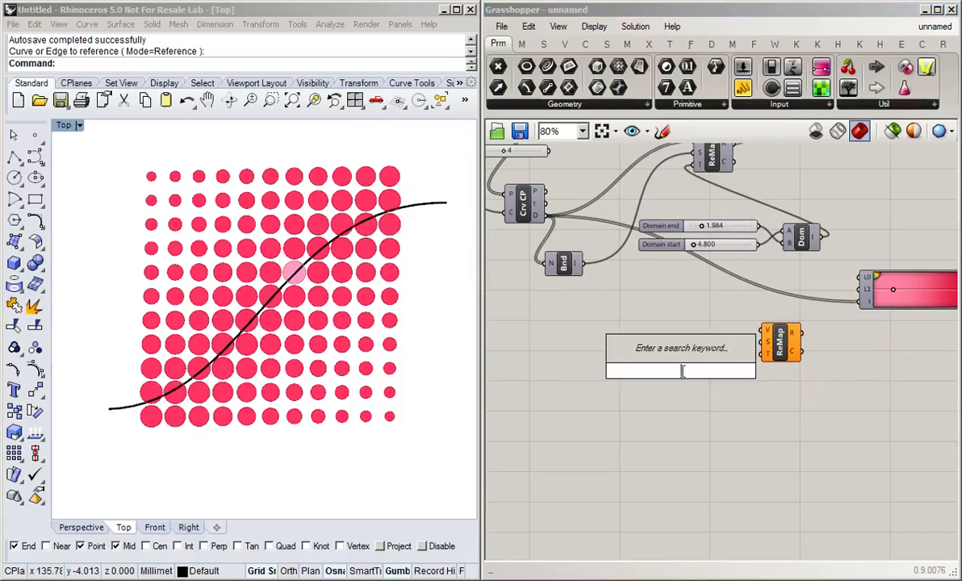
pyautogui.write('con')
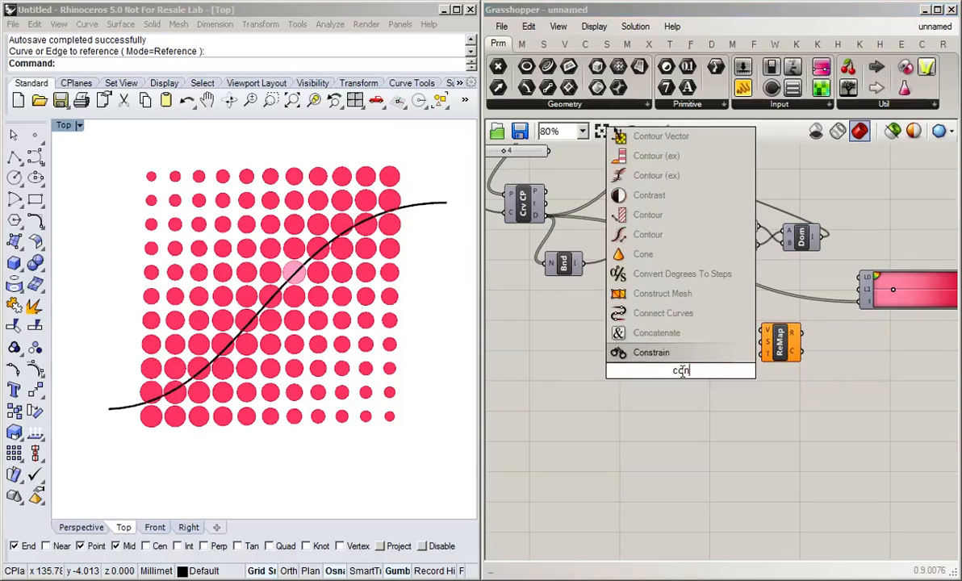
pyautogui.write(' dom')
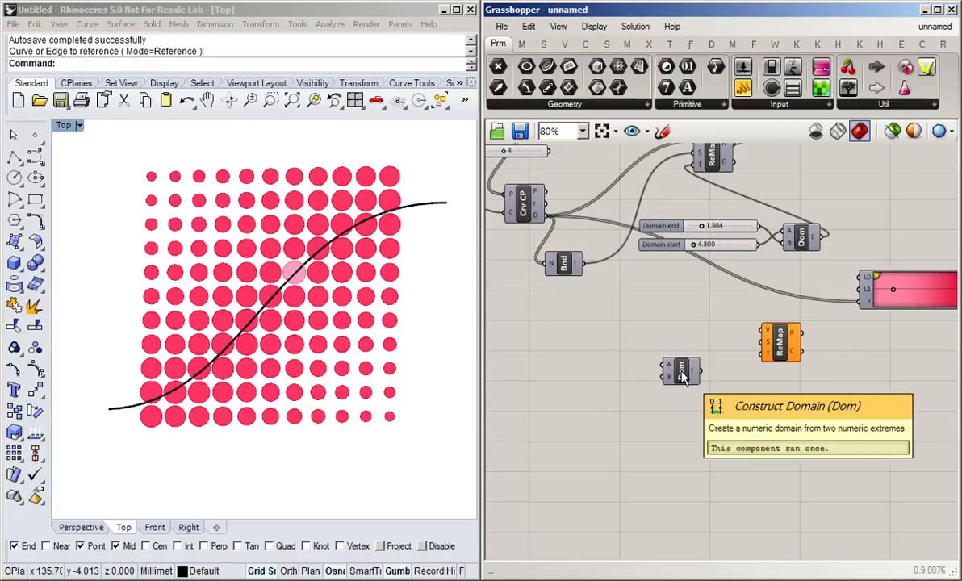
pyautogui.moveTo(682, 377); pyautogui.dragTo(699, 373)
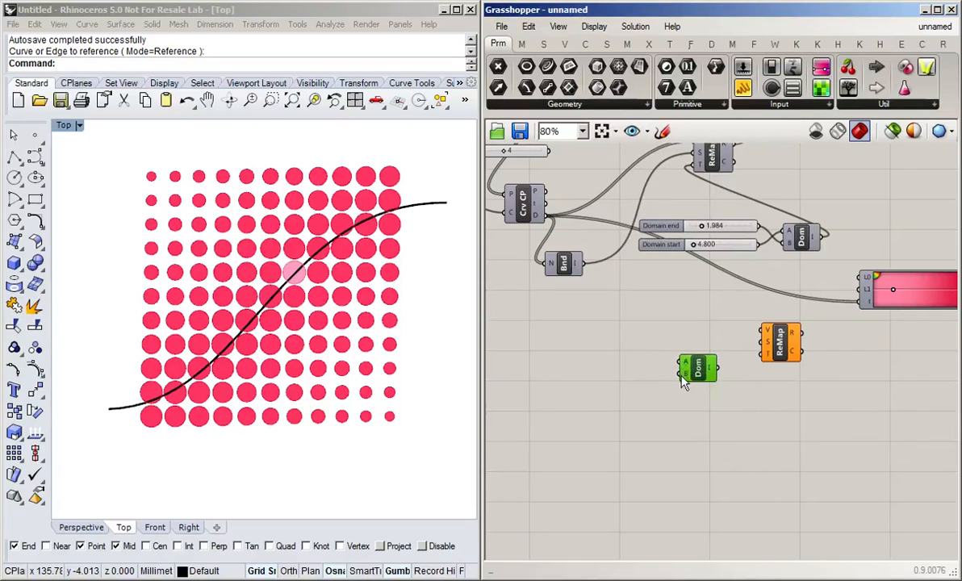
pyautogui.scroll(2, 763, 384)
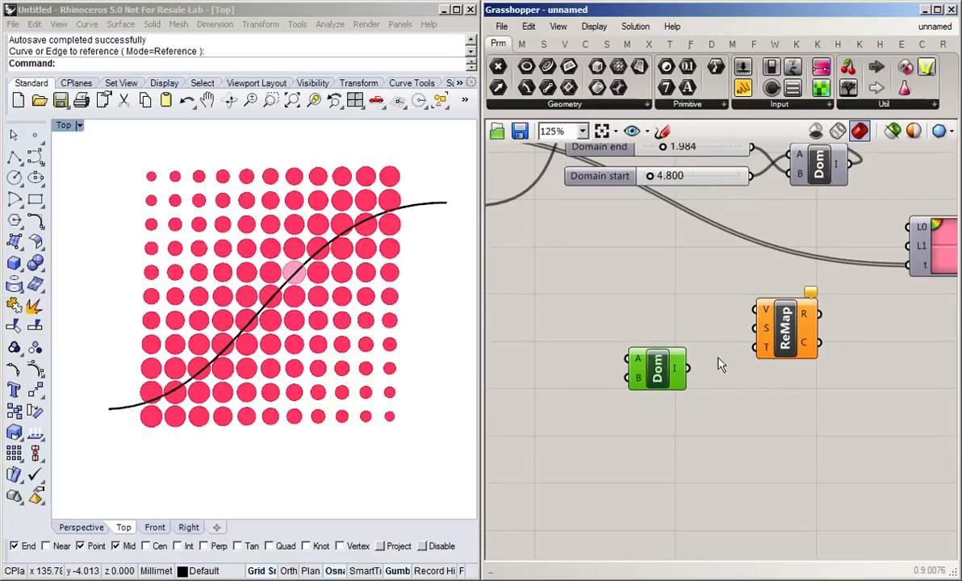
pyautogui.moveTo(691, 369); pyautogui.dragTo(757, 347)
pyautogui.click(639, 274)
# Step: Connect the Bounds output to the new ReMap's S input and Curve Closest Point's D output to its V input
pyautogui.scroll(-1, 689, 306)
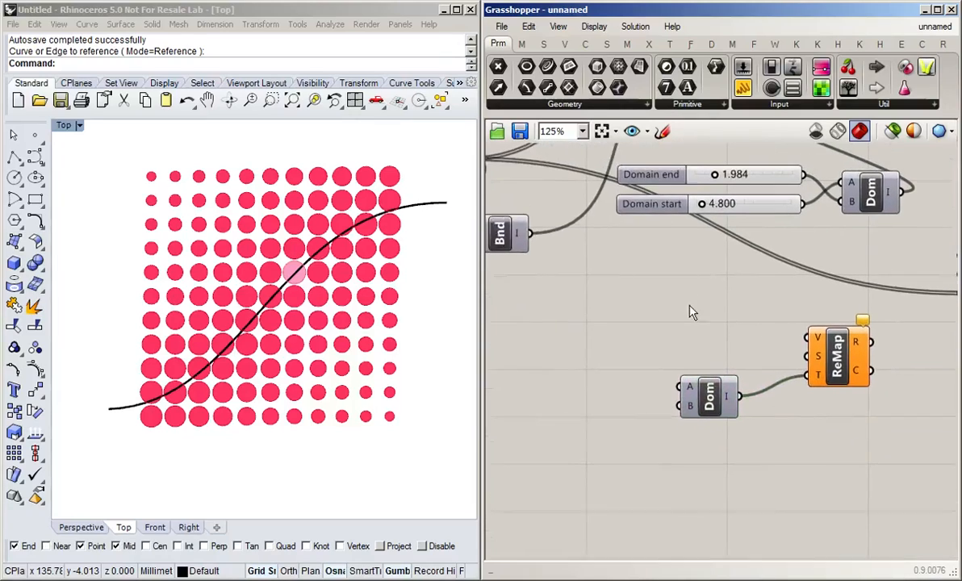
pyautogui.moveTo(727, 301); pyautogui.dragTo(716, 336, button='right')
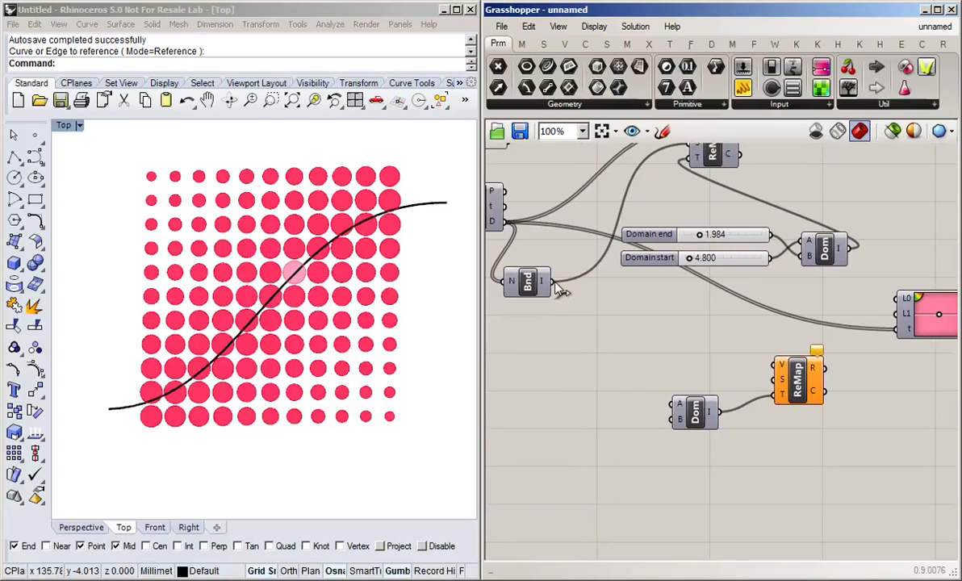
pyautogui.moveTo(548, 282); pyautogui.dragTo(773, 380)
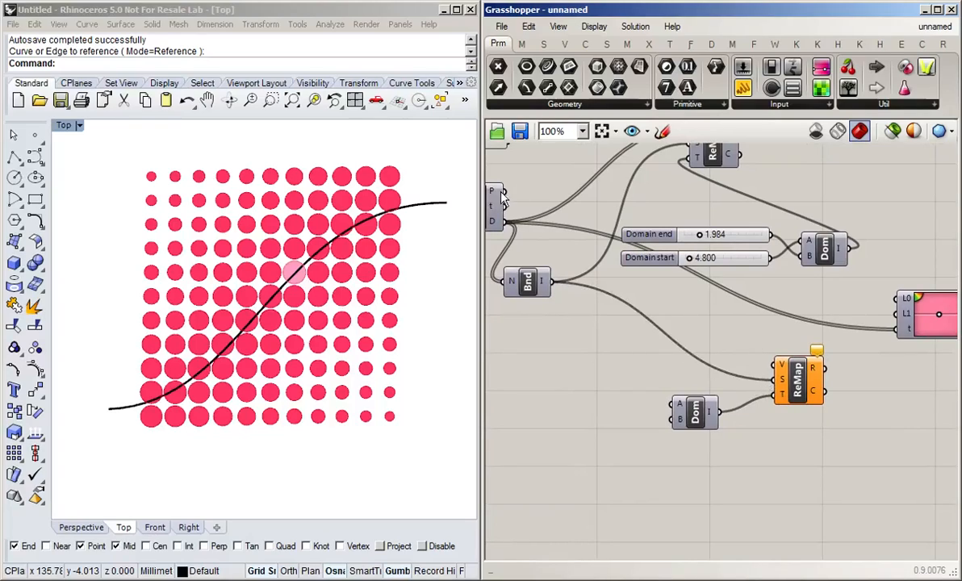
pyautogui.moveTo(508, 226); pyautogui.dragTo(777, 365)
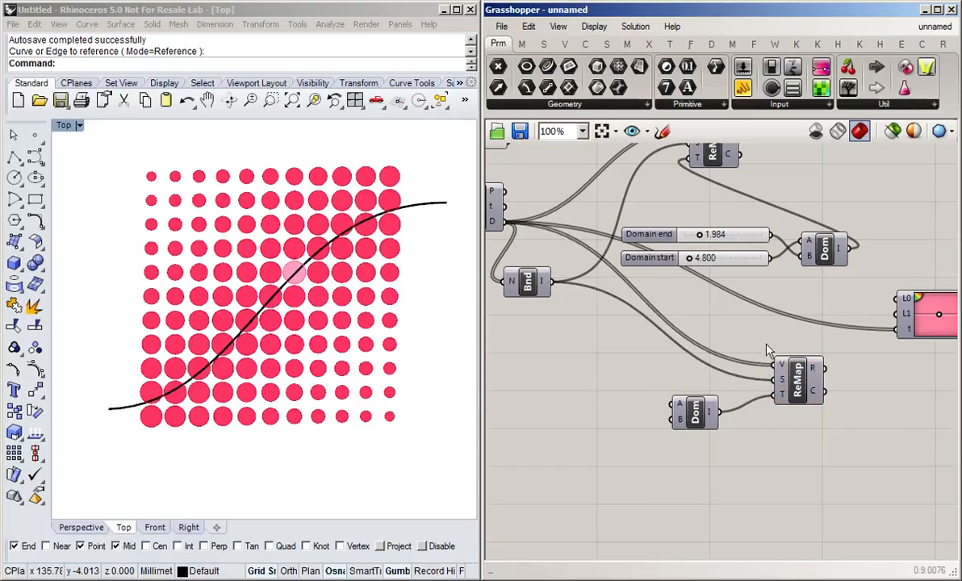
# Step: Add a panel below the gradient, connect the new ReMap's R output to it and scroll to the end of its list
pyautogui.moveTo(885, 405); pyautogui.dragTo(700, 381, button='right')
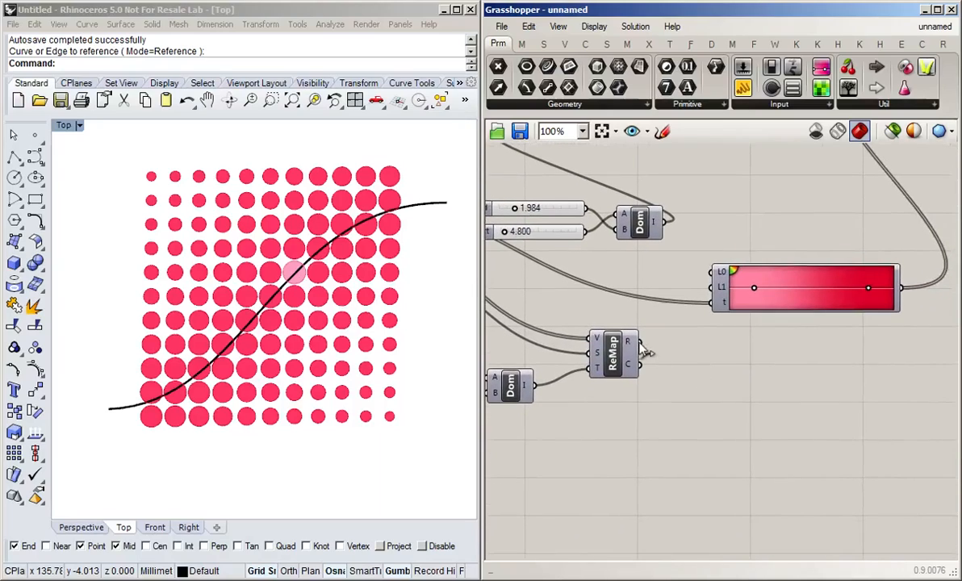
pyautogui.doubleClick(721, 388)
pyautogui.write('pan')
pyautogui.press('Return')
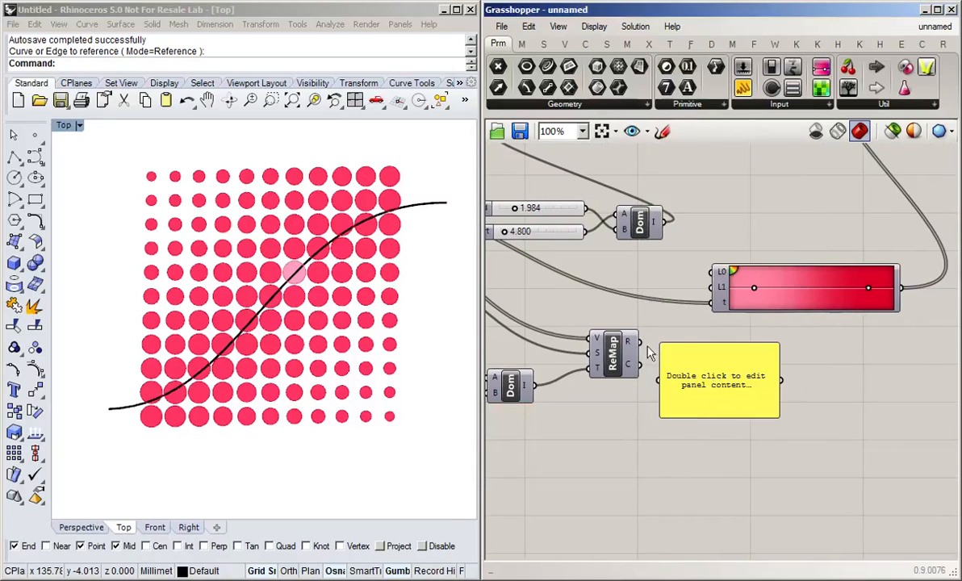
pyautogui.moveTo(639, 342); pyautogui.dragTo(660, 379)
pyautogui.moveTo(764, 390); pyautogui.dragTo(829, 386)
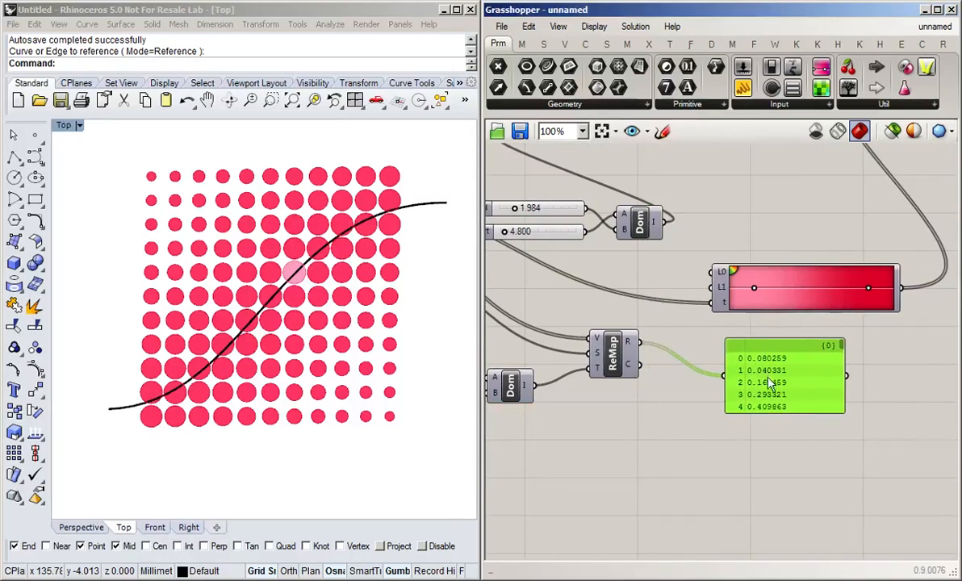
pyautogui.moveTo(842, 345); pyautogui.dragTo(841, 419)
pyautogui.moveTo(803, 378); pyautogui.dragTo(799, 422)
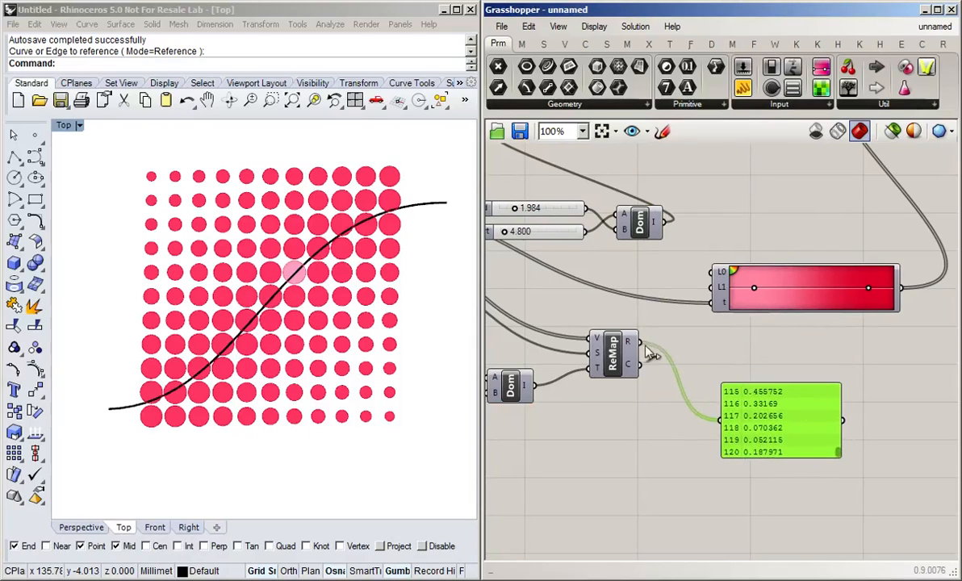
# Step: Connect the new ReMap's R output to the gradient's t input, replacing the direct distance wire
pyautogui.moveTo(640, 343); pyautogui.dragTo(712, 303)
pyautogui.click(773, 349)
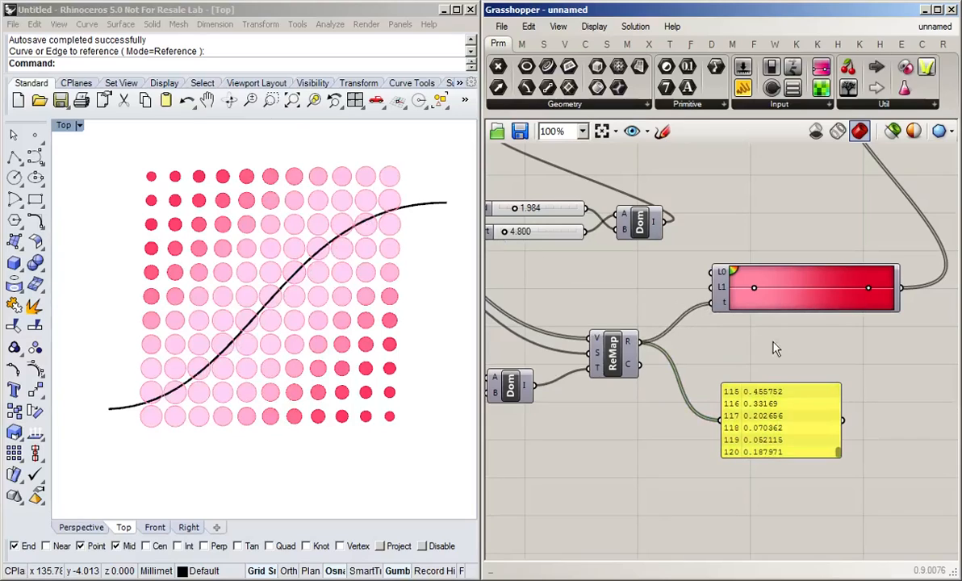
pyautogui.moveTo(775, 358); pyautogui.dragTo(735, 317, button='right')
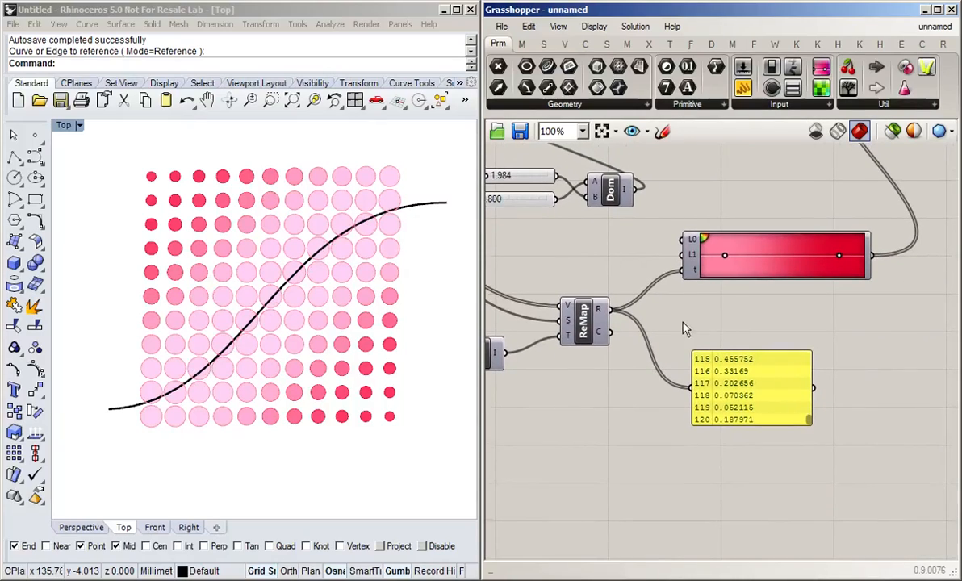
# Step: Reverse the target domain of the new ReMap by setting its Construct Domain's A input to 1 and B input to 0
pyautogui.moveTo(587, 376); pyautogui.dragTo(769, 356, button='right')
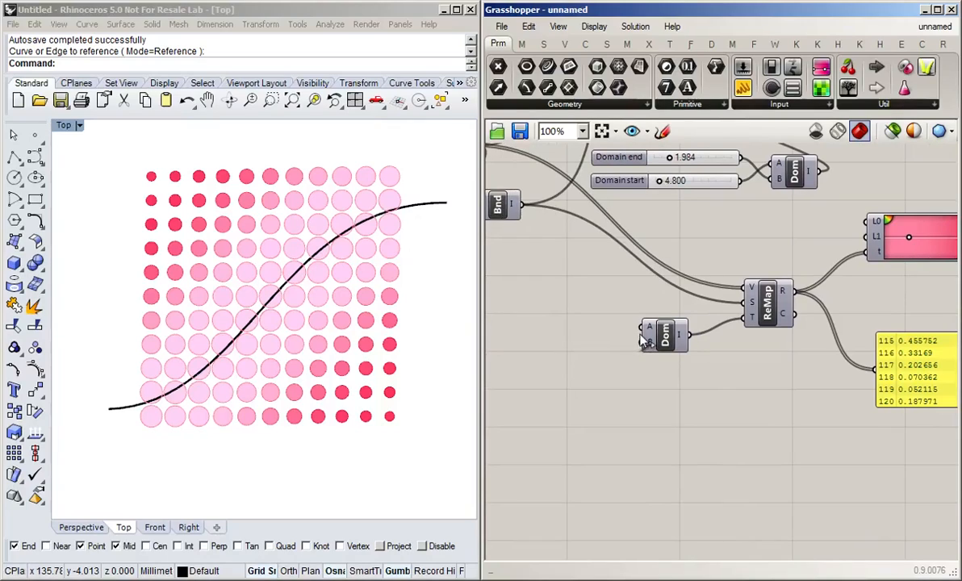
pyautogui.moveTo(719, 389); pyautogui.dragTo(672, 370, button='right')
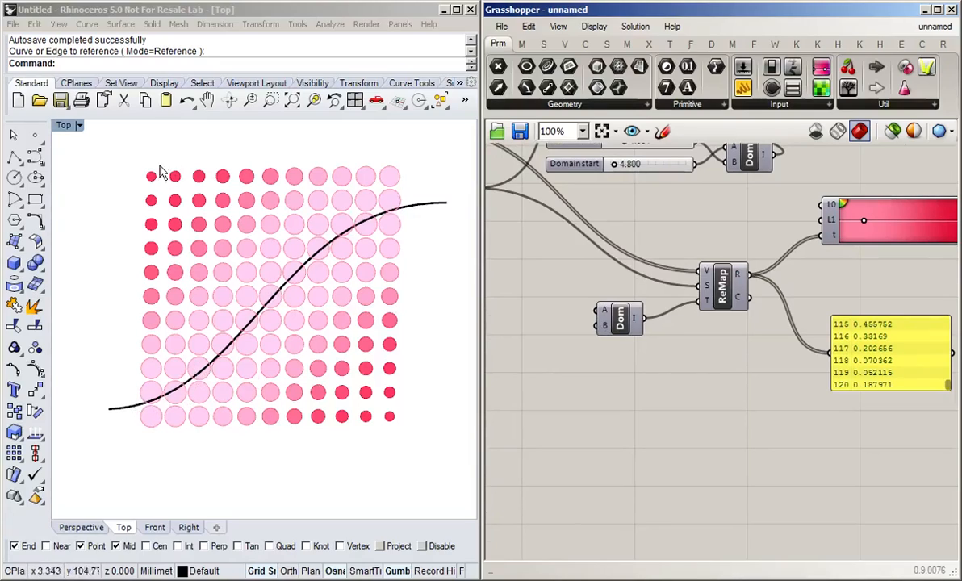
pyautogui.scroll(2, 605, 315)
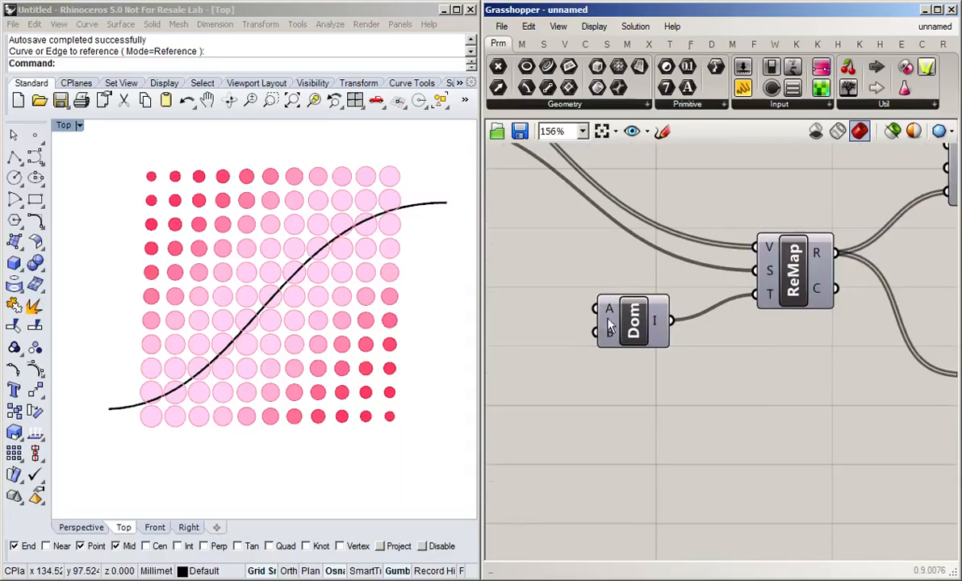
pyautogui.rightClick(609, 313)
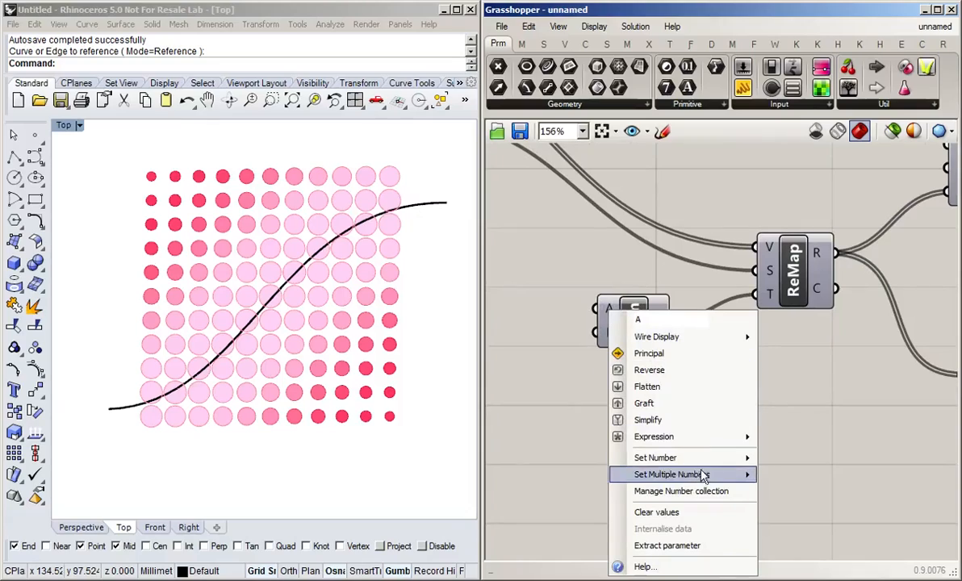
pyautogui.moveTo(678, 457)
pyautogui.moveTo(801, 459); pyautogui.dragTo(783, 459)
pyautogui.write('1')
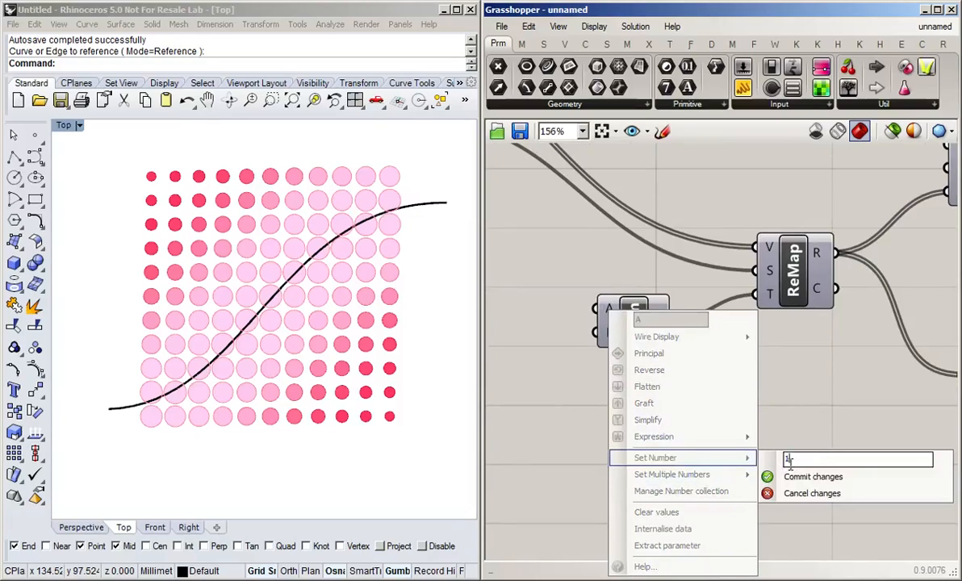
pyautogui.click(801, 479)
pyautogui.rightClick(611, 339)
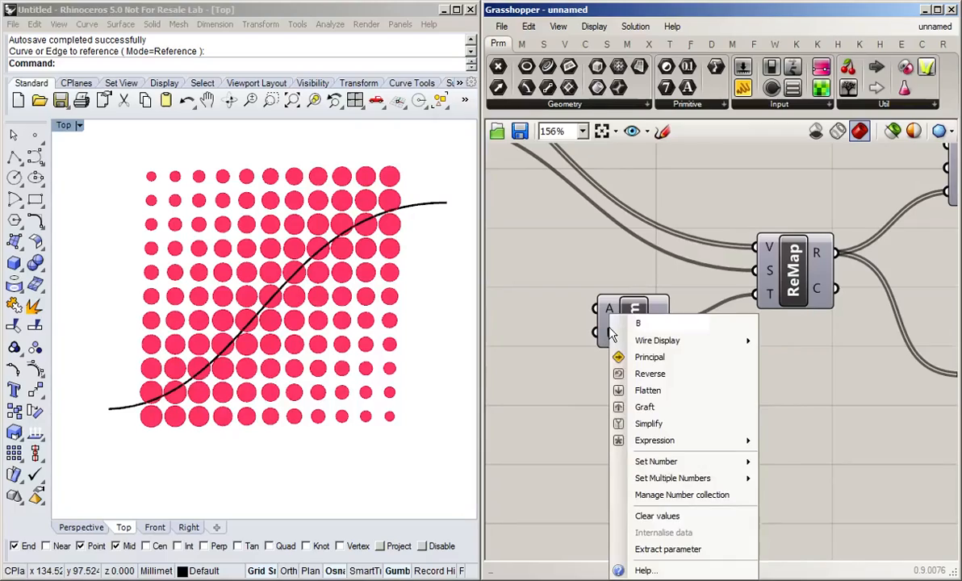
pyautogui.moveTo(699, 462)
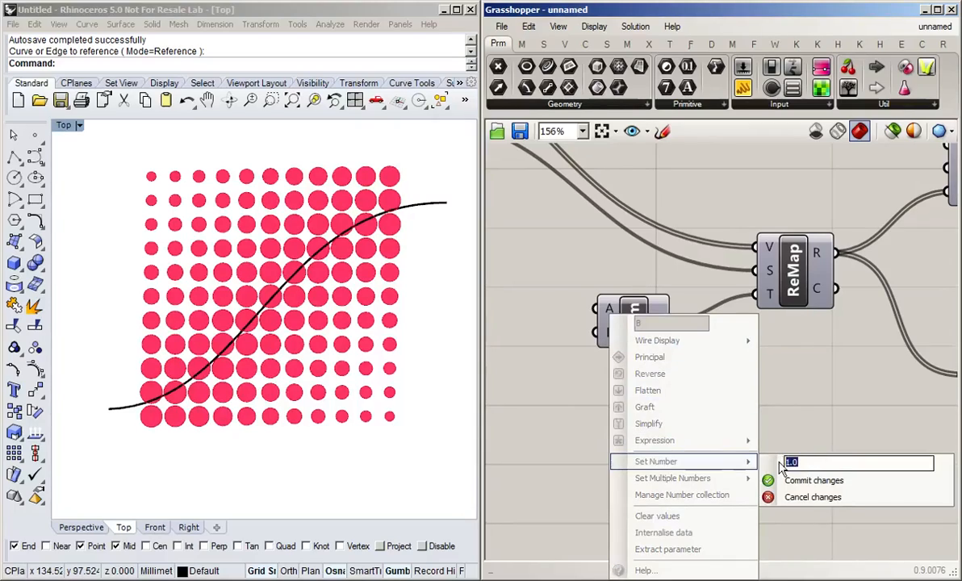
pyautogui.write('0')
pyautogui.click(773, 481)
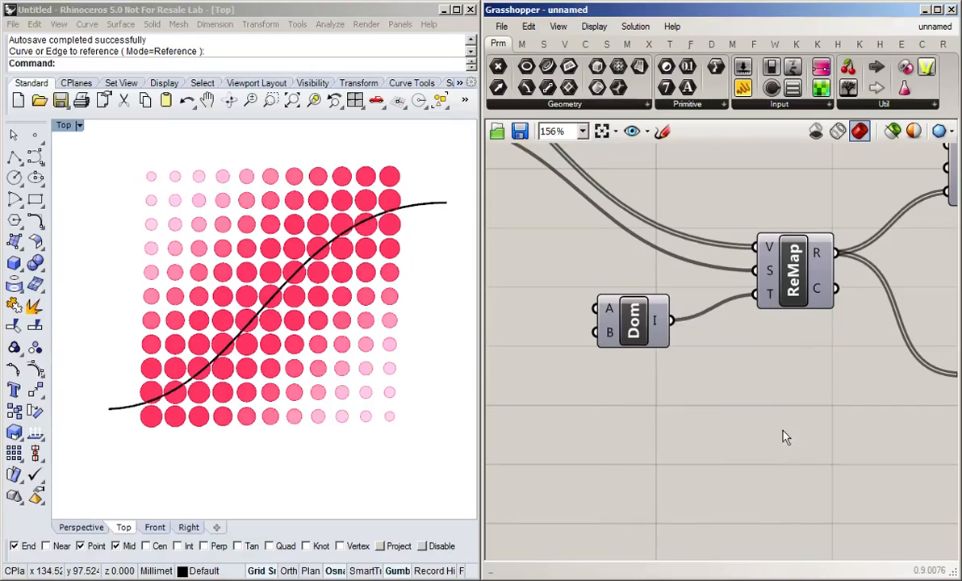
# Step: Apply the white-to-black preset to the gradient component
pyautogui.scroll(-2, 777, 390)
pyautogui.moveTo(771, 392); pyautogui.dragTo(583, 457, button='right')
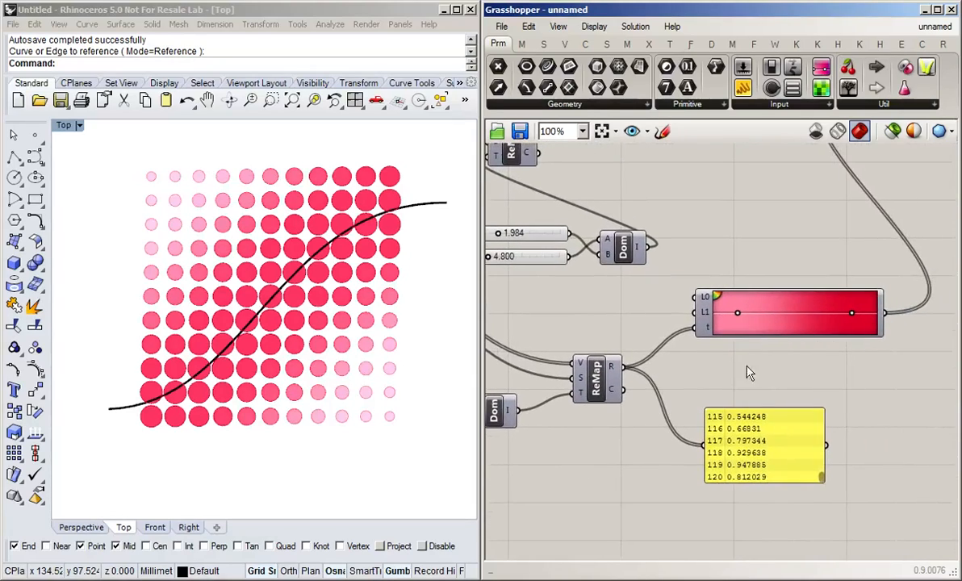
pyautogui.moveTo(774, 364); pyautogui.dragTo(726, 367, button='right')
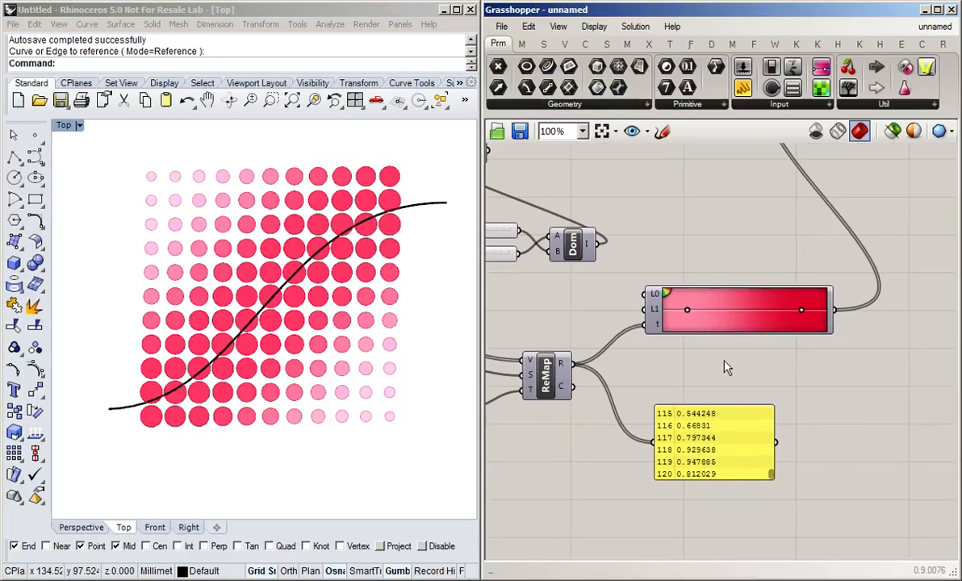
pyautogui.rightClick(728, 305)
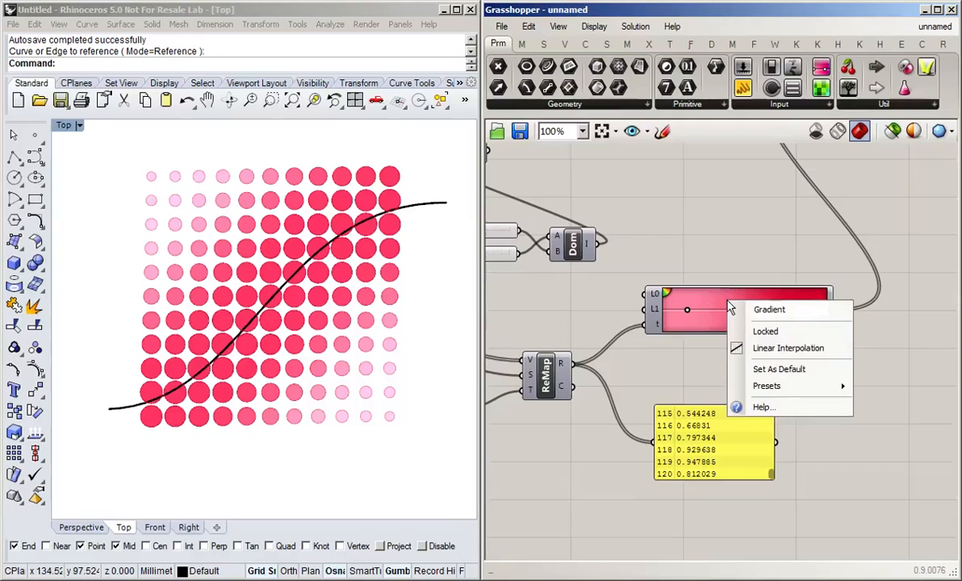
pyautogui.moveTo(777, 392)
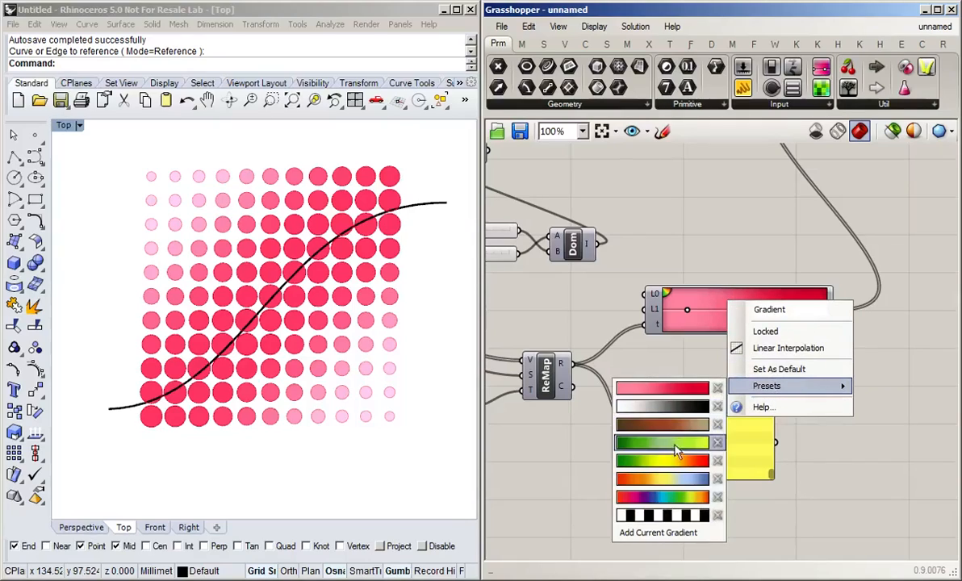
pyautogui.click(686, 406)
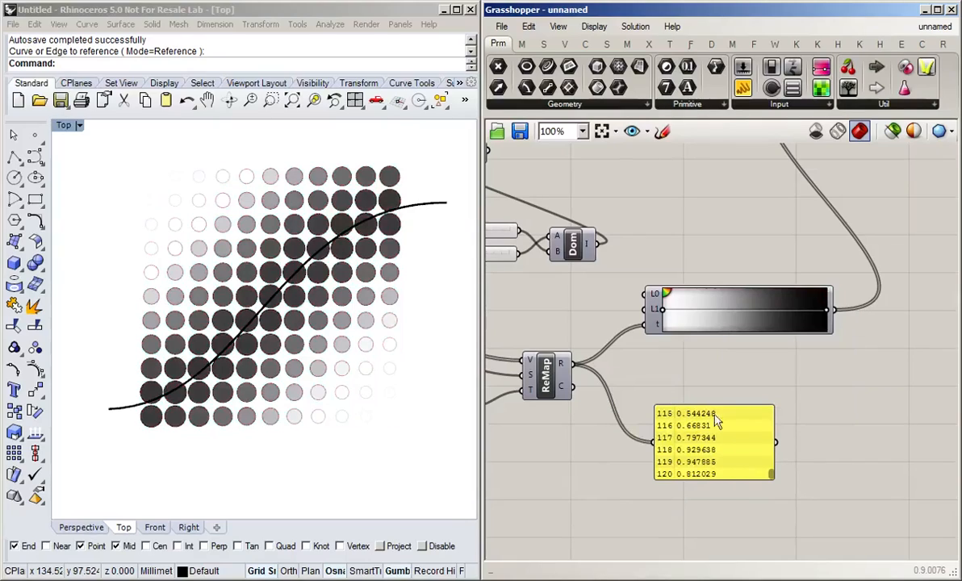
# Step: Apply the red, orange, yellow and blue preset to the gradient component
pyautogui.rightClick(760, 315)
pyautogui.moveTo(785, 403)
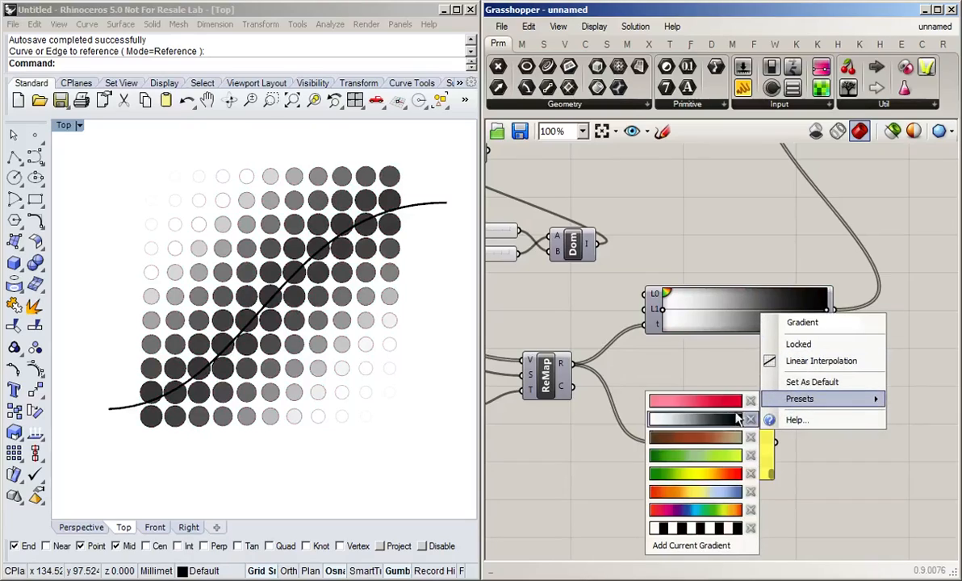
pyautogui.click(713, 492)
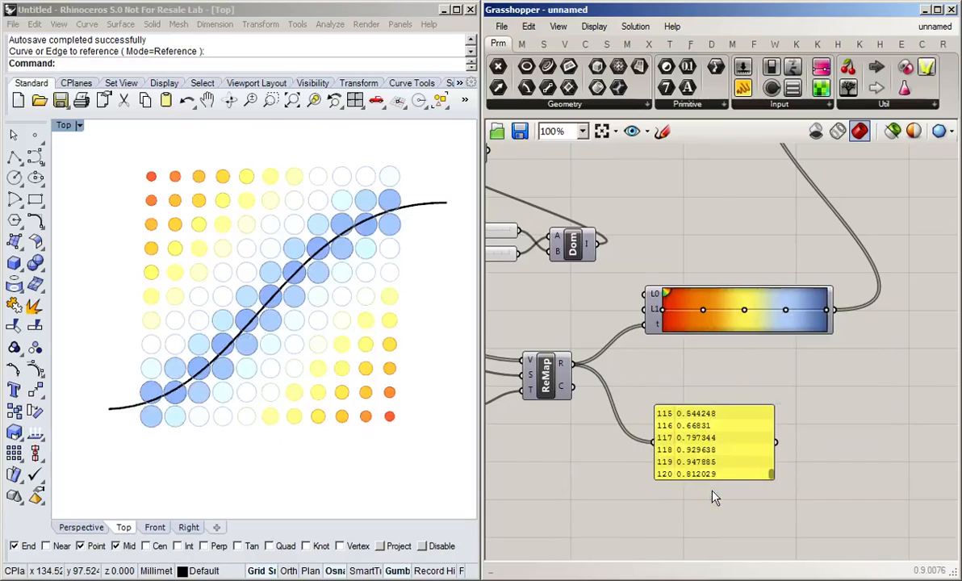
# Step: Review the wiring from the Curve Closest Point distances through Bounds and the lower ReMap to the gradient's t input
pyautogui.scroll(-5, 748, 379)
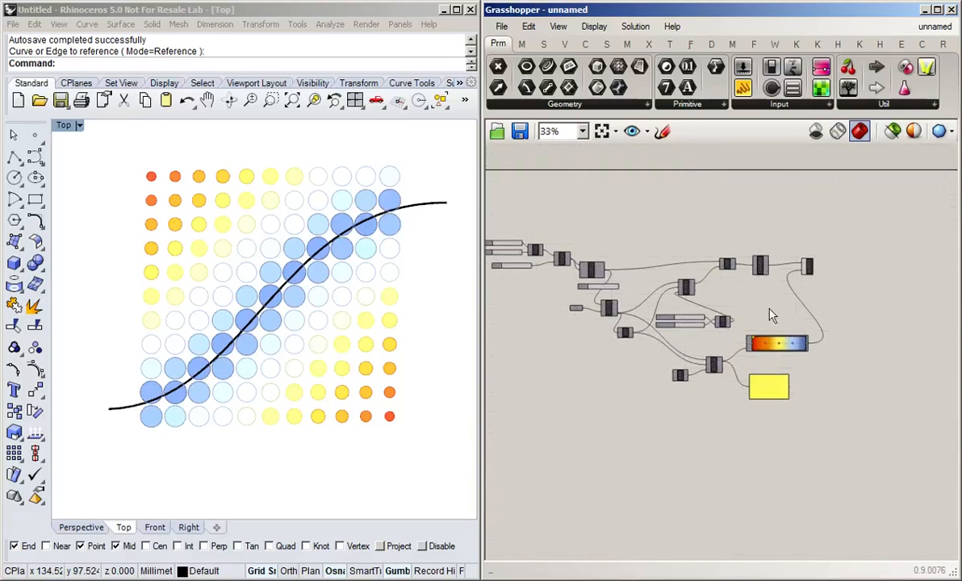
pyautogui.scroll(2, 842, 287)
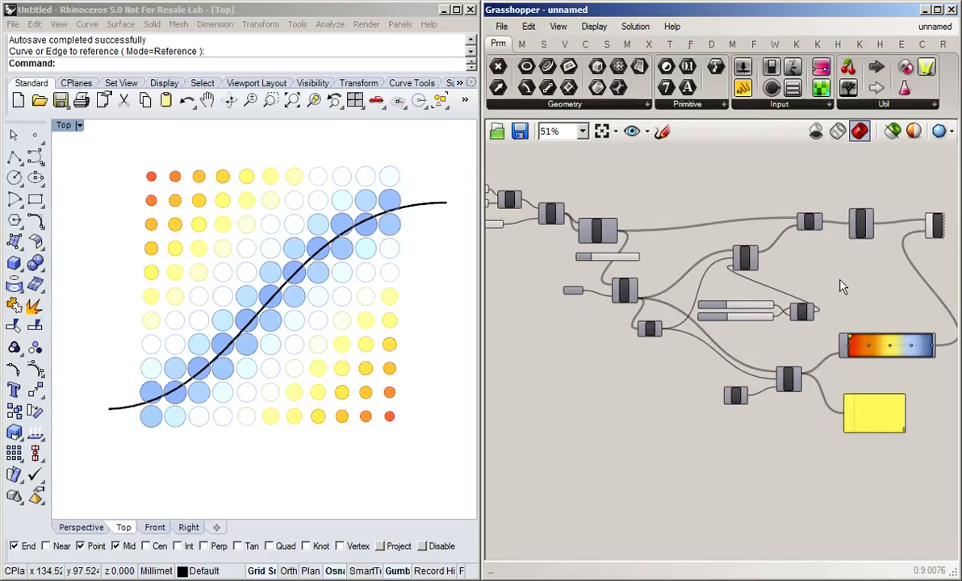
pyautogui.scroll(4, 613, 288)
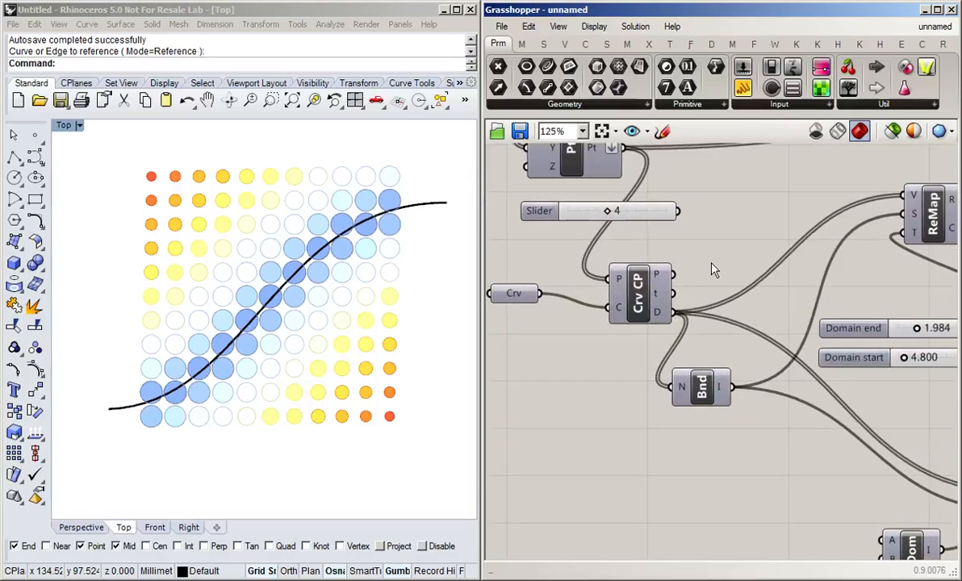
pyautogui.moveTo(711, 262); pyautogui.dragTo(628, 171, button='right')
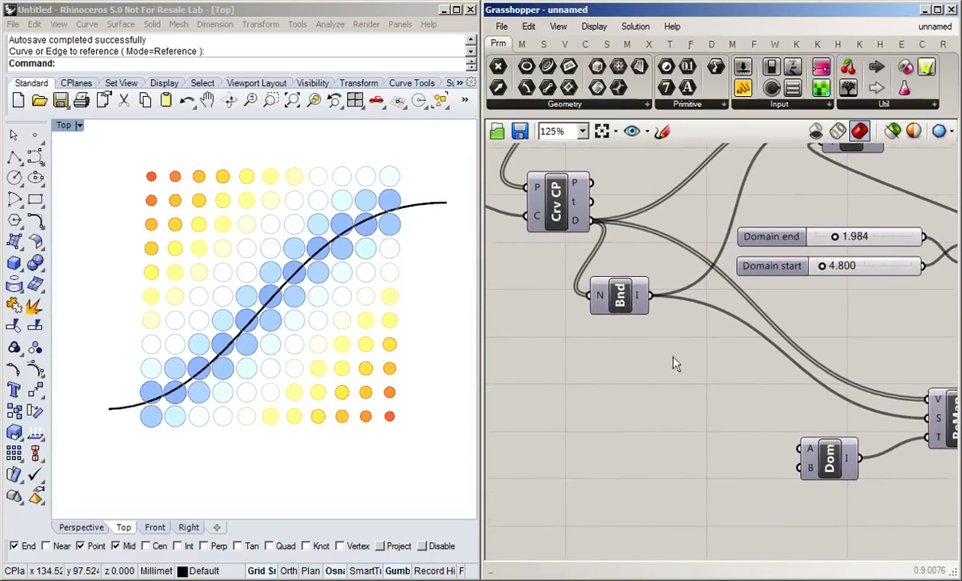
pyautogui.moveTo(675, 364); pyautogui.dragTo(678, 387, button='right')
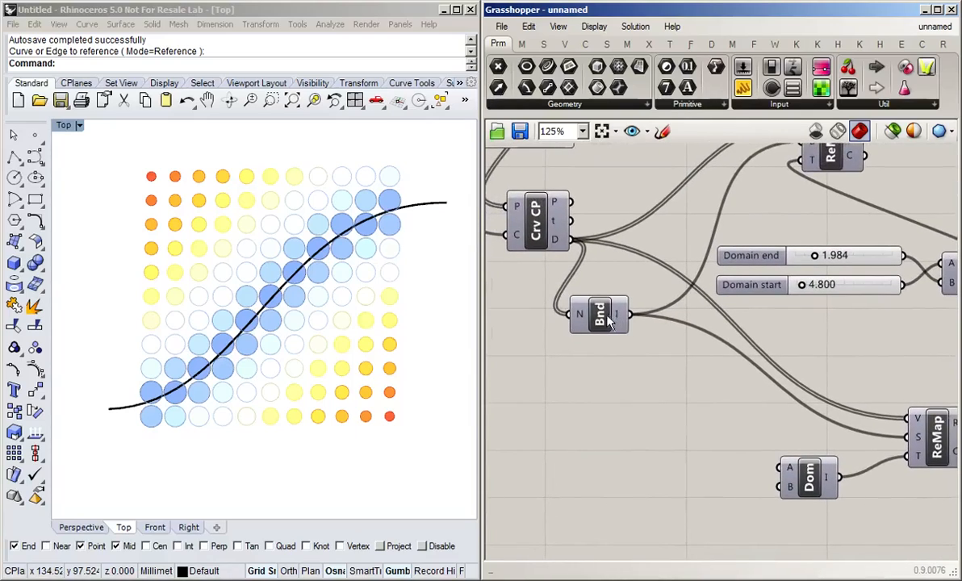
pyautogui.moveTo(807, 330); pyautogui.dragTo(614, 294, button='right')
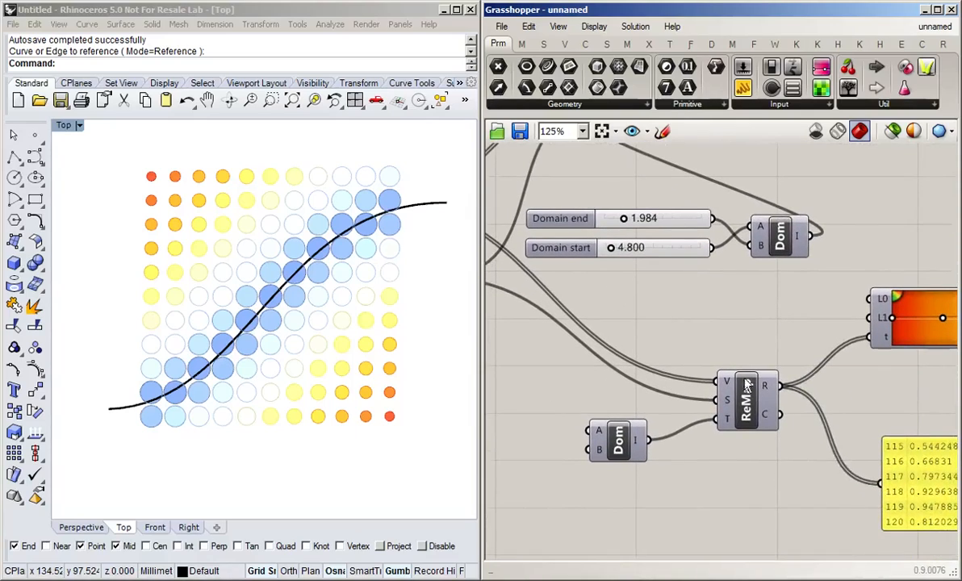